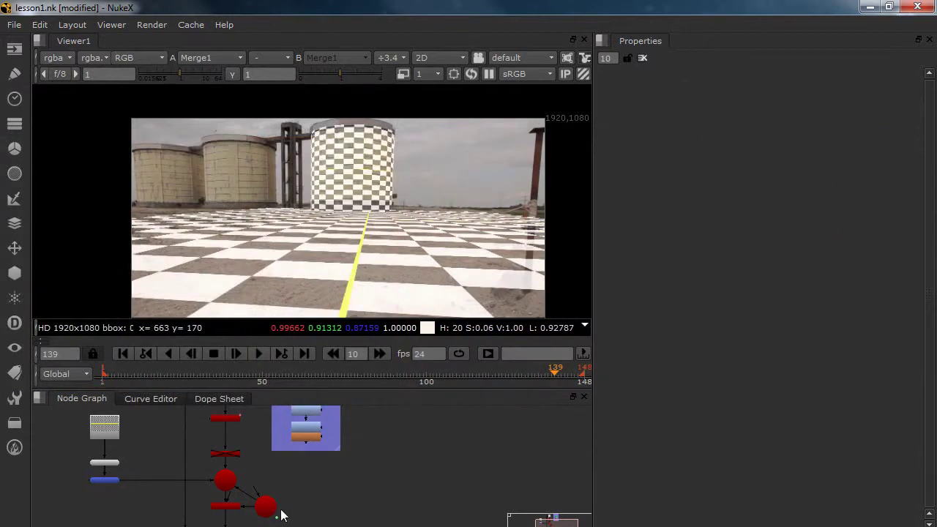
Step: Add a PostageStamp node, connect it to the source footage with its input hidden, and place it away from the Keyer backdrop
{"action": "scroll", "coordinate": [283, 515], "scroll_direction": "up", "scroll_amount": 5}
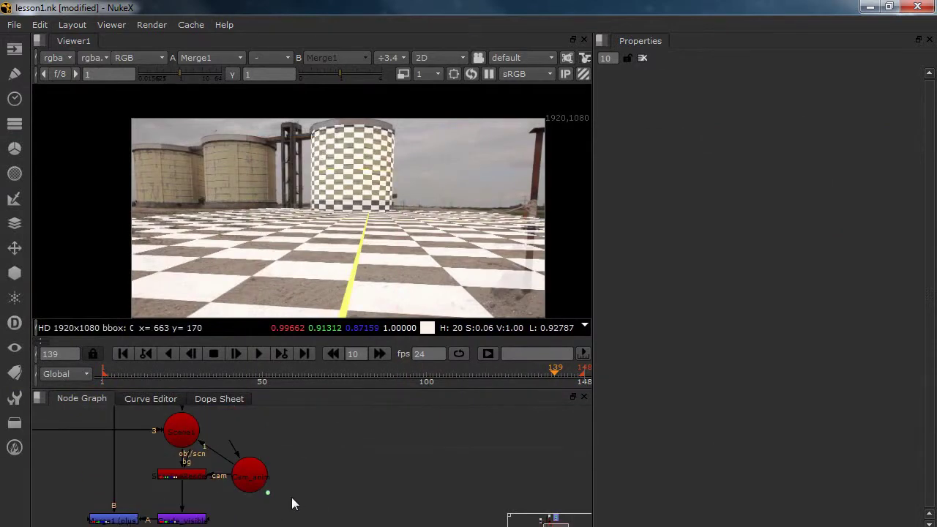
{"action": "middle_click_drag", "start_coordinate": [153, 456], "coordinate": [265, 492]}
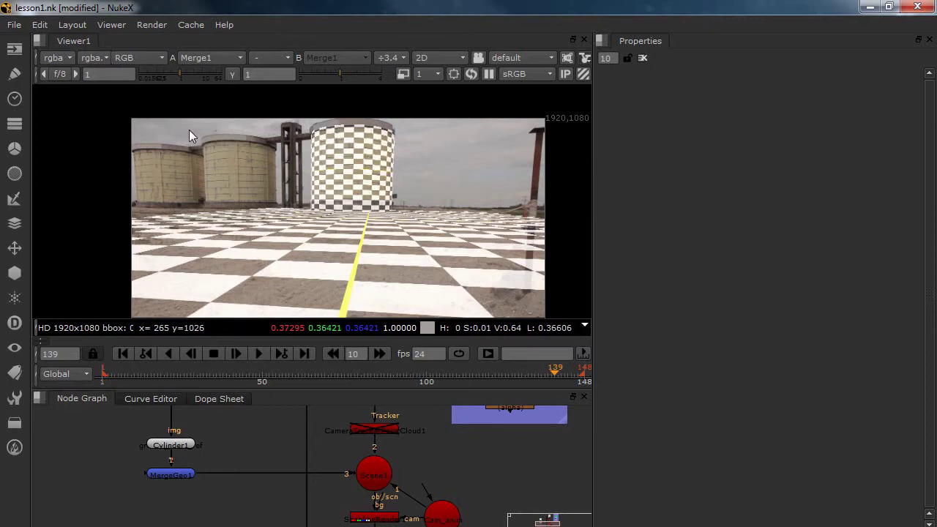
{"action": "middle_click_drag", "start_coordinate": [400, 493], "coordinate": [257, 463]}
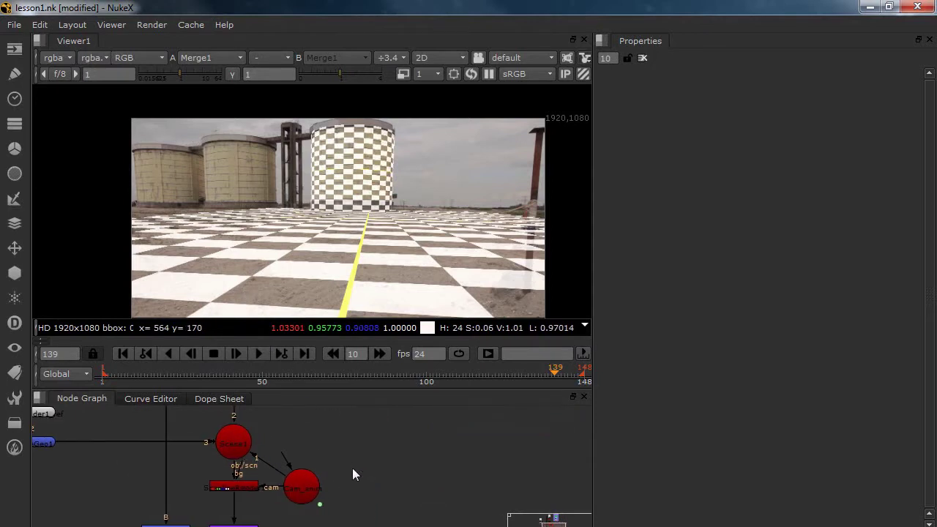
{"action": "middle_click_drag", "start_coordinate": [366, 409], "coordinate": [324, 473]}
{"action": "scroll", "coordinate": [329, 469], "scroll_direction": "down", "scroll_amount": 3}
{"action": "middle_click_drag", "start_coordinate": [374, 458], "coordinate": [335, 438]}
{"action": "scroll", "coordinate": [336, 437], "scroll_direction": "up", "scroll_amount": 2}
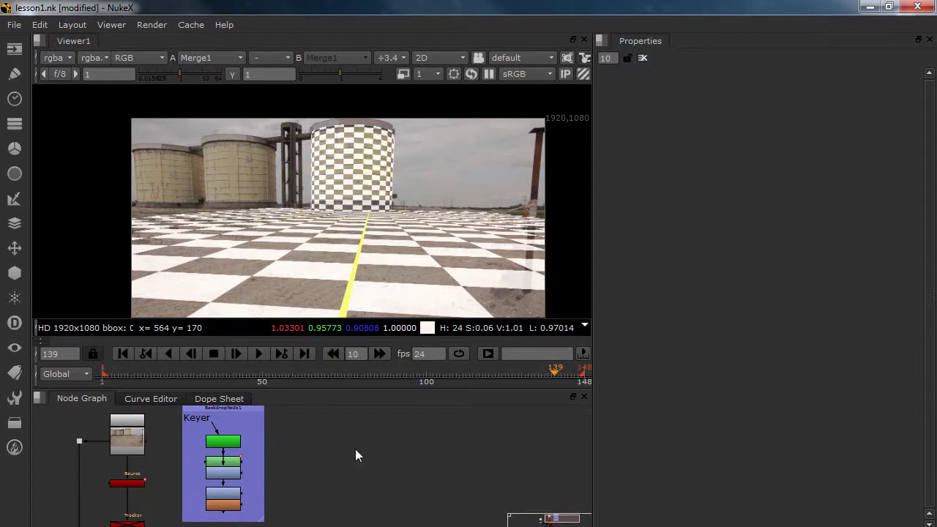
{"action": "key", "text": "Tab"}
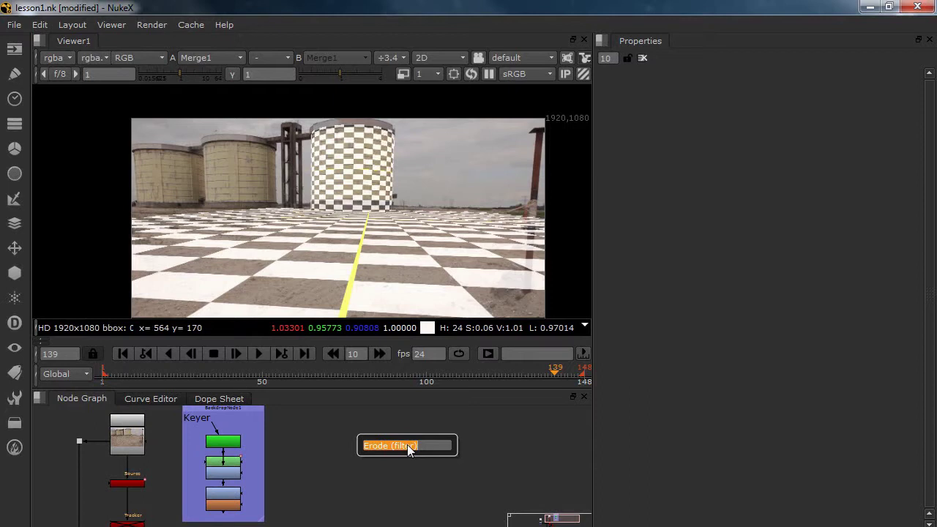
{"action": "type", "text": "post"}
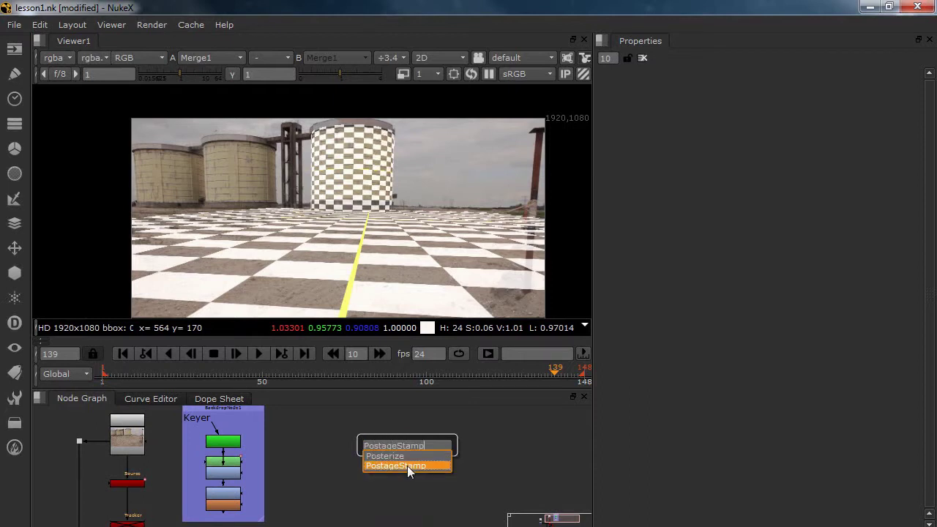
{"action": "left_click", "coordinate": [408, 466]}
{"action": "left_click_drag", "start_coordinate": [399, 433], "coordinate": [131, 448]}
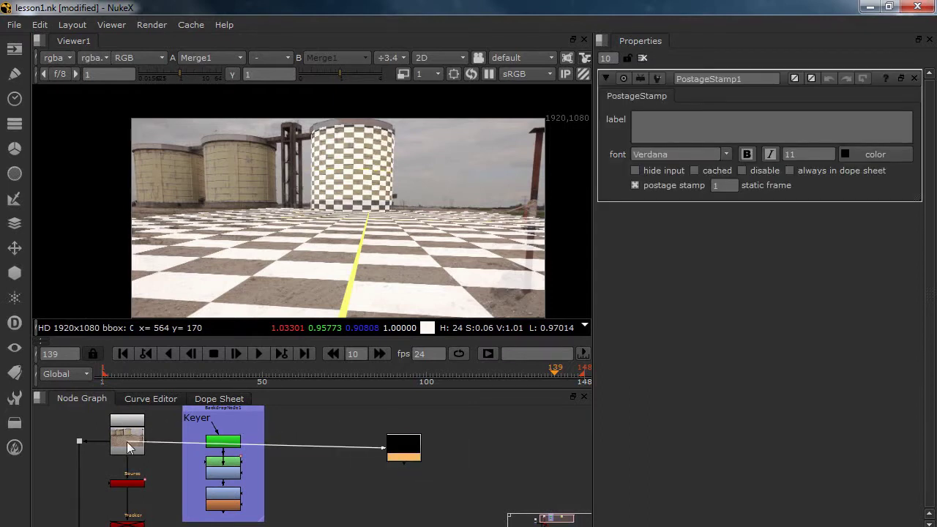
{"action": "left_click_drag", "start_coordinate": [404, 443], "coordinate": [449, 436]}
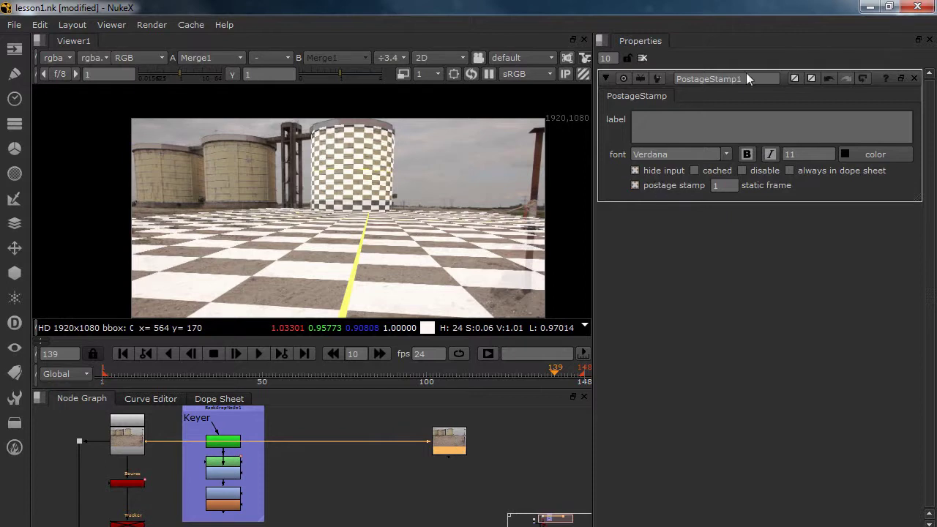
Step: Rename the PostageStamp node to footage_for_setextension
{"action": "type", "text": "footage"}
{"action": "type", "text": "_for_sky"}
{"action": "key", "text": "BackSpace"}
{"action": "key", "text": "BackSpace"}
{"action": "type", "text": "etextension"}
Step: Move the footage_for_setextension node aside and place a copy of the animated camera below it
{"action": "scroll", "coordinate": [453, 439], "scroll_direction": "up", "scroll_amount": 5}
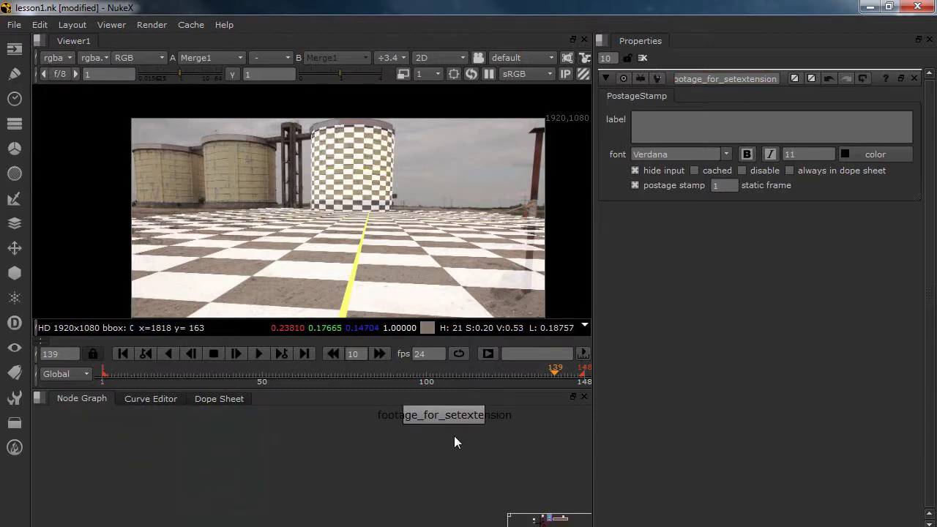
{"action": "scroll", "coordinate": [429, 466], "scroll_direction": "down", "scroll_amount": 7}
{"action": "middle_click_drag", "start_coordinate": [432, 459], "coordinate": [381, 458]}
{"action": "left_click_drag", "start_coordinate": [381, 459], "coordinate": [442, 471]}
{"action": "middle_click_drag", "start_coordinate": [396, 501], "coordinate": [375, 444]}
{"action": "scroll", "coordinate": [375, 445], "scroll_direction": "down", "scroll_amount": 3}
{"action": "scroll", "coordinate": [254, 466], "scroll_direction": "up", "scroll_amount": 5}
{"action": "left_click", "coordinate": [251, 496]}
{"action": "left_click_drag", "start_coordinate": [414, 495], "coordinate": [462, 484]}
{"action": "middle_click_drag", "start_coordinate": [499, 480], "coordinate": [379, 484]}
Step: Clone the ScanlineRender node and place the clone beside the copied camera
{"action": "left_click", "coordinate": [81, 502]}
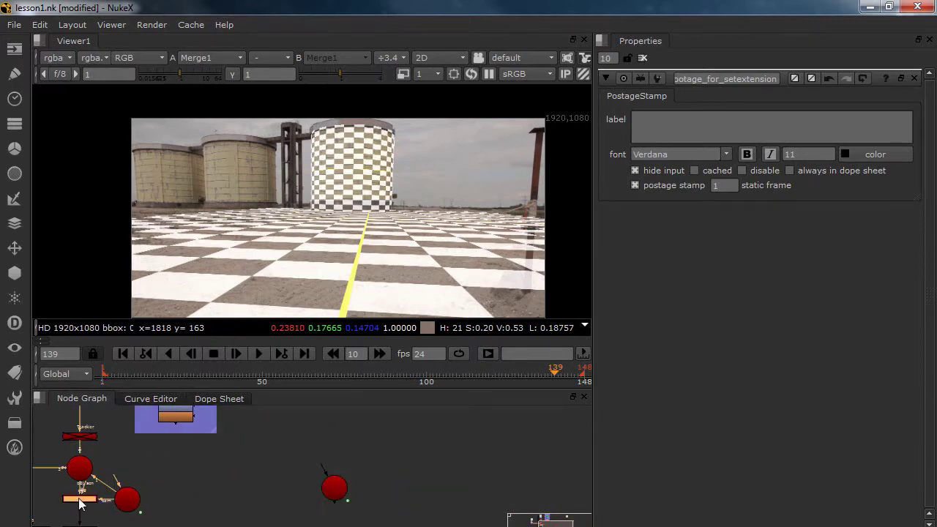
{"action": "key", "text": "alt+k"}
{"action": "left_click_drag", "start_coordinate": [142, 520], "coordinate": [431, 496]}
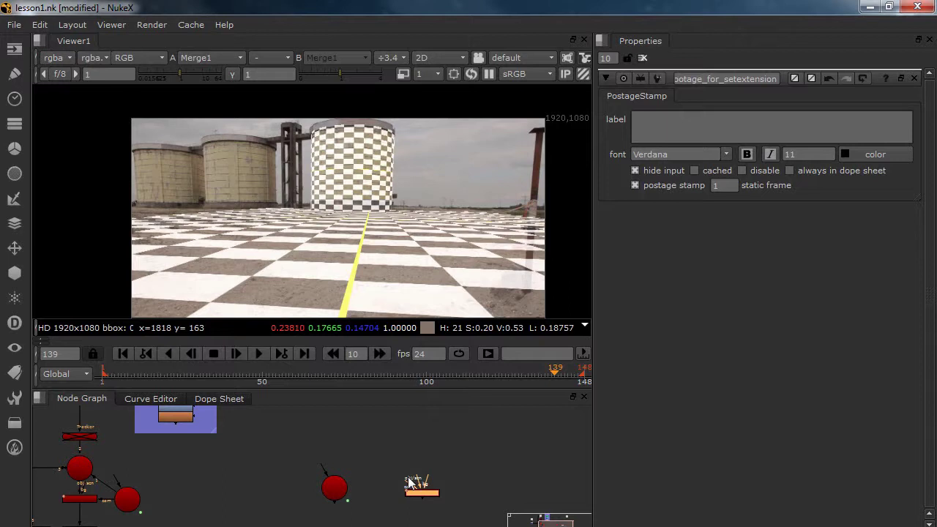
{"action": "middle_click_drag", "start_coordinate": [393, 438], "coordinate": [389, 473]}
{"action": "middle_click_drag", "start_coordinate": [402, 505], "coordinate": [403, 474]}
Step: Add a Scene node and wire it and the copied camera into the cloned ScanlineRender
{"action": "scroll", "coordinate": [403, 475], "scroll_direction": "up", "scroll_amount": 3}
{"action": "left_click", "coordinate": [379, 433]}
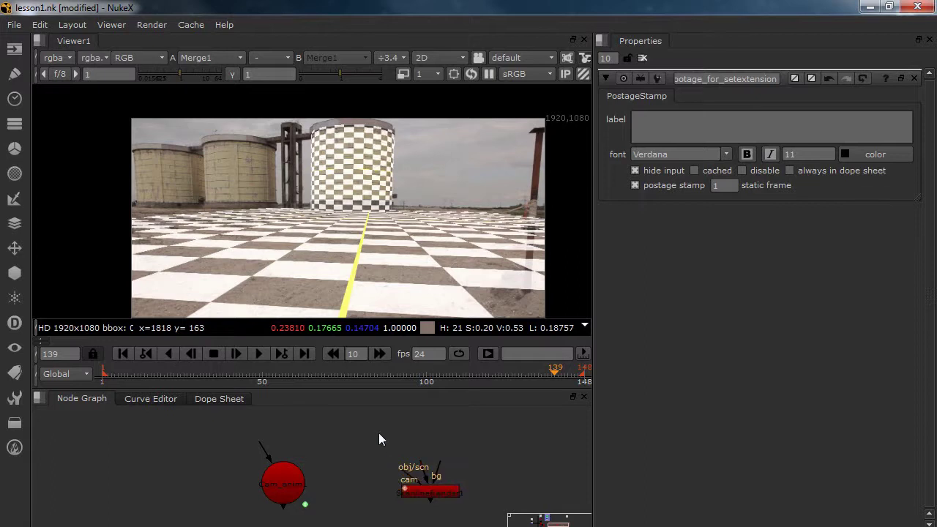
{"action": "key", "text": "Tab"}
{"action": "type", "text": "sc"}
{"action": "left_click", "coordinate": [368, 462]}
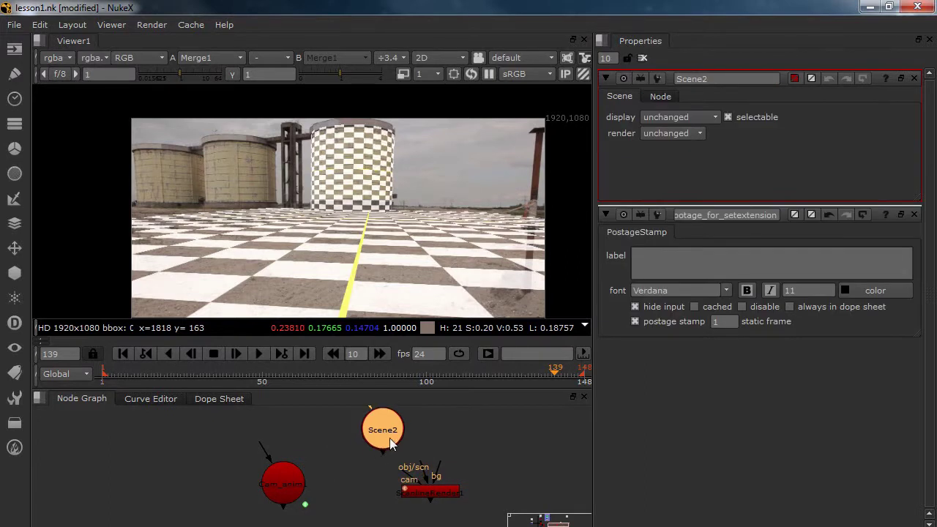
{"action": "left_click_drag", "start_coordinate": [420, 464], "coordinate": [308, 495]}
{"action": "left_click", "coordinate": [431, 489]}
Step: View the footage_for_setextension node and inspect its alpha channel around the tanks
{"action": "scroll", "coordinate": [335, 465], "scroll_direction": "down", "scroll_amount": 4}
{"action": "middle_click_drag", "start_coordinate": [378, 433], "coordinate": [330, 502]}
{"action": "left_click_drag", "start_coordinate": [367, 461], "coordinate": [355, 464]}
{"action": "middle_click_drag", "start_coordinate": [356, 464], "coordinate": [359, 440]}
{"action": "key", "text": "1"}
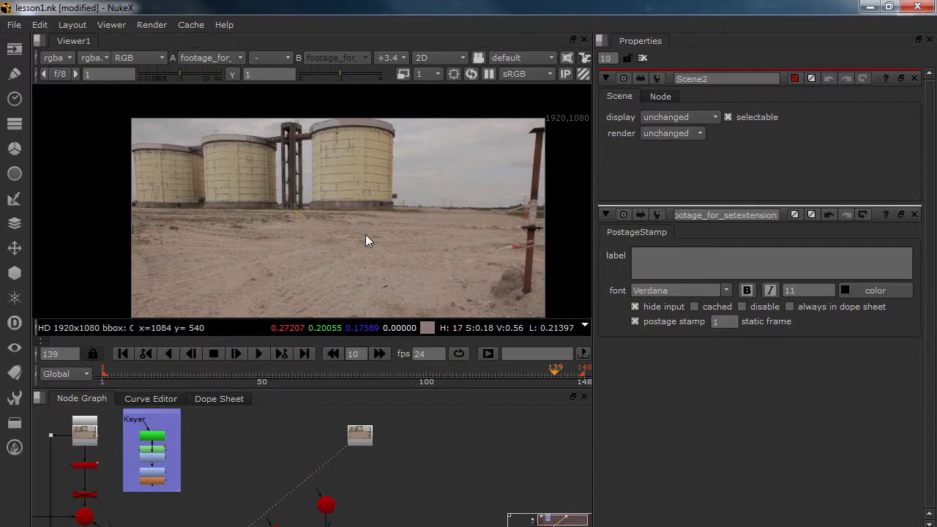
{"action": "key", "text": "a"}
{"action": "scroll", "coordinate": [433, 212], "scroll_direction": "up", "scroll_amount": 2}
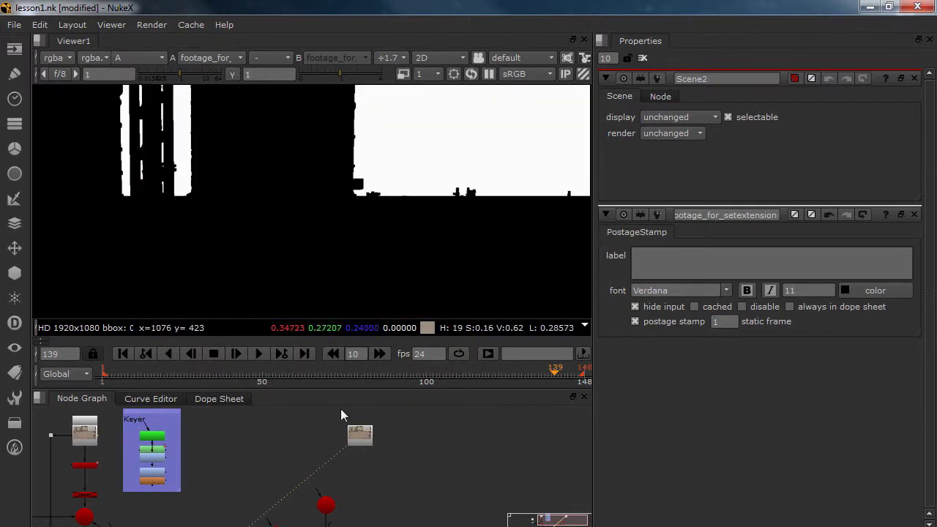
{"action": "middle_click_drag", "start_coordinate": [410, 214], "coordinate": [531, 278]}
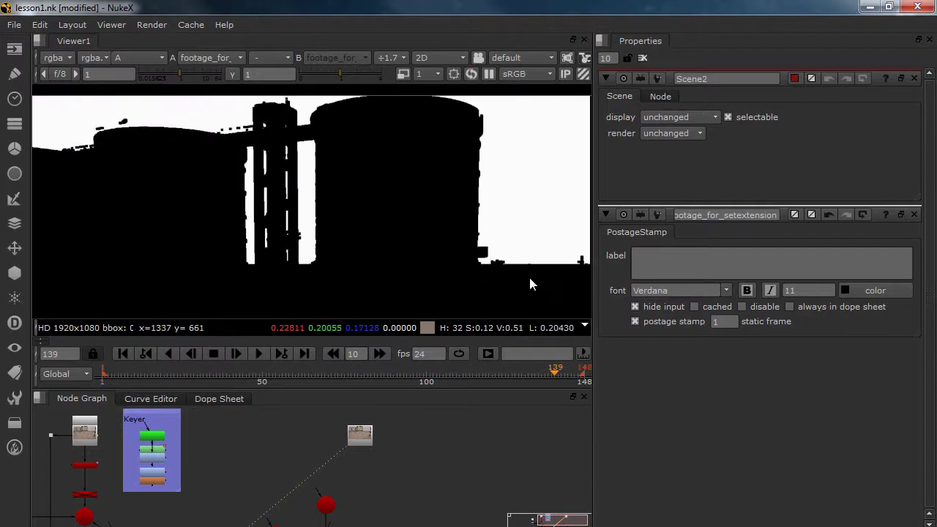
{"action": "middle_click_drag", "start_coordinate": [463, 202], "coordinate": [355, 219]}
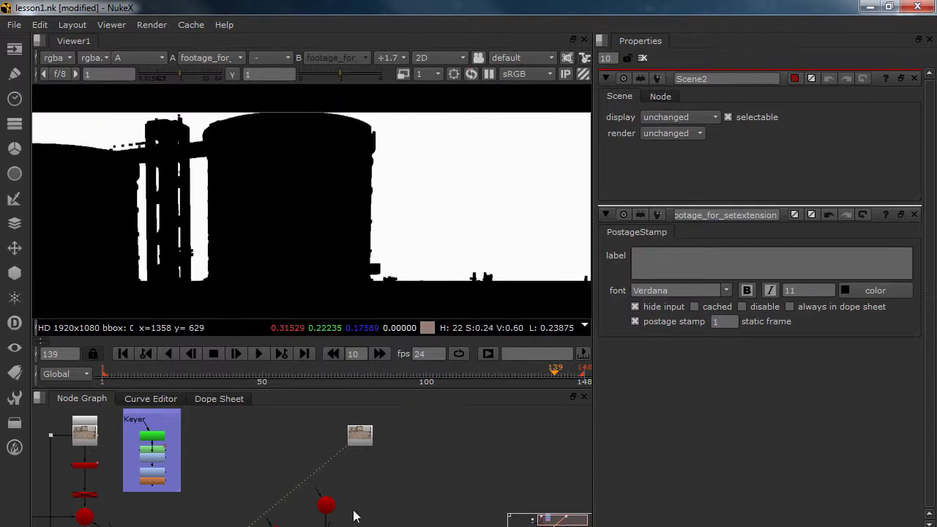
Step: Read in the alpha.###.jpg sequence, place it beside the footage_for_setextension node, and view its alpha
{"action": "middle_click_drag", "start_coordinate": [353, 510], "coordinate": [332, 484]}
{"action": "scroll", "coordinate": [358, 465], "scroll_direction": "down", "scroll_amount": 4}
{"action": "scroll", "coordinate": [351, 465], "scroll_direction": "up", "scroll_amount": 4}
{"action": "scroll", "coordinate": [350, 468], "scroll_direction": "up", "scroll_amount": 1}
{"action": "left_click", "coordinate": [337, 432]}
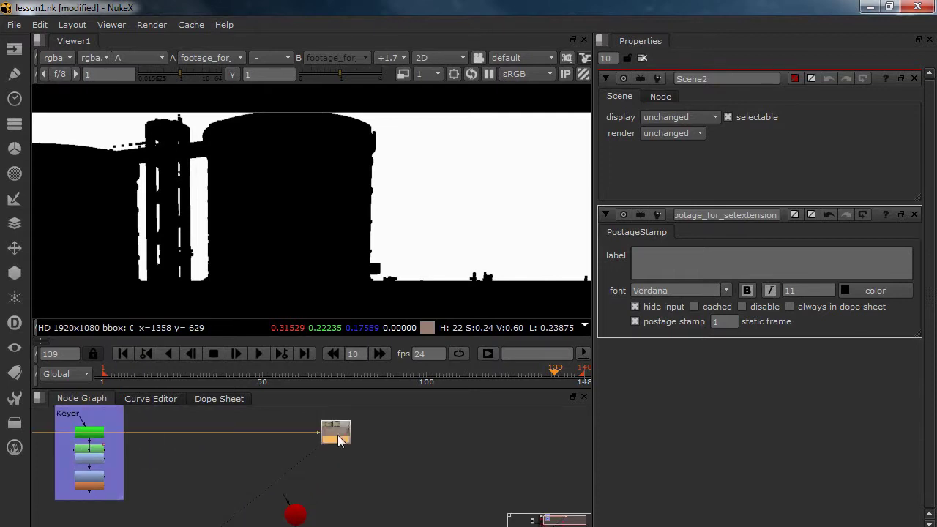
{"action": "key", "text": "r"}
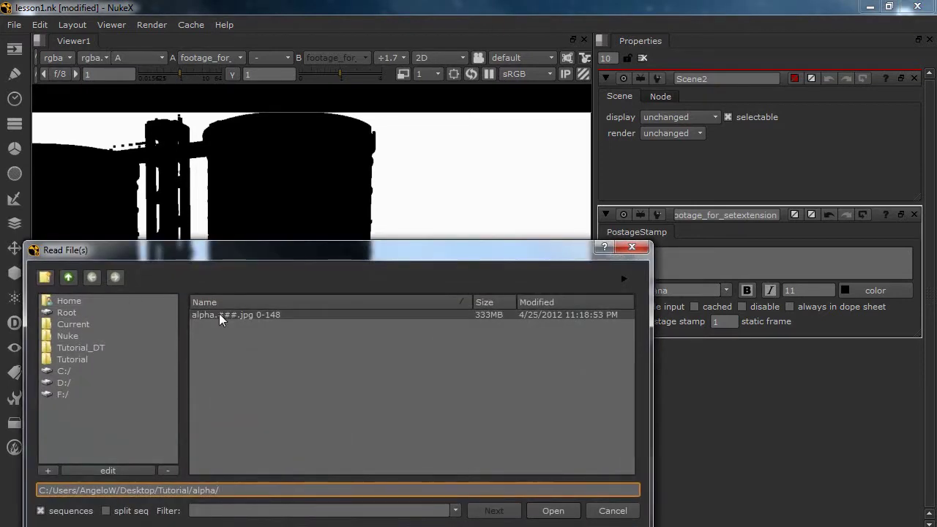
{"action": "double_click", "coordinate": [220, 315]}
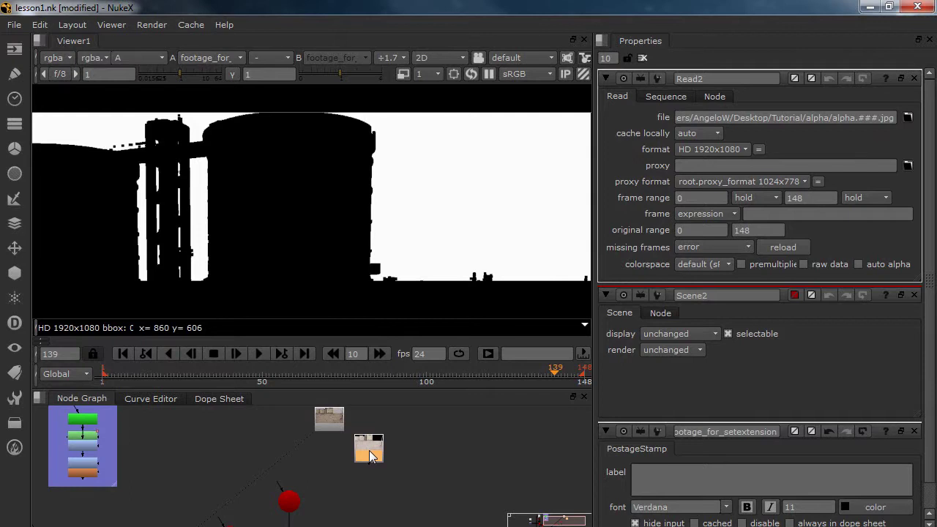
{"action": "left_click_drag", "start_coordinate": [370, 451], "coordinate": [382, 451]}
{"action": "left_click", "coordinate": [382, 451], "text": "ctrl+shift"}
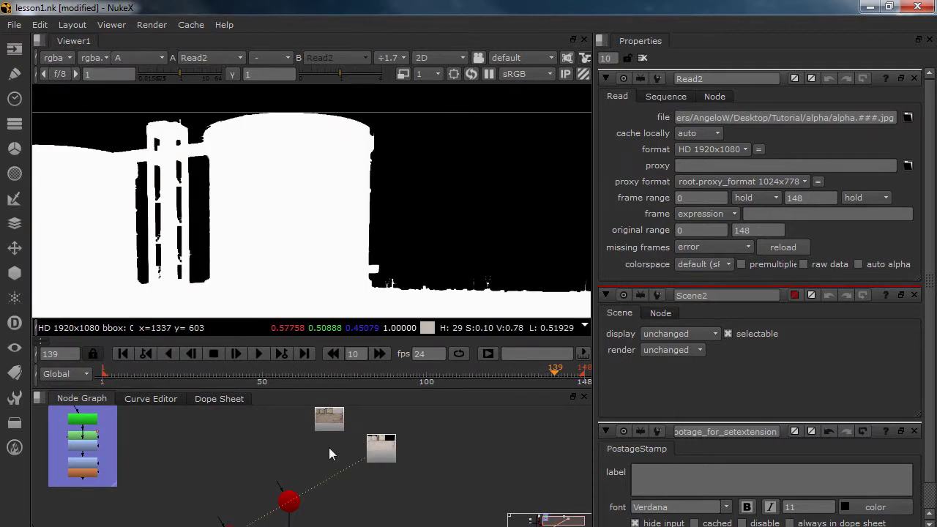
Step: Add a Copy node that transfers the alpha sequence's alpha channel onto the footage, align it below the footage, and view it
{"action": "key", "text": "k"}
{"action": "left_click_drag", "start_coordinate": [327, 421], "coordinate": [334, 431]}
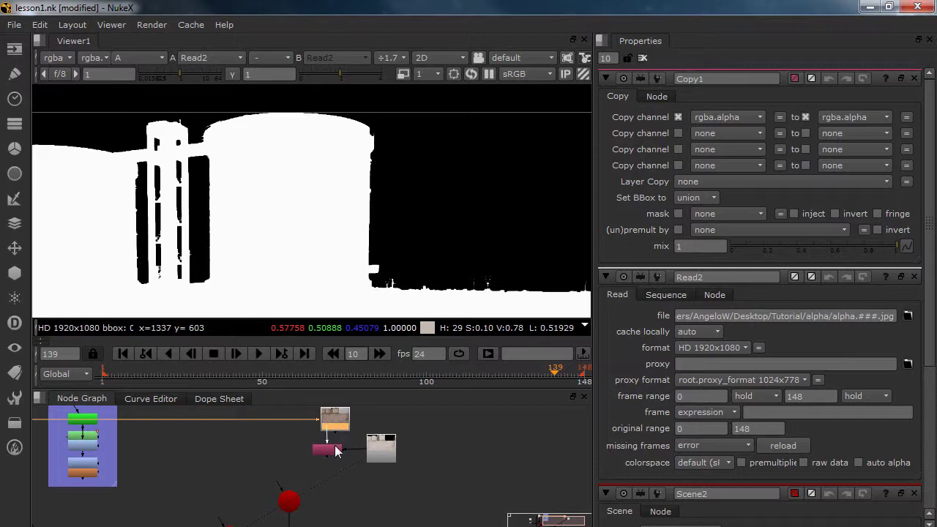
{"action": "left_click", "coordinate": [328, 446]}
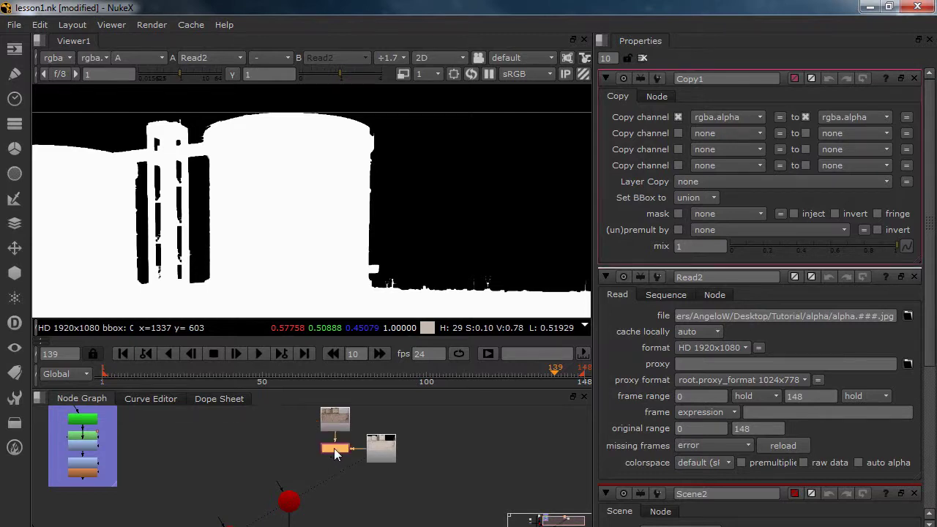
{"action": "key", "text": "1"}
{"action": "key", "text": "a"}
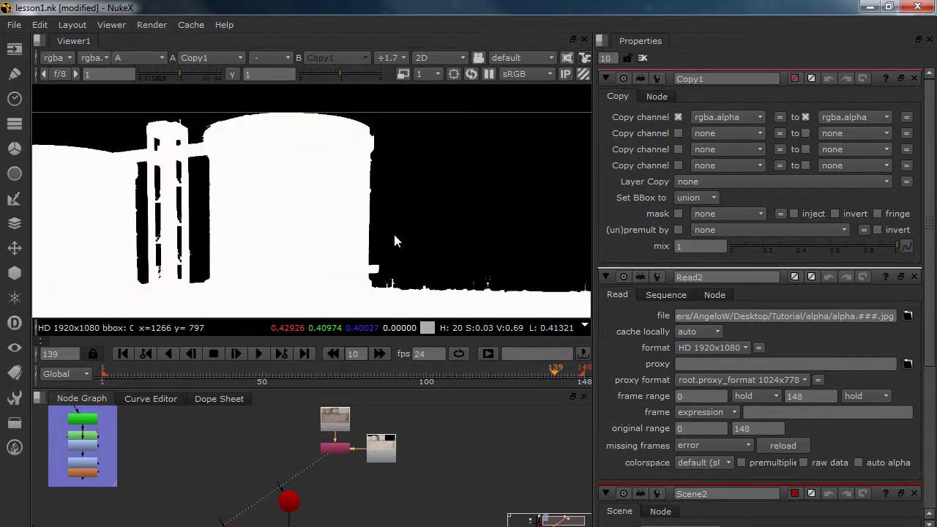
Step: Add an Erode (filter) node below the Copy node
{"action": "scroll", "coordinate": [343, 437], "scroll_direction": "up", "scroll_amount": 5}
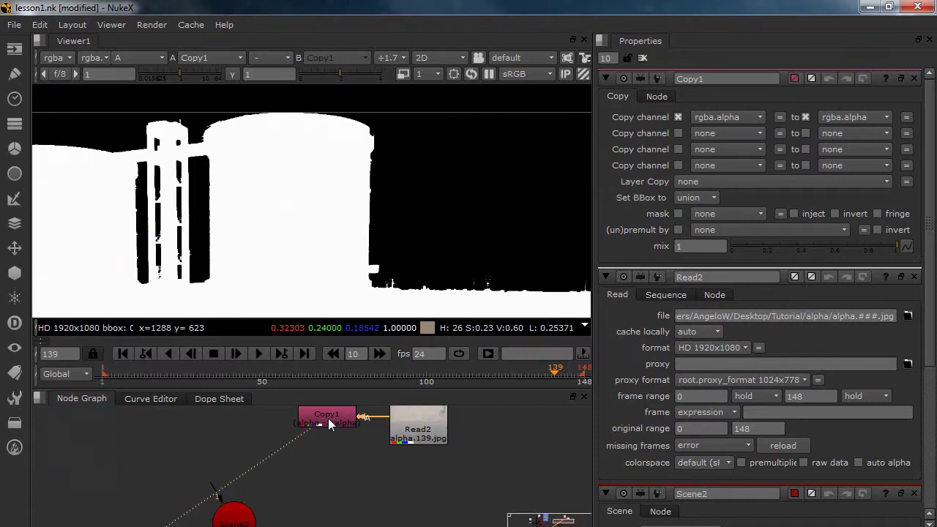
{"action": "left_click", "coordinate": [328, 418]}
{"action": "key", "text": "Tab"}
{"action": "type", "text": "fil"}
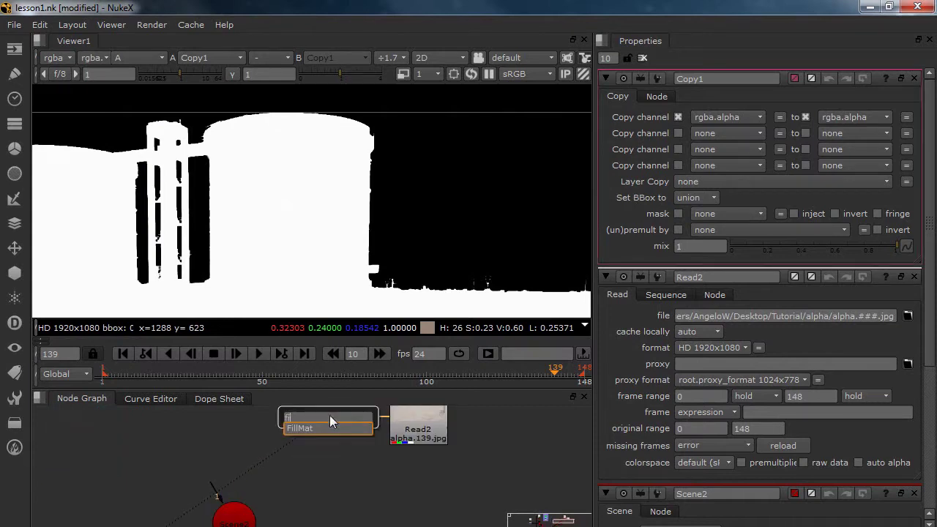
{"action": "key", "text": "BackSpace"}
{"action": "key", "text": "BackSpace"}
{"action": "key", "text": "BackSpace"}
{"action": "type", "text": "erop"}
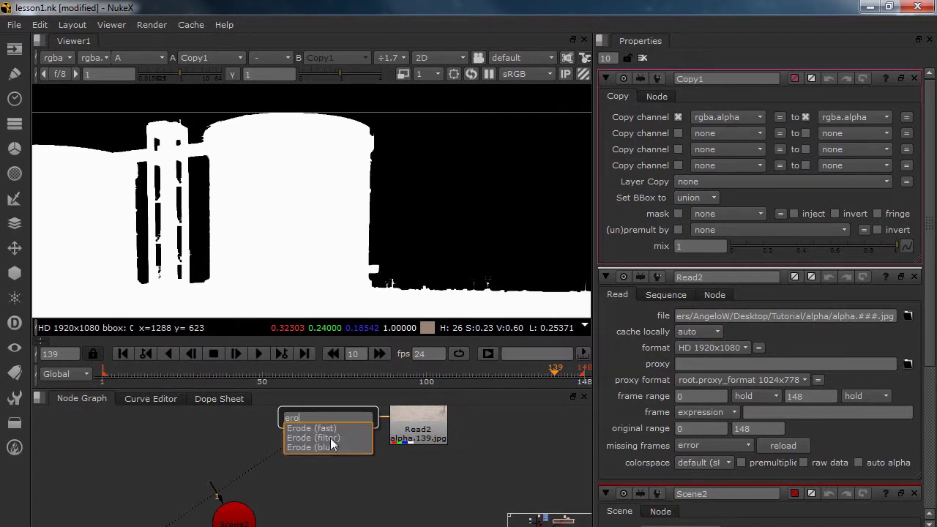
{"action": "left_click", "coordinate": [331, 438]}
Step: Compare the matte edge with the erode enabled and disabled, and examine the tank's edges in RGB
{"action": "scroll", "coordinate": [374, 245], "scroll_direction": "up", "scroll_amount": 2}
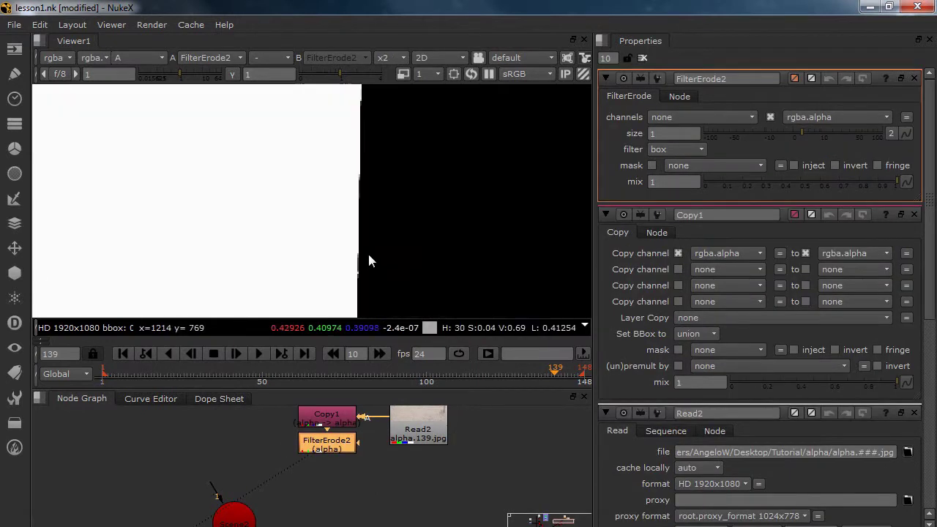
{"action": "key", "text": "d"}
{"action": "key", "text": "d"}
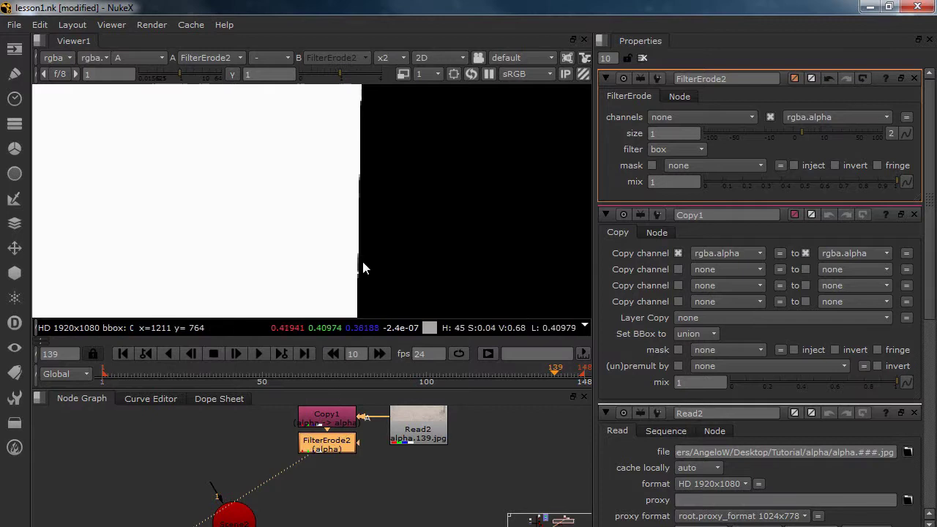
{"action": "key", "text": "d"}
{"action": "key", "text": "d"}
{"action": "scroll", "coordinate": [364, 304], "scroll_direction": "down", "scroll_amount": 3}
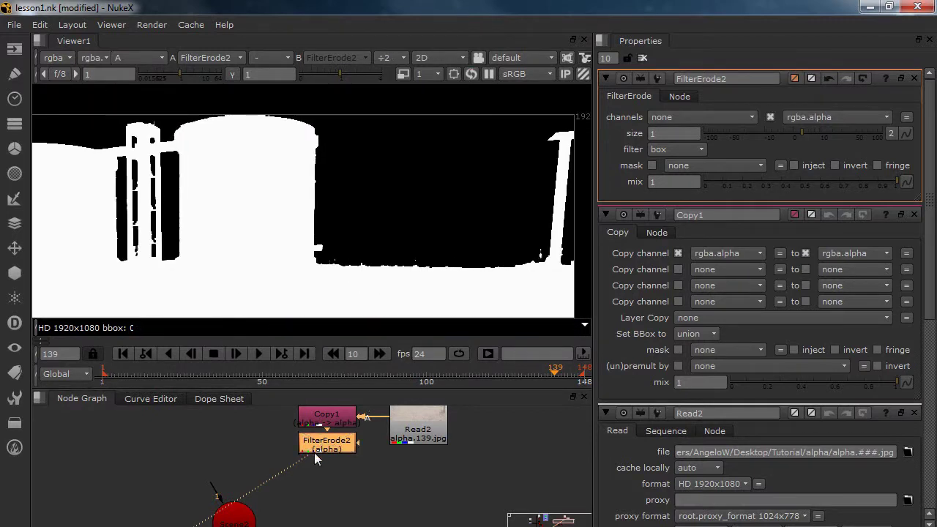
{"action": "key", "text": "a"}
{"action": "scroll", "coordinate": [301, 198], "scroll_direction": "up", "scroll_amount": 2}
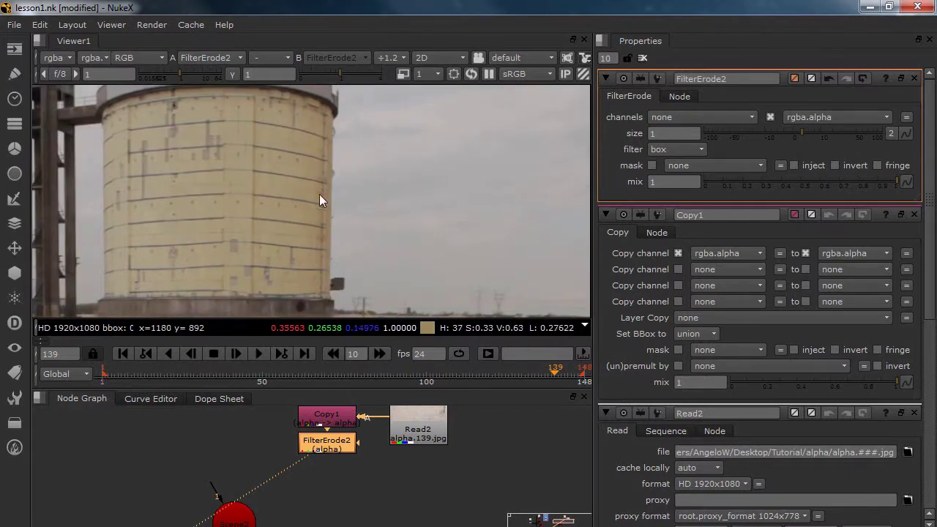
{"action": "middle_click_drag", "start_coordinate": [311, 166], "coordinate": [326, 216]}
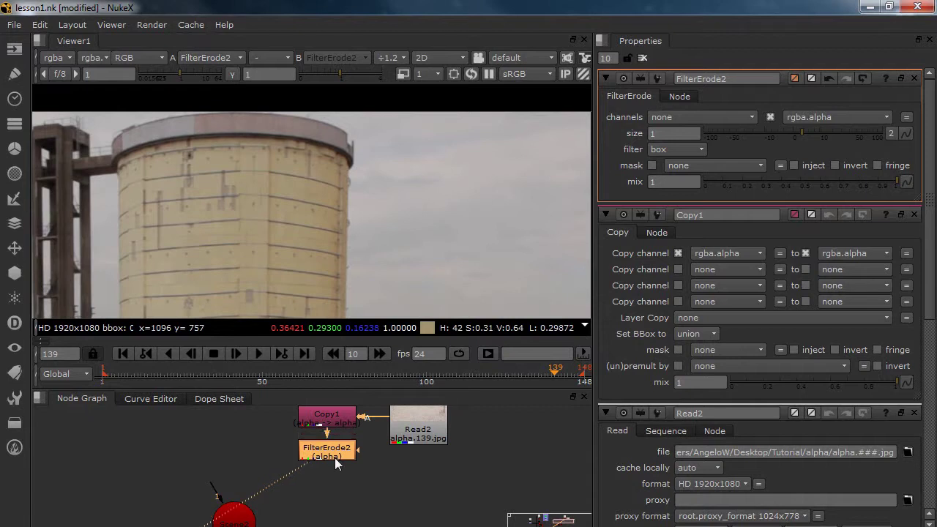
Step: Add a Premult node below the FilterErode and view the whole premultiplied footage
{"action": "key", "text": "Tab"}
{"action": "type", "text": "pr"}
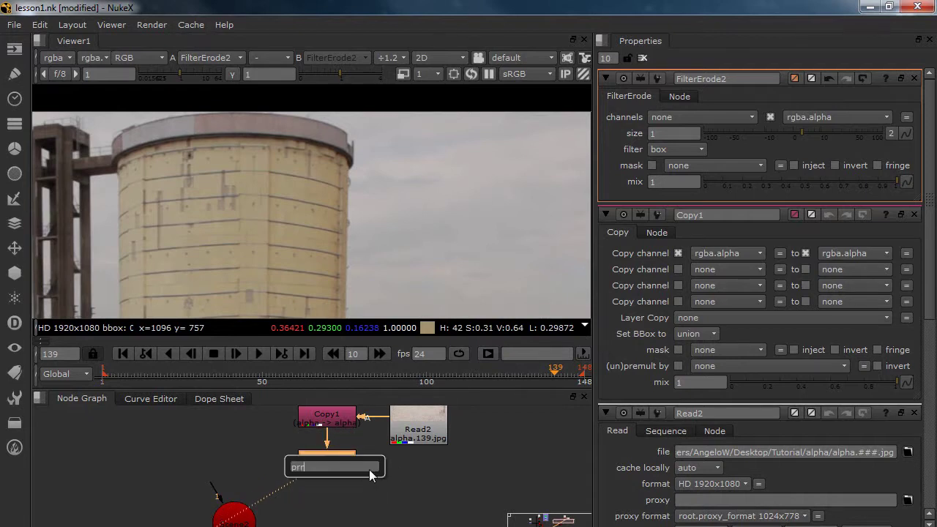
{"action": "left_click", "coordinate": [341, 485]}
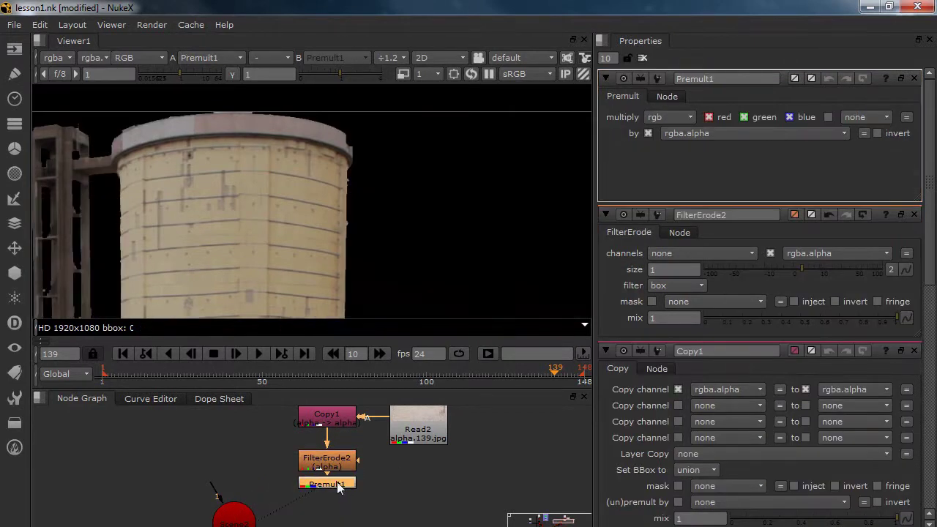
{"action": "scroll", "coordinate": [376, 228], "scroll_direction": "down", "scroll_amount": 3}
{"action": "scroll", "coordinate": [415, 189], "scroll_direction": "down", "scroll_amount": 1}
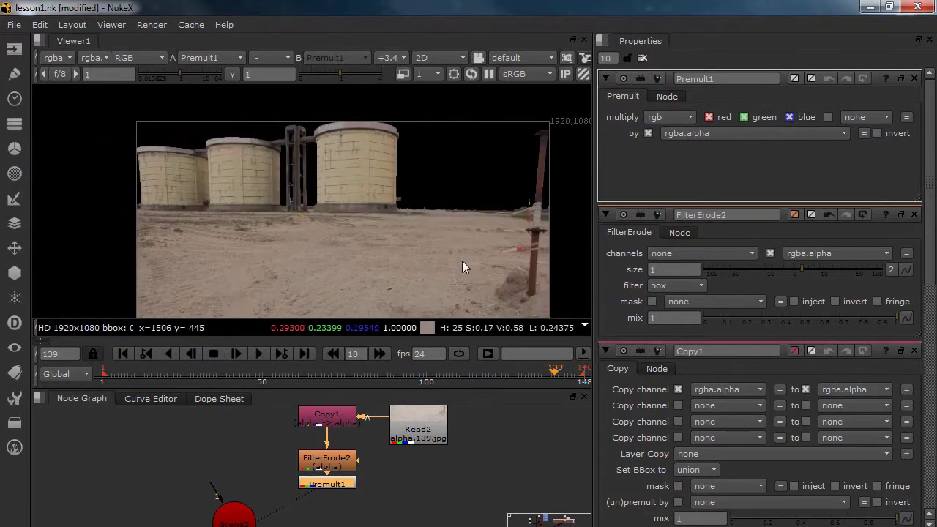
Step: Check the cut-out sky on an earlier frame, and move the scene, camera and render nodes below the Premult node
{"action": "left_click_drag", "start_coordinate": [153, 376], "coordinate": [508, 364]}
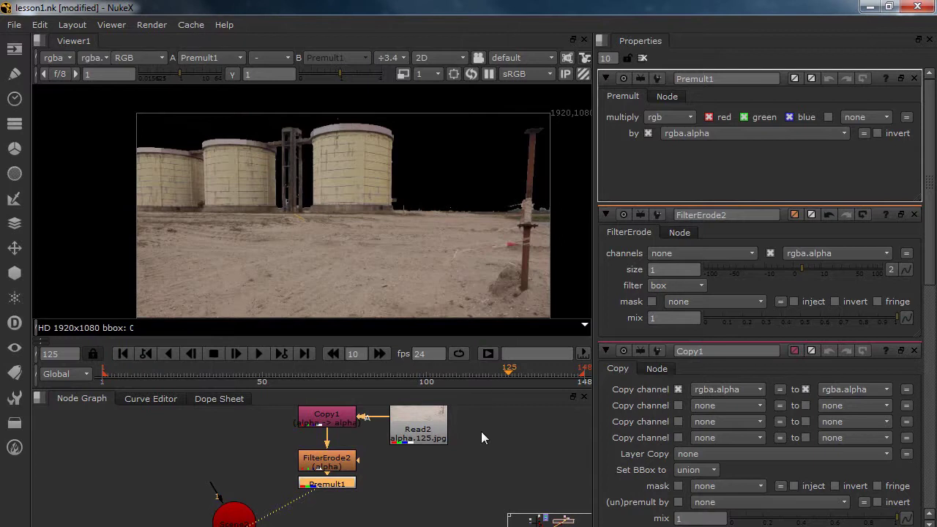
{"action": "middle_click_drag", "start_coordinate": [270, 498], "coordinate": [291, 467]}
{"action": "scroll", "coordinate": [308, 462], "scroll_direction": "down", "scroll_amount": 5}
{"action": "left_click_drag", "start_coordinate": [401, 482], "coordinate": [326, 424]}
{"action": "middle_click_drag", "start_coordinate": [327, 439], "coordinate": [329, 402]}
{"action": "mouse_move", "coordinate": [309, 508]}
{"action": "left_mouse_down"}
{"action": "mouse_move", "coordinate": [186, 473]}
{"action": "mouse_move", "coordinate": [299, 517]}
{"action": "left_mouse_up"}
{"action": "left_click_drag", "start_coordinate": [281, 463], "coordinate": [368, 473]}
{"action": "left_click", "coordinate": [402, 456]}
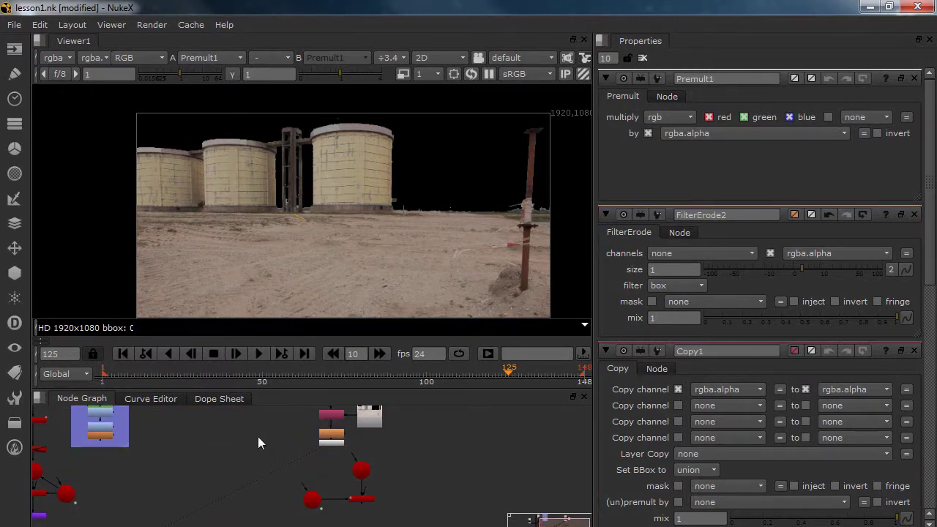
Step: Add a Card node beside the Premult node and connect it to the scene node
{"action": "key", "text": "Tab"}
{"action": "type", "text": "card"}
{"action": "left_click", "coordinate": [246, 465]}
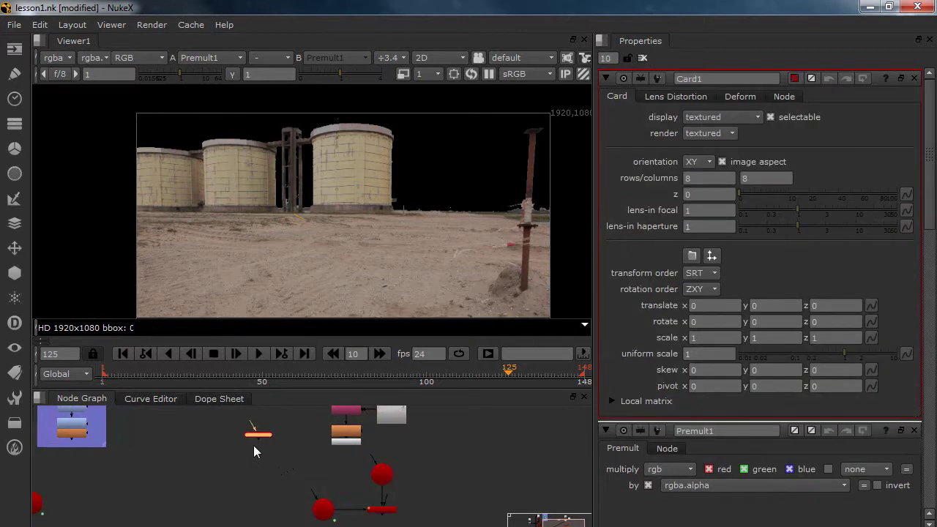
{"action": "scroll", "coordinate": [254, 445], "scroll_direction": "up", "scroll_amount": 2}
{"action": "scroll", "coordinate": [314, 463], "scroll_direction": "up", "scroll_amount": 2}
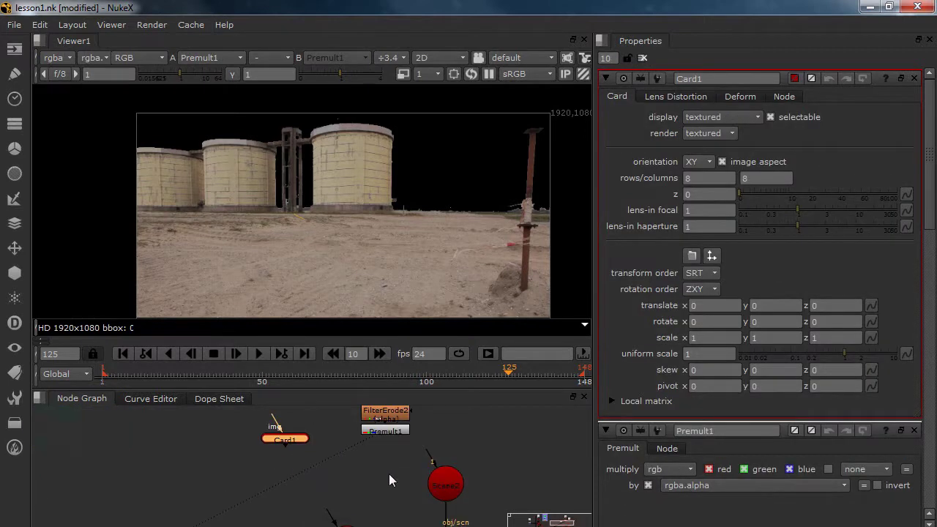
{"action": "left_click_drag", "start_coordinate": [290, 450], "coordinate": [441, 481]}
Step: View the scene in 3D and examine how the card is oriented relative to the animated camera
{"action": "middle_click_drag", "start_coordinate": [394, 483], "coordinate": [356, 436]}
{"action": "left_click", "coordinate": [399, 440]}
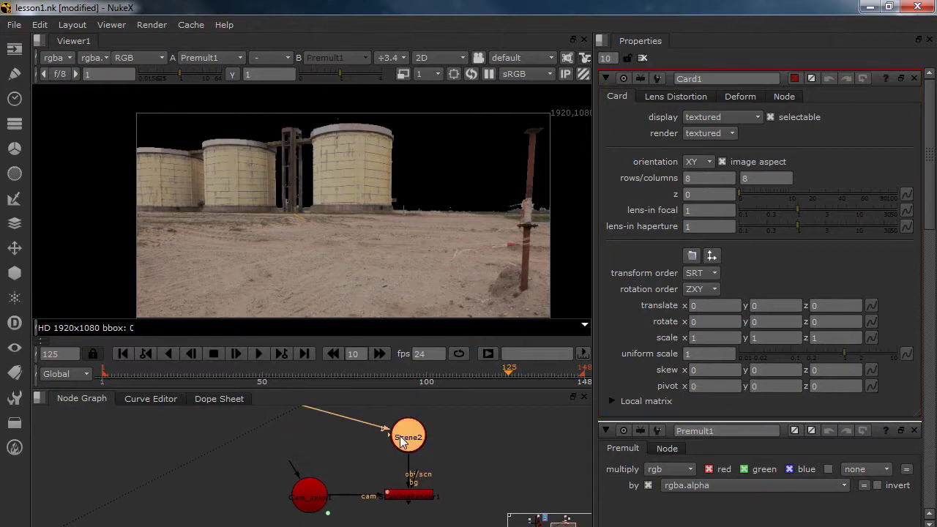
{"action": "key", "text": "1"}
{"action": "left_click_drag", "start_coordinate": [333, 213], "coordinate": [213, 266], "text": "ctrl"}
{"action": "left_click", "coordinate": [418, 442]}
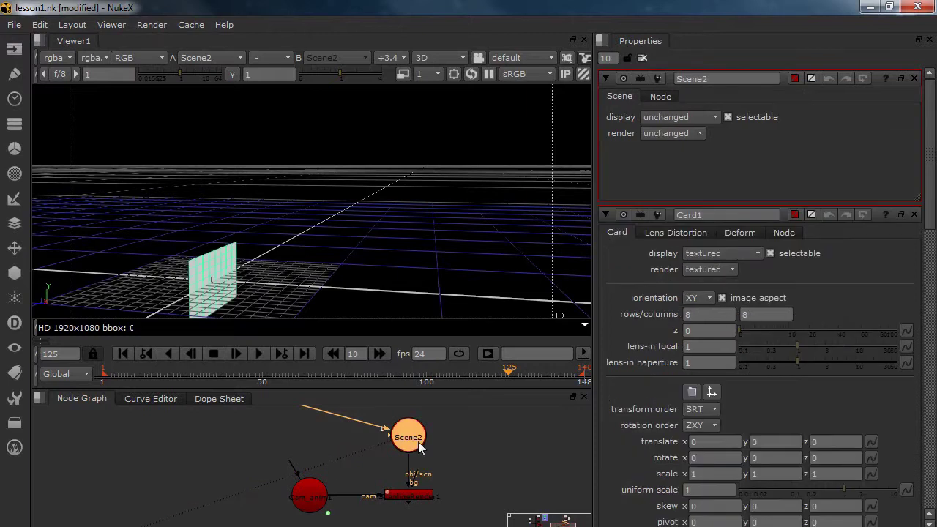
{"action": "middle_click_drag", "start_coordinate": [361, 470], "coordinate": [377, 463]}
{"action": "left_click", "coordinate": [326, 489]}
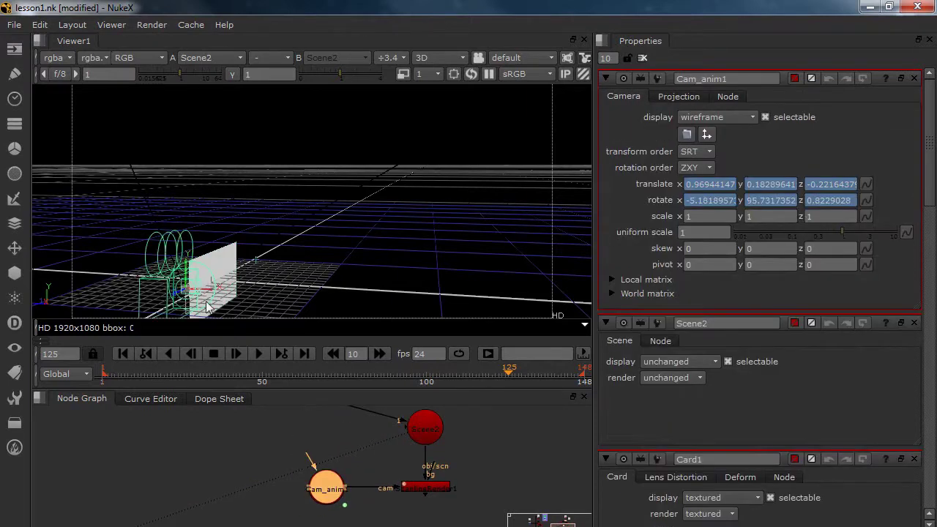
{"action": "left_click_drag", "start_coordinate": [197, 276], "coordinate": [221, 284], "text": "ctrl"}
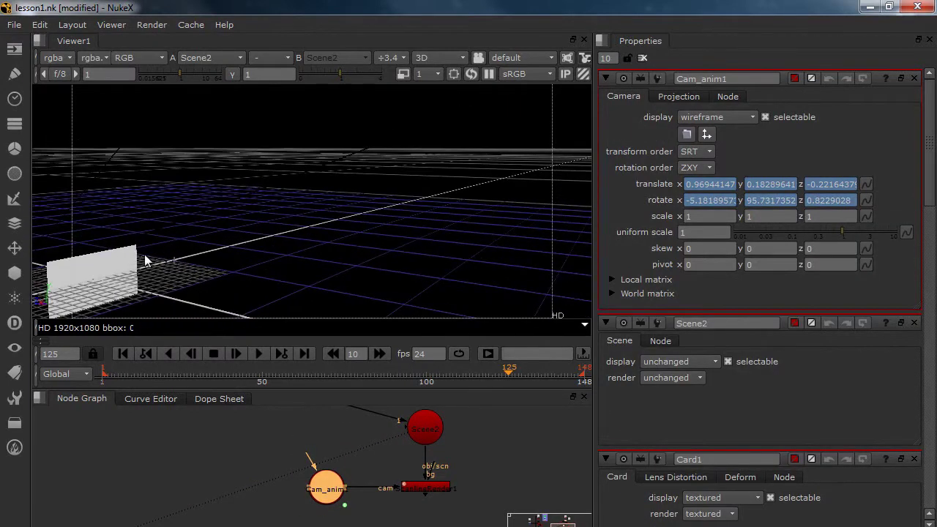
{"action": "left_click", "coordinate": [128, 261]}
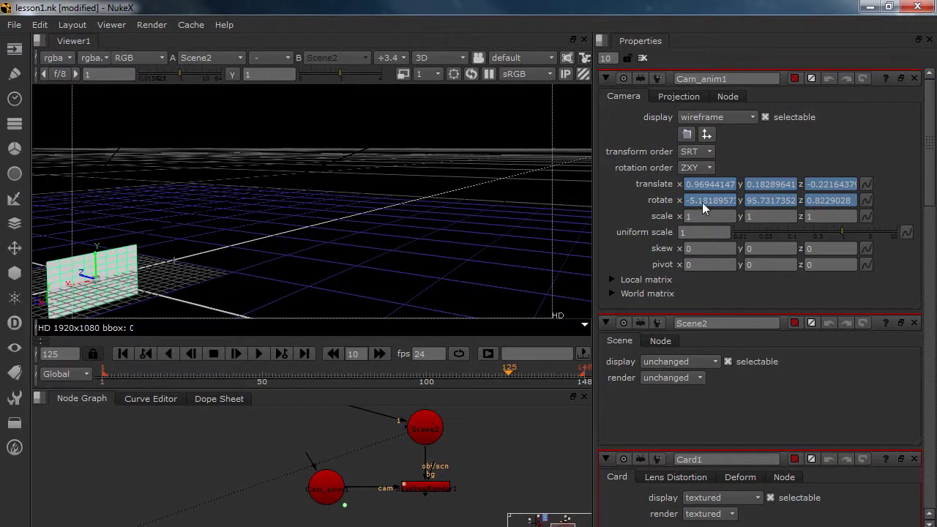
Step: Set the card's Y rotation to 90
{"action": "middle_click_drag", "start_coordinate": [404, 426], "coordinate": [513, 512]}
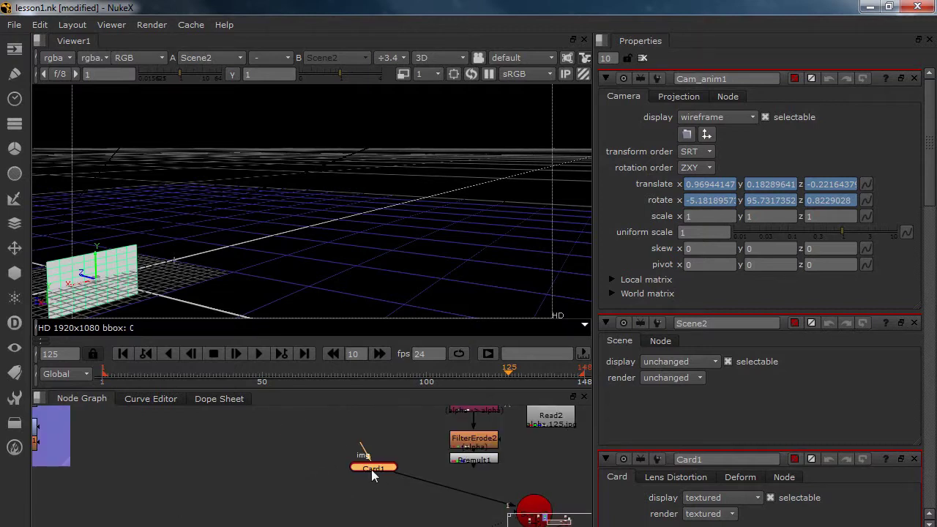
{"action": "double_click", "coordinate": [372, 470]}
{"action": "left_click_drag", "start_coordinate": [226, 273], "coordinate": [309, 270], "text": "ctrl"}
{"action": "left_click_drag", "start_coordinate": [761, 328], "coordinate": [741, 328]}
{"action": "type", "text": "90"}
{"action": "key", "text": "Return"}
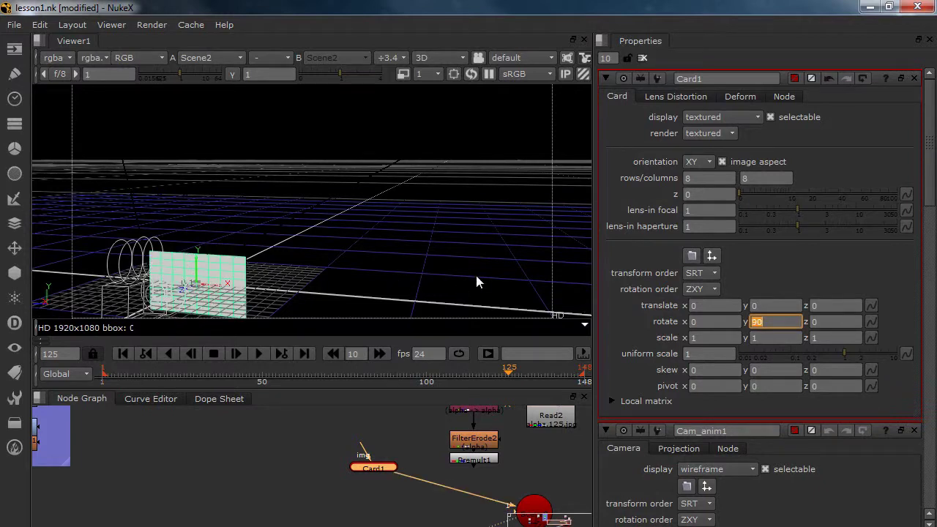
Step: Move the card away from the camera along X to about -8.43
{"action": "middle_click_drag", "start_coordinate": [248, 237], "coordinate": [382, 262]}
{"action": "left_click_drag", "start_coordinate": [491, 289], "coordinate": [110, 83]}
{"action": "middle_click_drag", "start_coordinate": [402, 252], "coordinate": [488, 272]}
{"action": "left_click_drag", "start_coordinate": [508, 265], "coordinate": [2, 123]}
Step: Make room above the card node and read in sky.jpg from the Tutorial assets folder
{"action": "middle_click_drag", "start_coordinate": [388, 468], "coordinate": [297, 463]}
{"action": "left_click_drag", "start_coordinate": [290, 466], "coordinate": [291, 500]}
{"action": "scroll", "coordinate": [291, 476], "scroll_direction": "down", "scroll_amount": 3}
{"action": "middle_click_drag", "start_coordinate": [300, 445], "coordinate": [330, 449]}
{"action": "scroll", "coordinate": [389, 443], "scroll_direction": "up", "scroll_amount": 2}
{"action": "scroll", "coordinate": [390, 450], "scroll_direction": "up", "scroll_amount": 1}
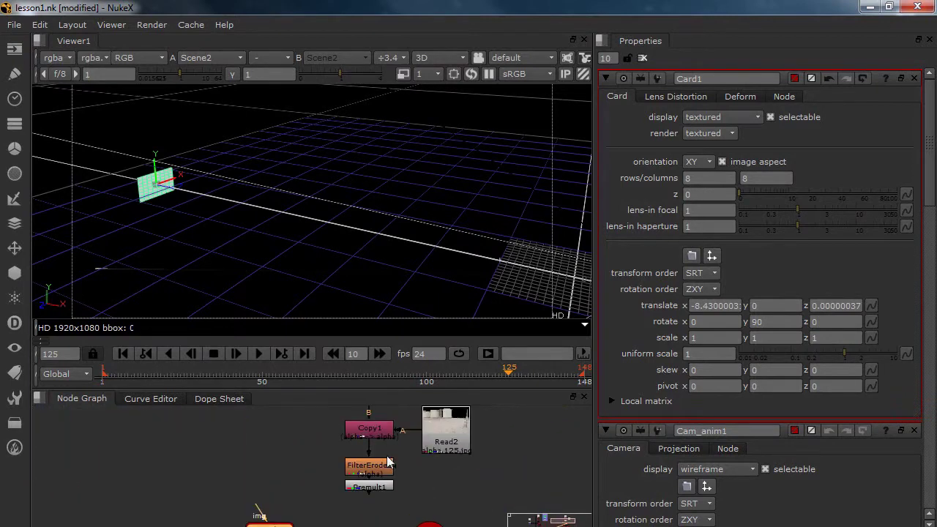
{"action": "left_click", "coordinate": [283, 464]}
{"action": "key", "text": "r"}
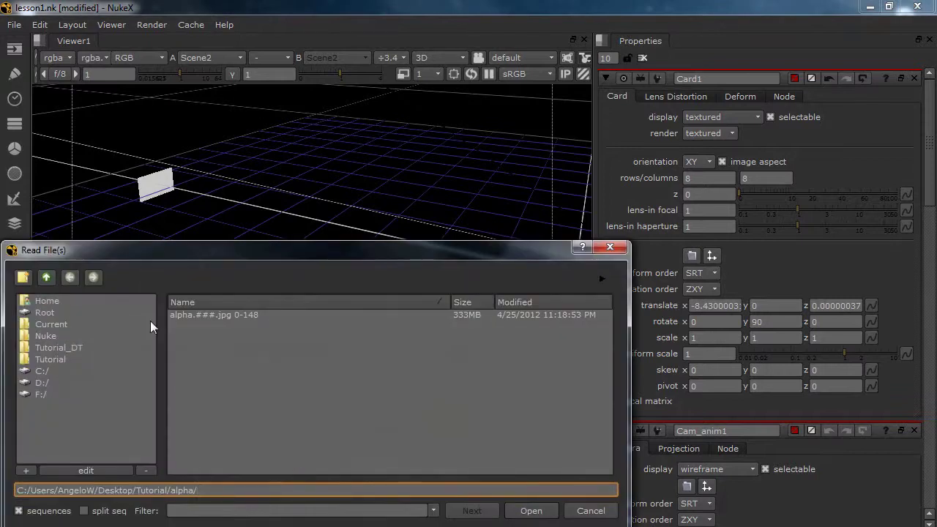
{"action": "left_click", "coordinate": [47, 277]}
{"action": "double_click", "coordinate": [202, 325]}
{"action": "left_click", "coordinate": [201, 325]}
{"action": "double_click", "coordinate": [198, 336]}
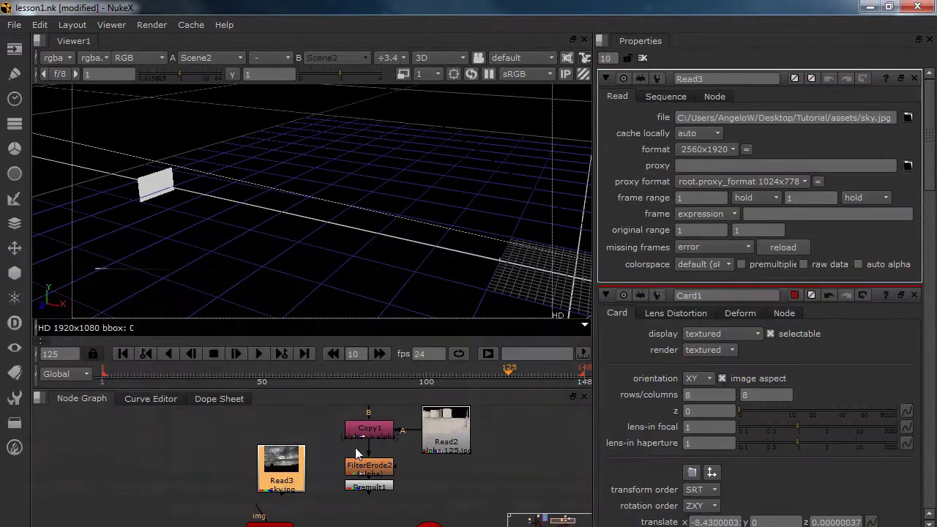
Step: View the sky image and examine its clouds and horizon up close and as a whole
{"action": "key", "text": "1"}
{"action": "scroll", "coordinate": [337, 236], "scroll_direction": "down", "scroll_amount": 1}
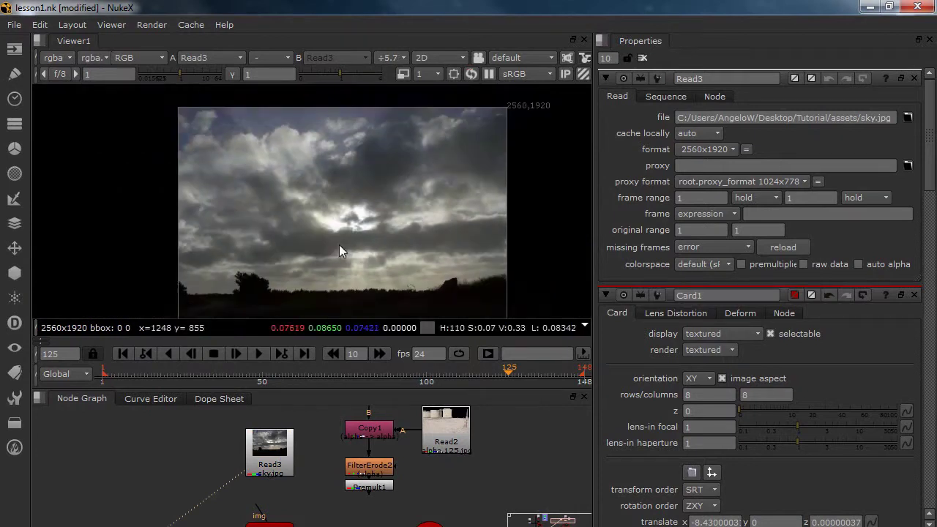
{"action": "middle_click_drag", "start_coordinate": [339, 245], "coordinate": [316, 213]}
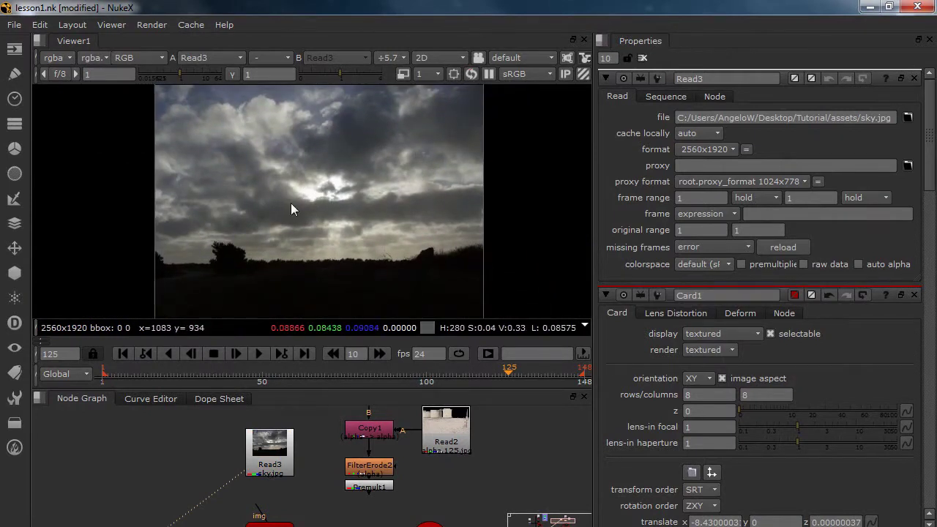
{"action": "scroll", "coordinate": [301, 217], "scroll_direction": "up", "scroll_amount": 4}
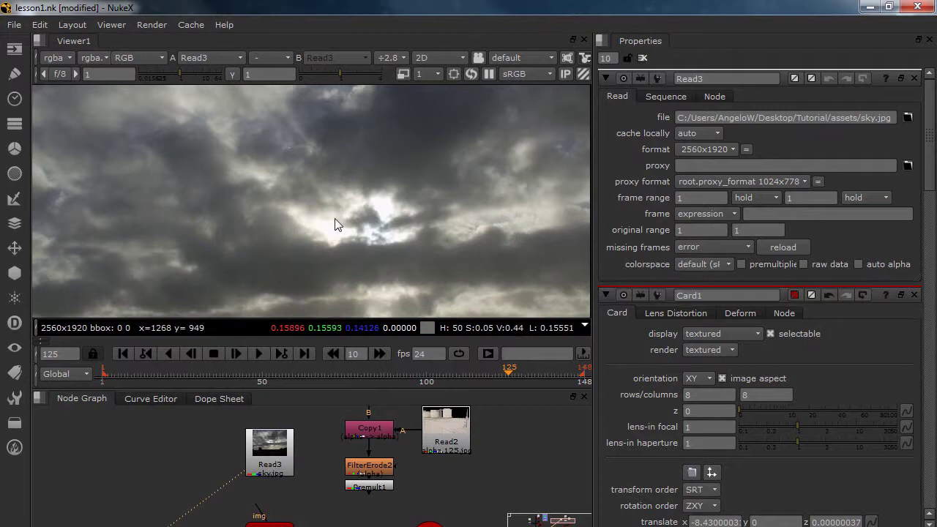
{"action": "scroll", "coordinate": [331, 216], "scroll_direction": "down", "scroll_amount": 2}
{"action": "scroll", "coordinate": [432, 257], "scroll_direction": "down", "scroll_amount": 1}
{"action": "scroll", "coordinate": [439, 262], "scroll_direction": "down", "scroll_amount": 1}
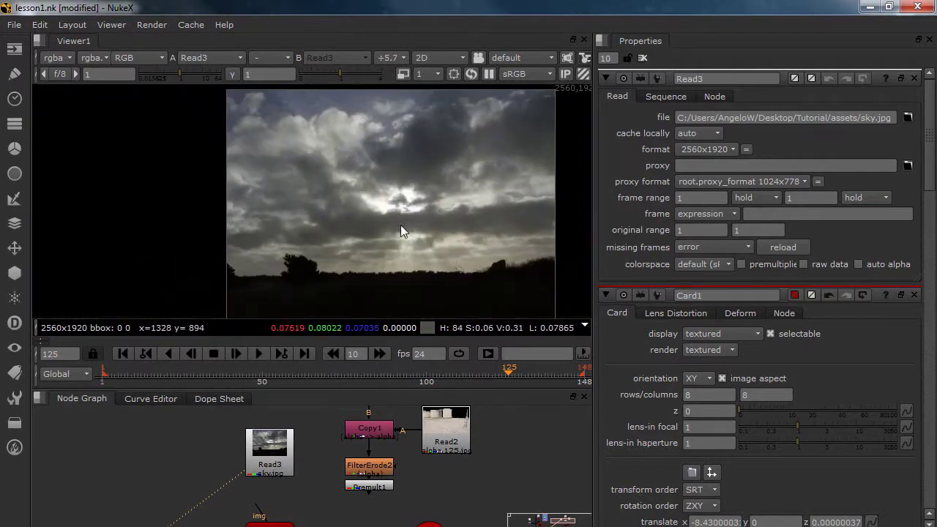
Step: Connect the sky image to the card's img input and view the textured card in 3D
{"action": "middle_click_drag", "start_coordinate": [230, 445], "coordinate": [215, 432]}
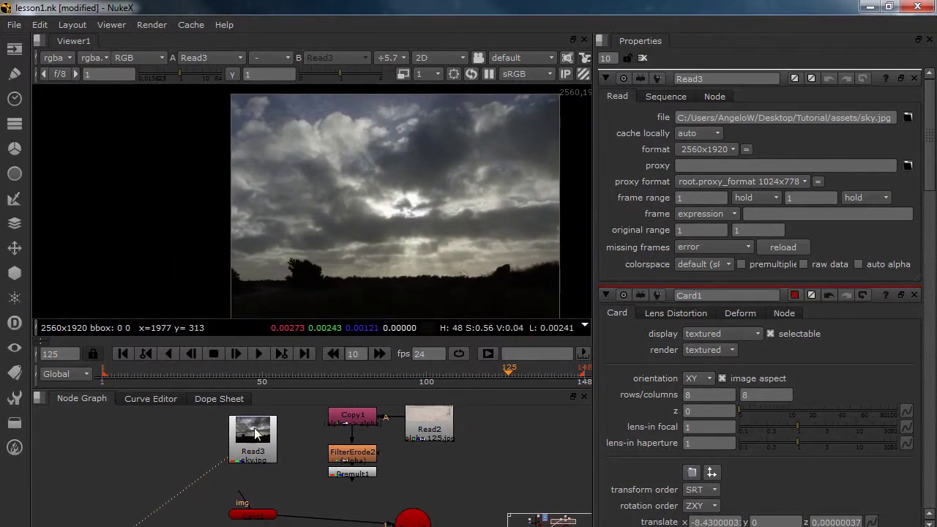
{"action": "left_click_drag", "start_coordinate": [248, 465], "coordinate": [257, 465]}
{"action": "middle_click_drag", "start_coordinate": [262, 500], "coordinate": [260, 473]}
{"action": "left_click", "coordinate": [254, 498]}
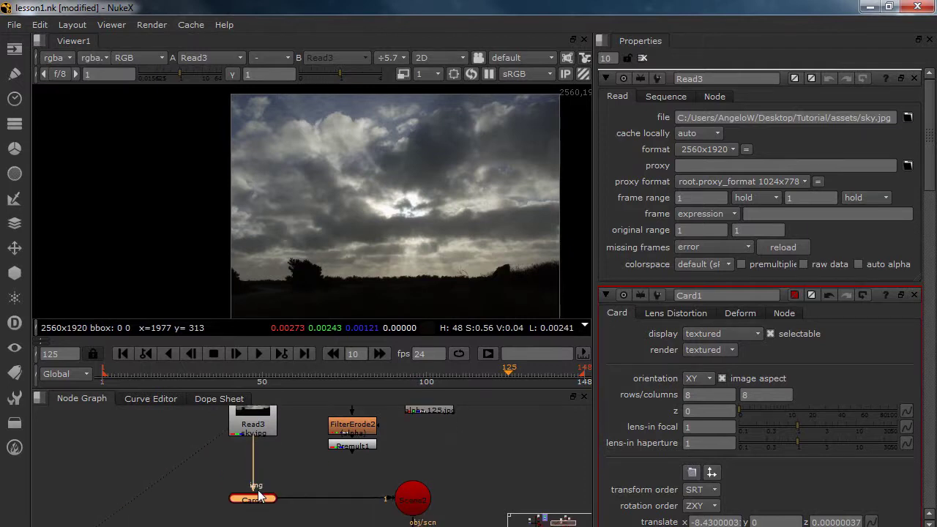
{"action": "key", "text": "1"}
{"action": "left_click_drag", "start_coordinate": [168, 241], "coordinate": [171, 190], "text": "ctrl"}
Step: Set the sky card's uniform scale to 100 and check its size against the camera
{"action": "left_click", "coordinate": [168, 189]}
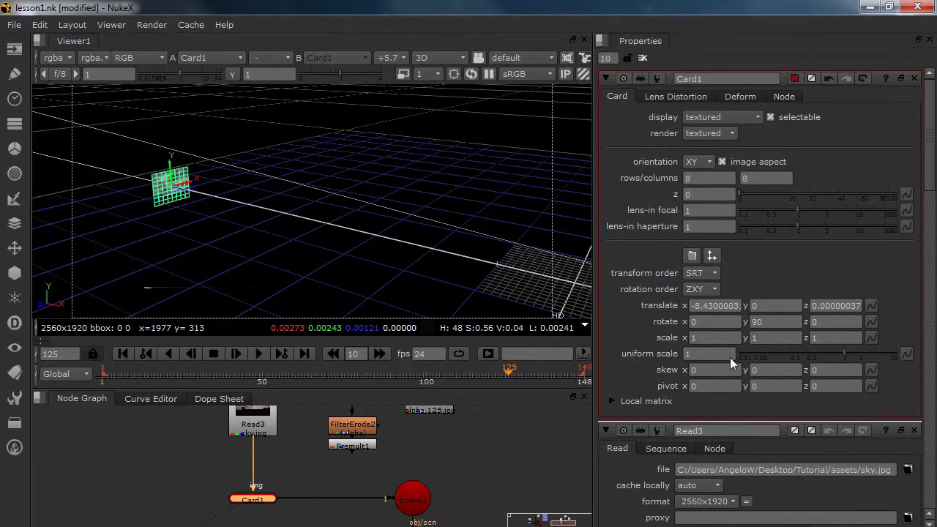
{"action": "key", "text": "Return"}
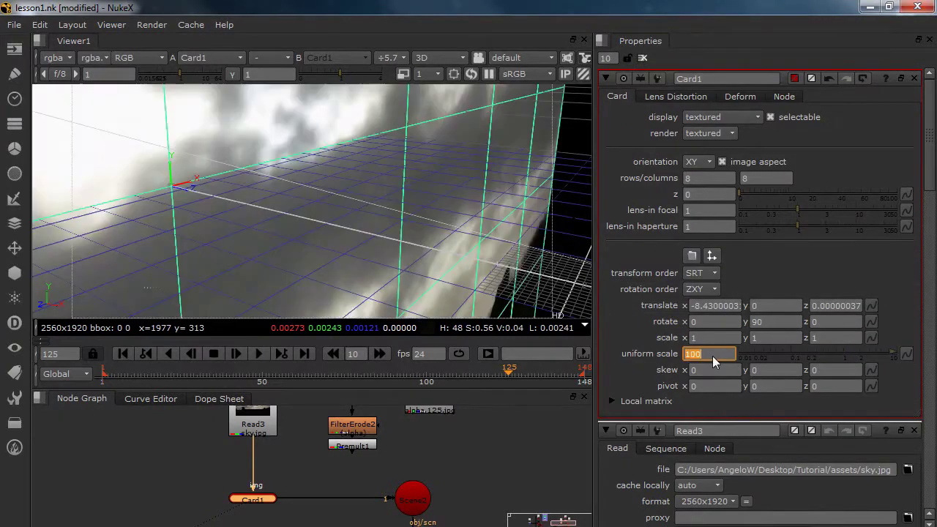
{"action": "scroll", "coordinate": [389, 138], "scroll_direction": "down", "scroll_amount": 4}
{"action": "left_click_drag", "start_coordinate": [342, 168], "coordinate": [440, 168], "text": "ctrl"}
{"action": "scroll", "coordinate": [372, 200], "scroll_direction": "down", "scroll_amount": 4}
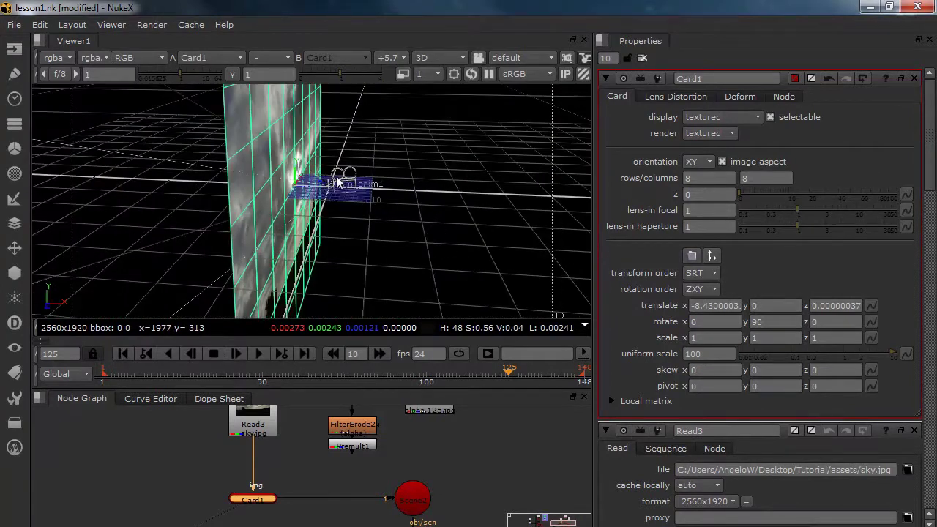
{"action": "left_click_drag", "start_coordinate": [337, 182], "coordinate": [330, 187], "text": "ctrl"}
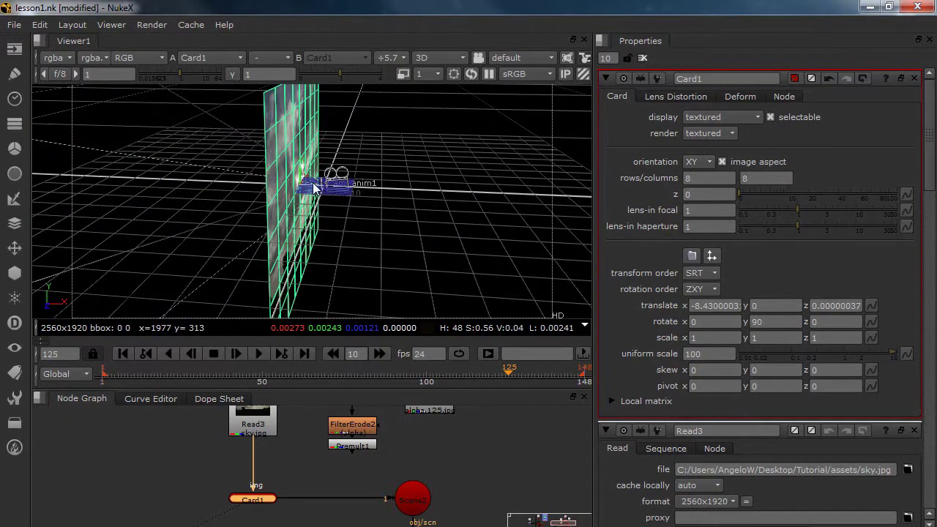
Step: Move the sky card far away from the camera along X to about -434.5
{"action": "left_click", "coordinate": [706, 354]}
{"action": "left_click_drag", "start_coordinate": [313, 189], "coordinate": [156, 168]}
{"action": "left_click", "coordinate": [706, 353]}
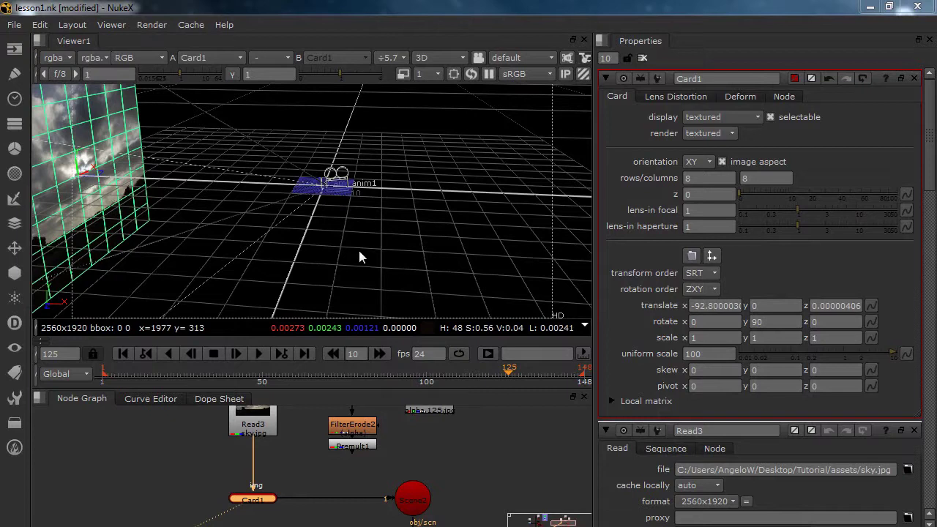
{"action": "left_click_drag", "start_coordinate": [100, 183], "coordinate": [2, 179]}
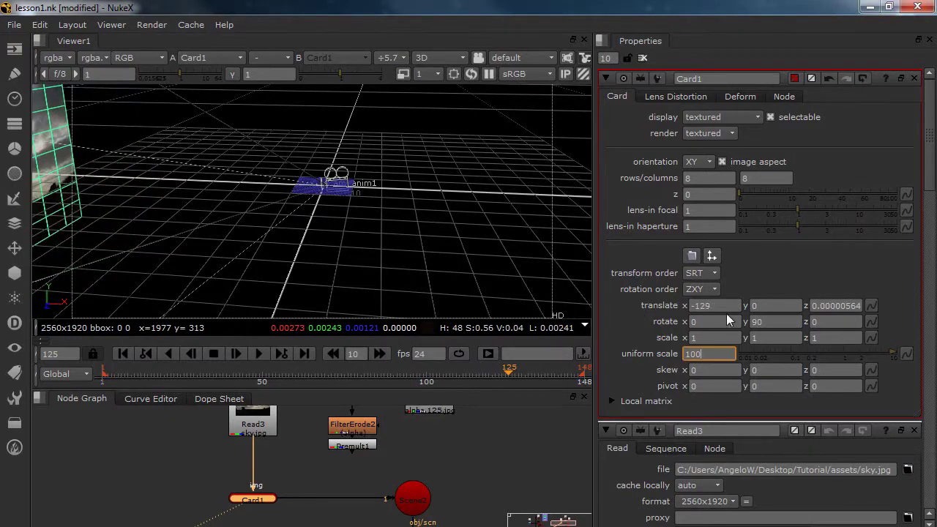
{"action": "scroll", "coordinate": [45, 187], "scroll_direction": "down", "scroll_amount": 1}
{"action": "middle_click_drag", "start_coordinate": [137, 194], "coordinate": [294, 227]}
{"action": "left_click_drag", "start_coordinate": [268, 220], "coordinate": [51, 183]}
{"action": "scroll", "coordinate": [113, 203], "scroll_direction": "down", "scroll_amount": 3}
{"action": "left_click_drag", "start_coordinate": [326, 226], "coordinate": [145, 178], "text": "ctrl"}
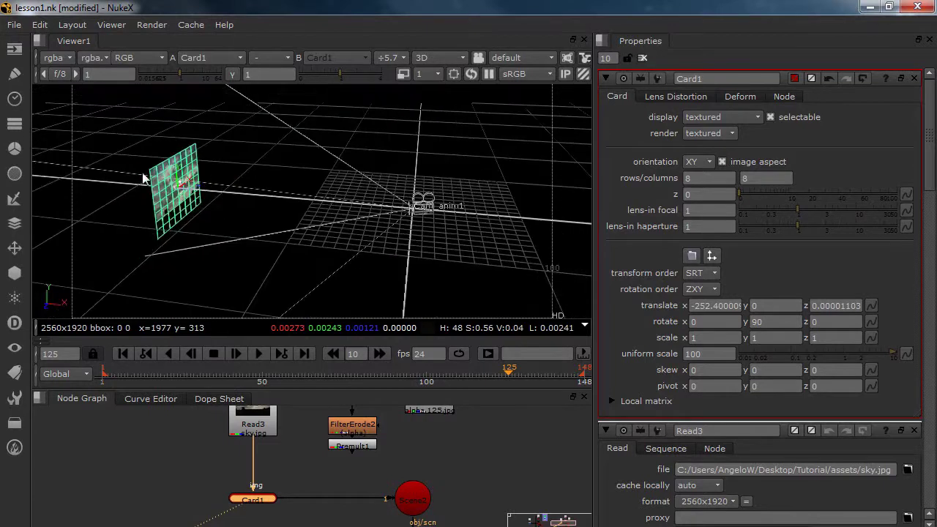
{"action": "left_click_drag", "start_coordinate": [192, 197], "coordinate": [435, 276]}
Step: View the scanline render's 2D output through the animated camera
{"action": "middle_click_drag", "start_coordinate": [328, 465], "coordinate": [331, 418]}
{"action": "middle_click_drag", "start_coordinate": [378, 493], "coordinate": [342, 482]}
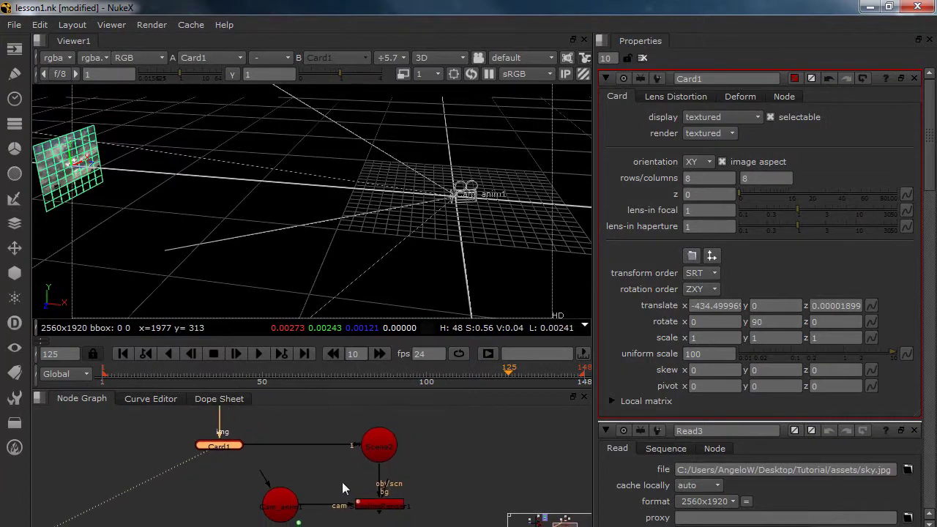
{"action": "left_click", "coordinate": [394, 512]}
{"action": "key", "text": "1"}
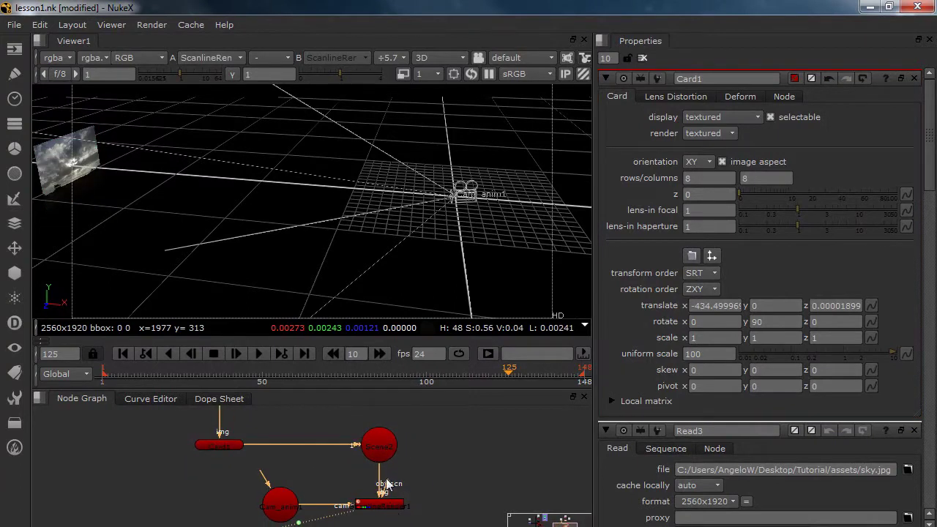
{"action": "left_click", "coordinate": [434, 187]}
{"action": "key", "text": "Tab"}
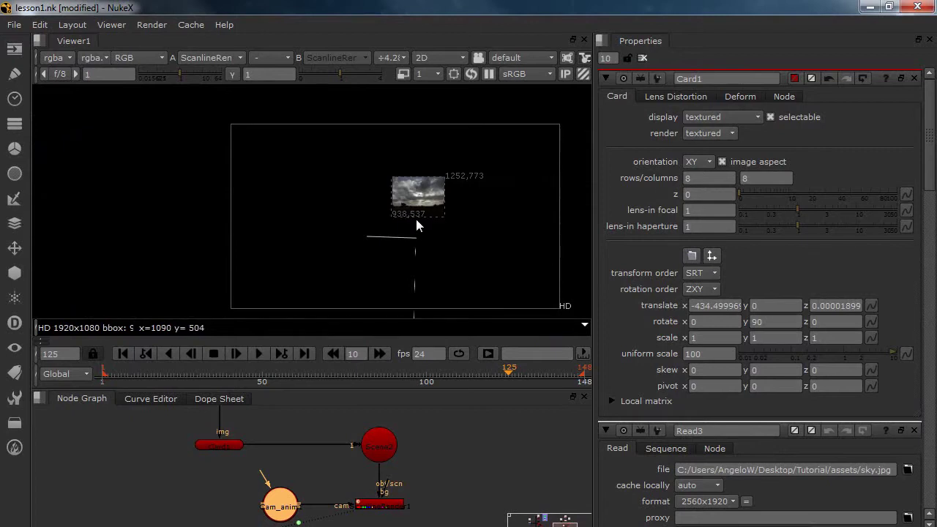
Step: Set the sky card's uniform scale to 1000 and check the rendered sky at frame 92
{"action": "scroll", "coordinate": [420, 188], "scroll_direction": "up", "scroll_amount": 2}
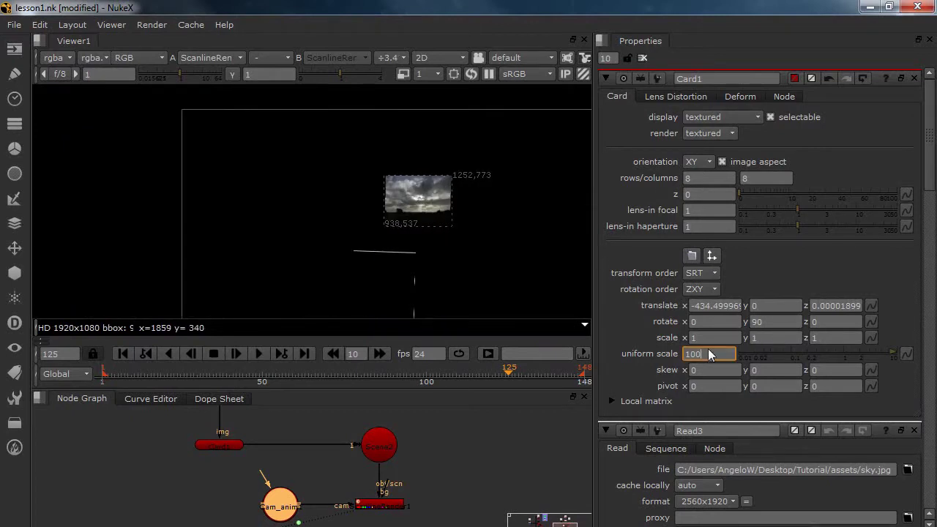
{"action": "type", "text": "0"}
{"action": "key", "text": "Return"}
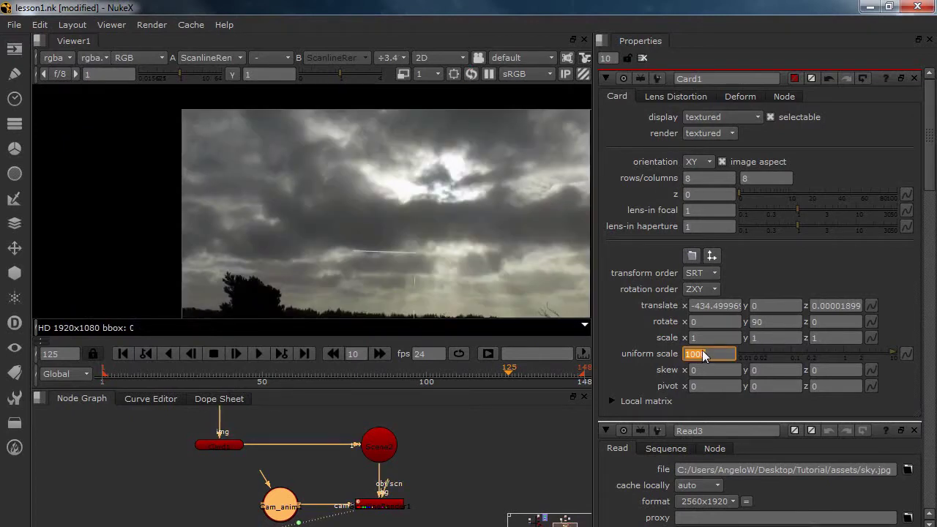
{"action": "scroll", "coordinate": [375, 183], "scroll_direction": "down", "scroll_amount": 2}
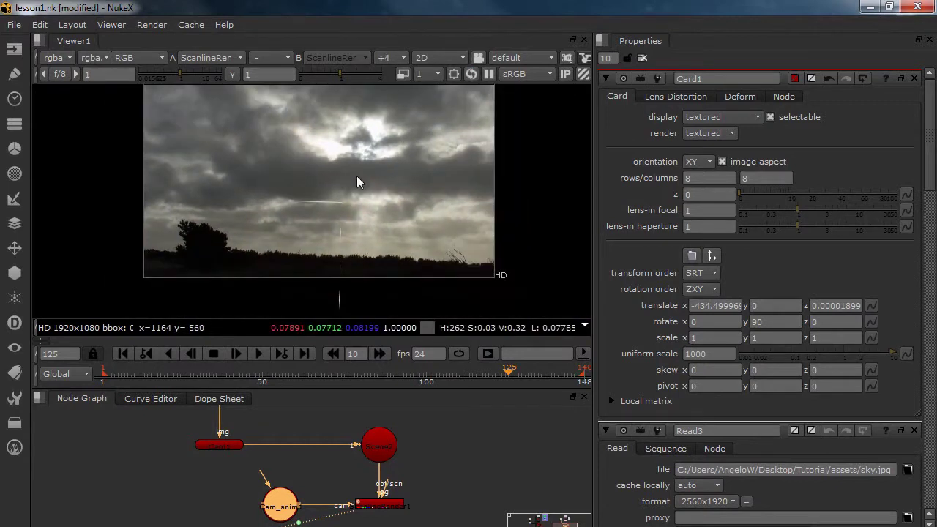
{"action": "left_click_drag", "start_coordinate": [149, 380], "coordinate": [399, 377]}
{"action": "scroll", "coordinate": [356, 484], "scroll_direction": "down", "scroll_amount": 5}
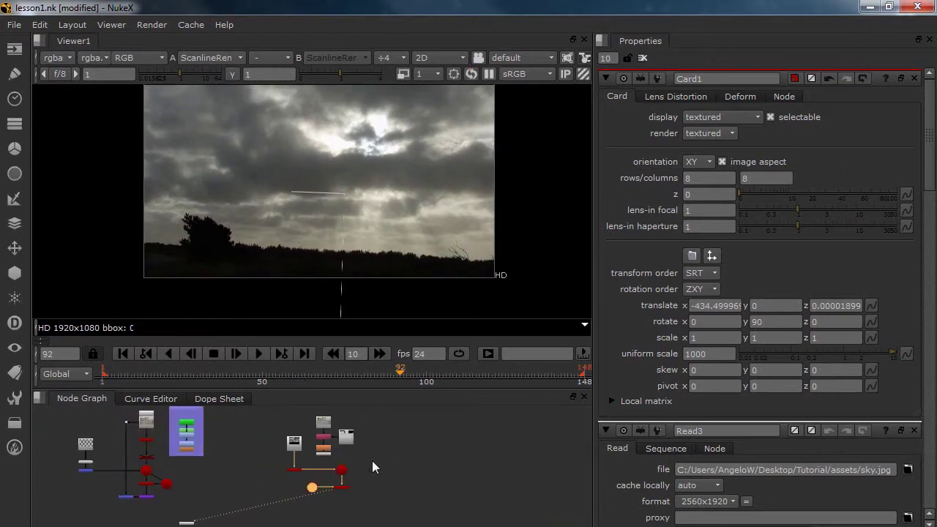
{"action": "left_click_drag", "start_coordinate": [400, 458], "coordinate": [322, 409]}
{"action": "middle_click_drag", "start_coordinate": [338, 513], "coordinate": [361, 495]}
{"action": "left_click_drag", "start_coordinate": [418, 510], "coordinate": [370, 492]}
{"action": "scroll", "coordinate": [375, 485], "scroll_direction": "up", "scroll_amount": 3}
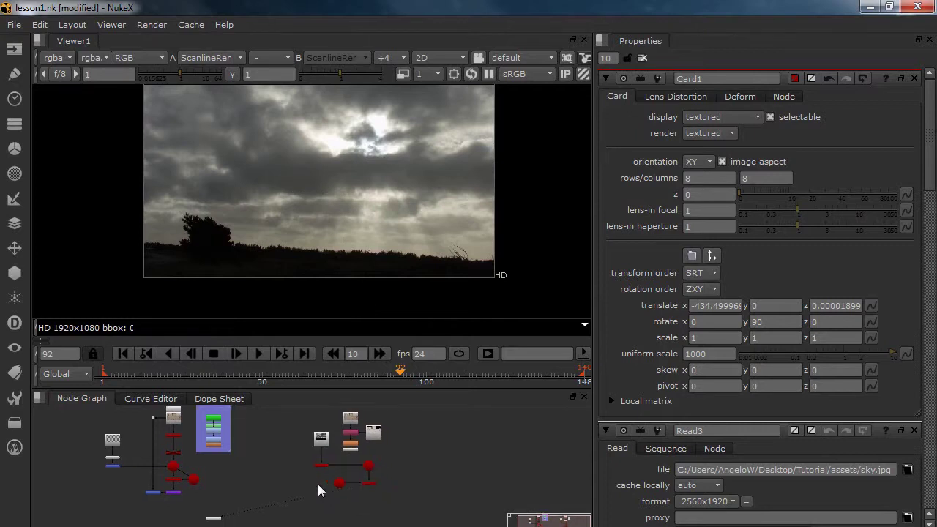
Step: Add a Merge node set to over after the sky's scanline render and connect the footage's Premult output to its other input
{"action": "middle_click_drag", "start_coordinate": [374, 481], "coordinate": [394, 483]}
{"action": "left_click_drag", "start_coordinate": [388, 481], "coordinate": [339, 486], "text": "ctrl"}
{"action": "left_click", "coordinate": [367, 482]}
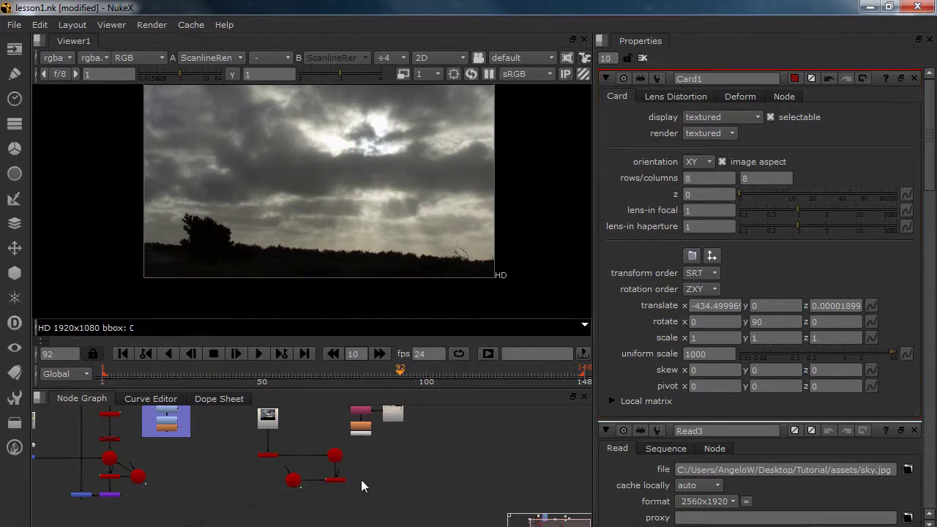
{"action": "key", "text": "m"}
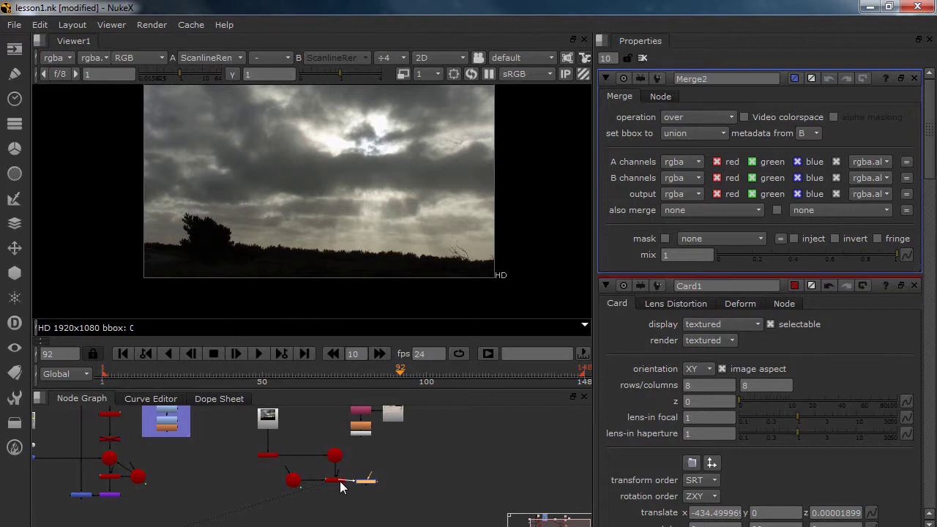
{"action": "scroll", "coordinate": [344, 486], "scroll_direction": "up", "scroll_amount": 5}
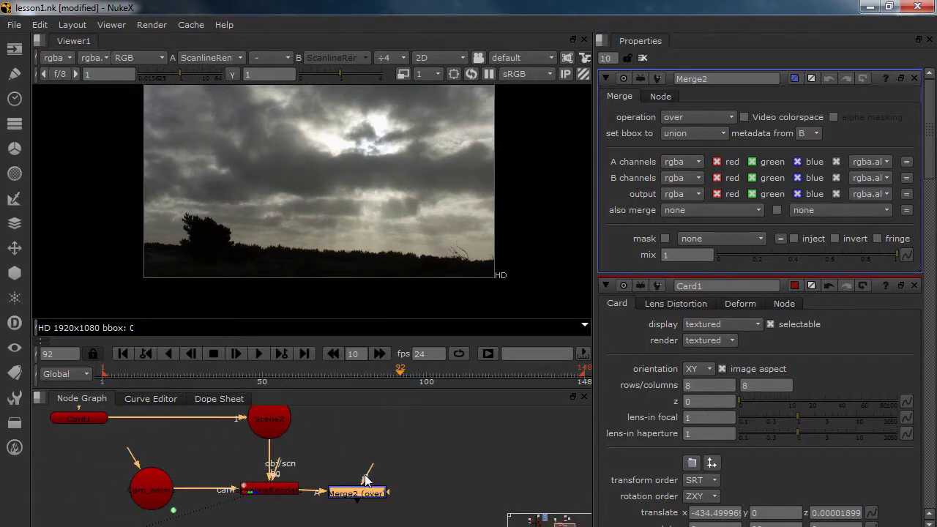
{"action": "scroll", "coordinate": [364, 484], "scroll_direction": "down", "scroll_amount": 4}
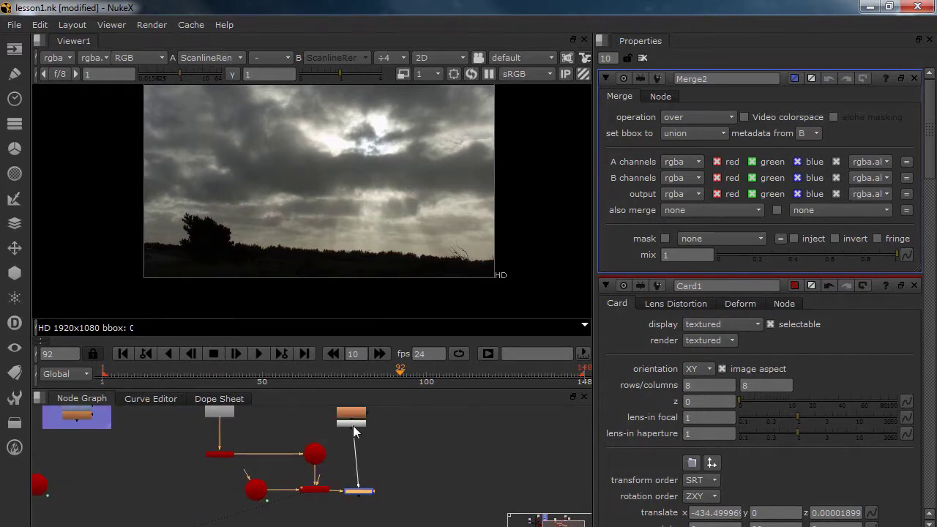
{"action": "left_click_drag", "start_coordinate": [369, 491], "coordinate": [361, 492]}
Step: Swap the Merge inputs so the premultiplied footage sits over the sky render, and view the merged result
{"action": "scroll", "coordinate": [362, 484], "scroll_direction": "up", "scroll_amount": 3}
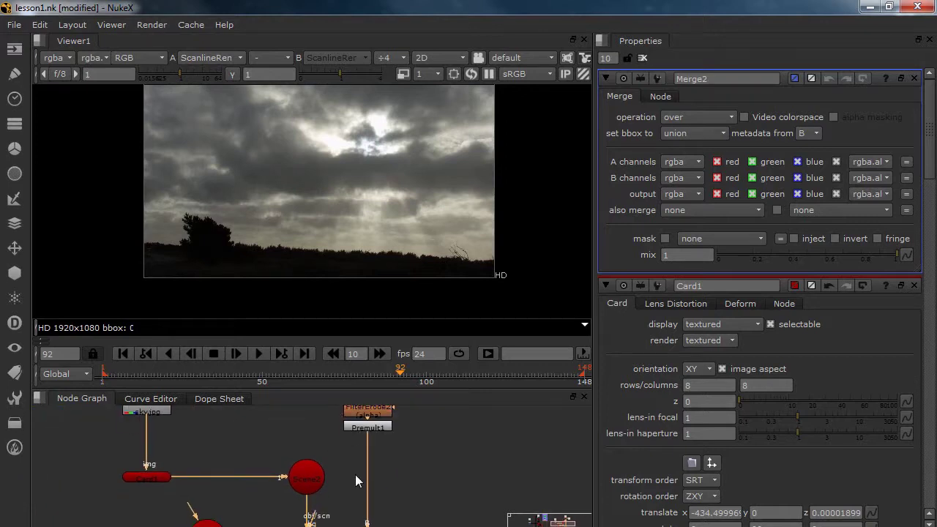
{"action": "mouse_move", "coordinate": [375, 442]}
{"action": "middle_mouse_down"}
{"action": "mouse_move", "coordinate": [386, 500]}
{"action": "mouse_move", "coordinate": [339, 417]}
{"action": "mouse_move", "coordinate": [369, 458]}
{"action": "middle_mouse_up"}
{"action": "left_click", "coordinate": [385, 498]}
{"action": "key", "text": "1"}
{"action": "middle_click_drag", "start_coordinate": [347, 499], "coordinate": [338, 432]}
{"action": "left_click", "coordinate": [392, 498]}
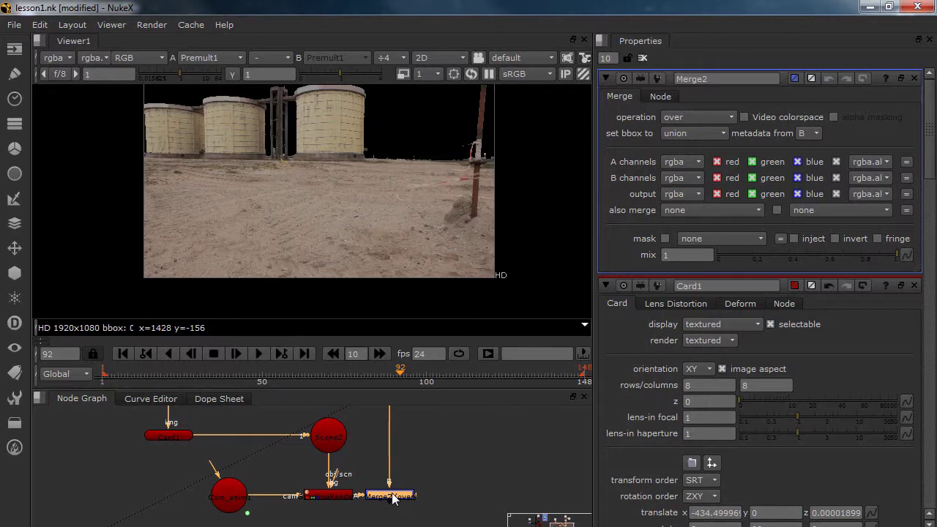
{"action": "key", "text": "1"}
{"action": "scroll", "coordinate": [405, 246], "scroll_direction": "up", "scroll_amount": 3}
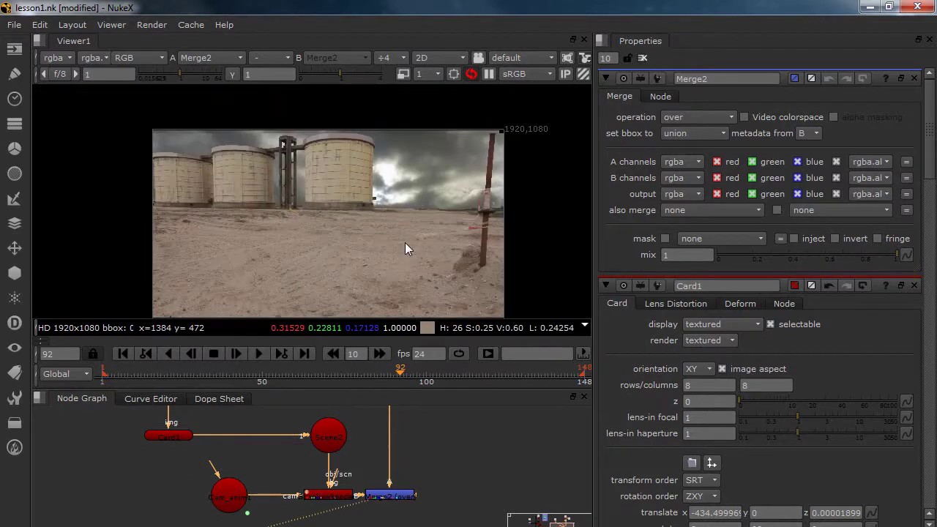
{"action": "scroll", "coordinate": [390, 220], "scroll_direction": "down", "scroll_amount": 2}
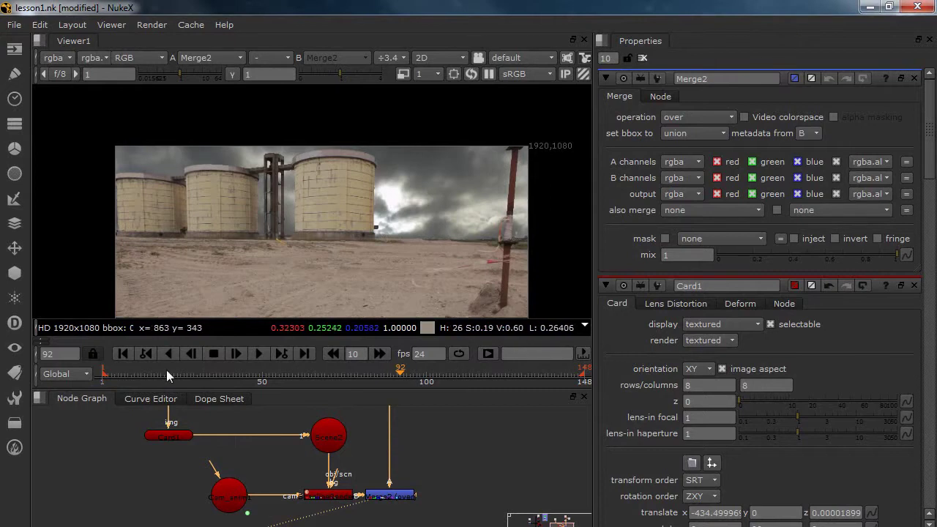
Step: Play the composite from frame 1, enable proxy mode for faster playback, and check the sky at frames 84 and 121
{"action": "left_click", "coordinate": [103, 376]}
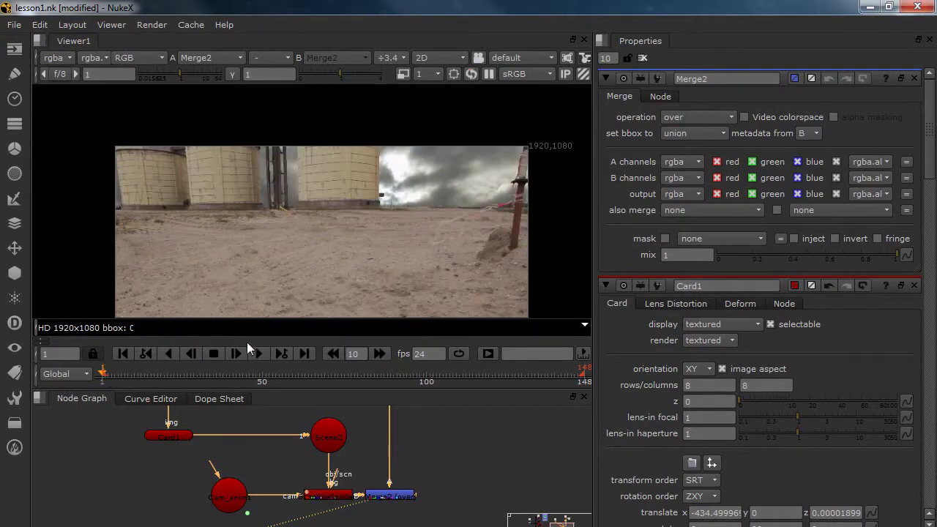
{"action": "left_click", "coordinate": [265, 353]}
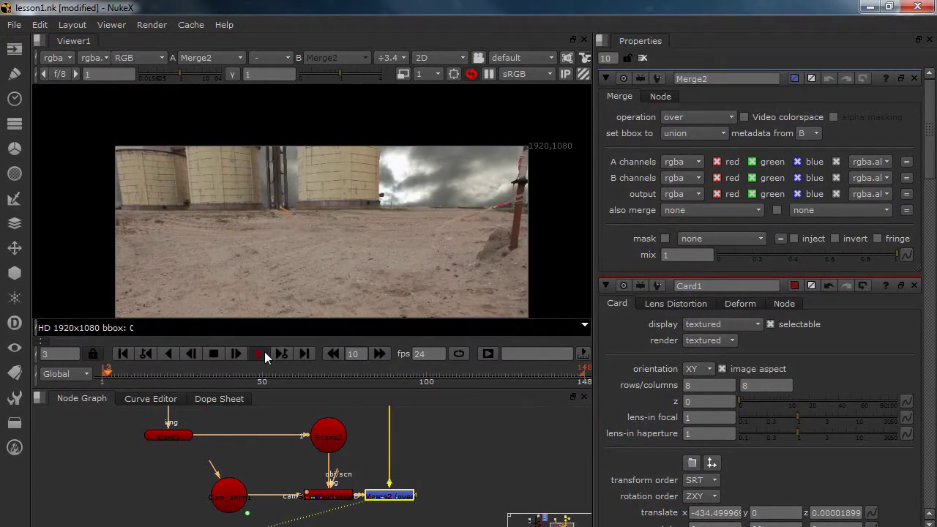
{"action": "left_click", "coordinate": [265, 352]}
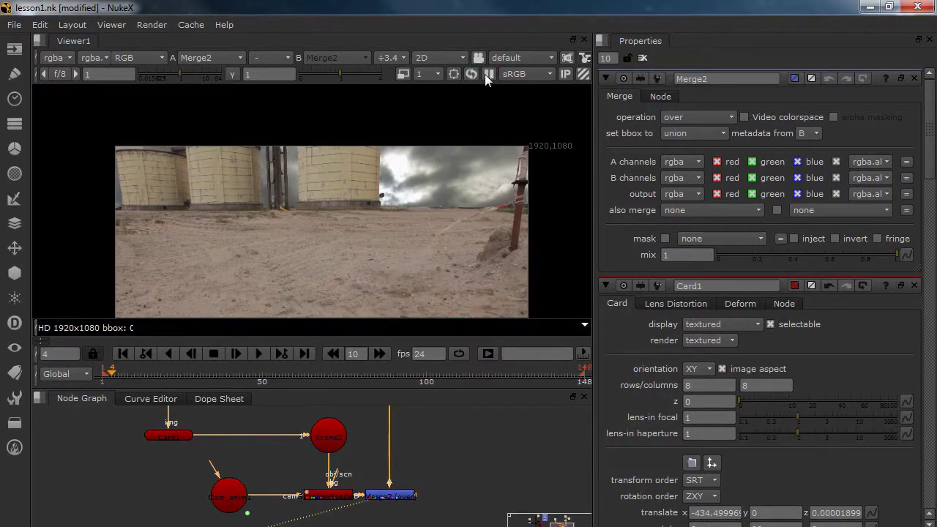
{"action": "left_click", "coordinate": [403, 74]}
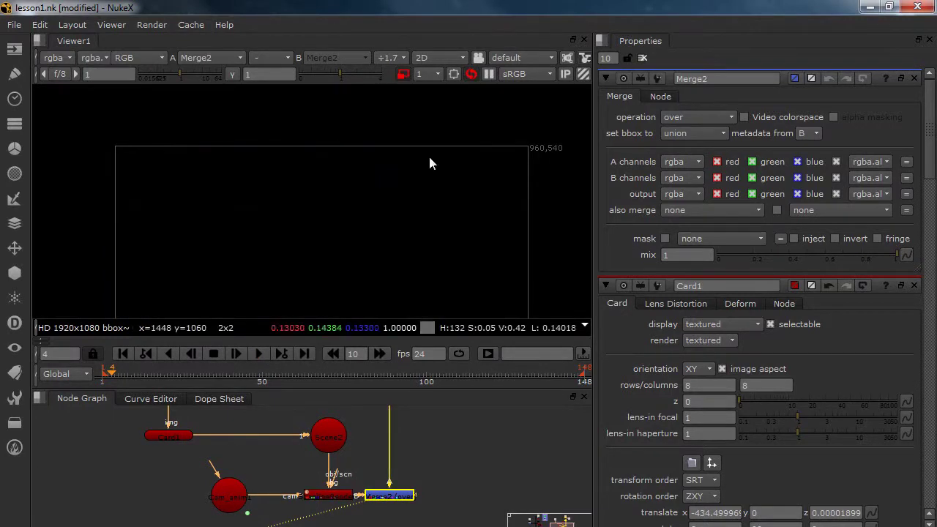
{"action": "left_click", "coordinate": [264, 353]}
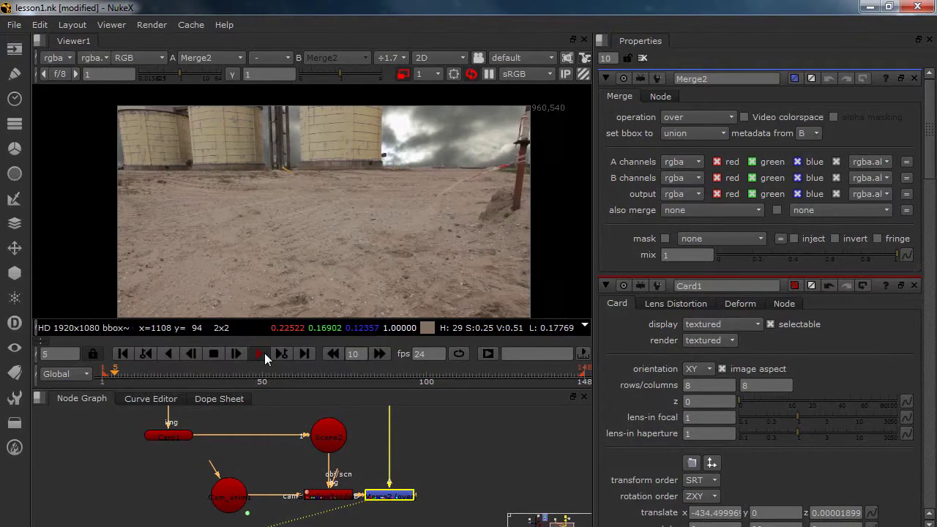
{"action": "left_click", "coordinate": [374, 374]}
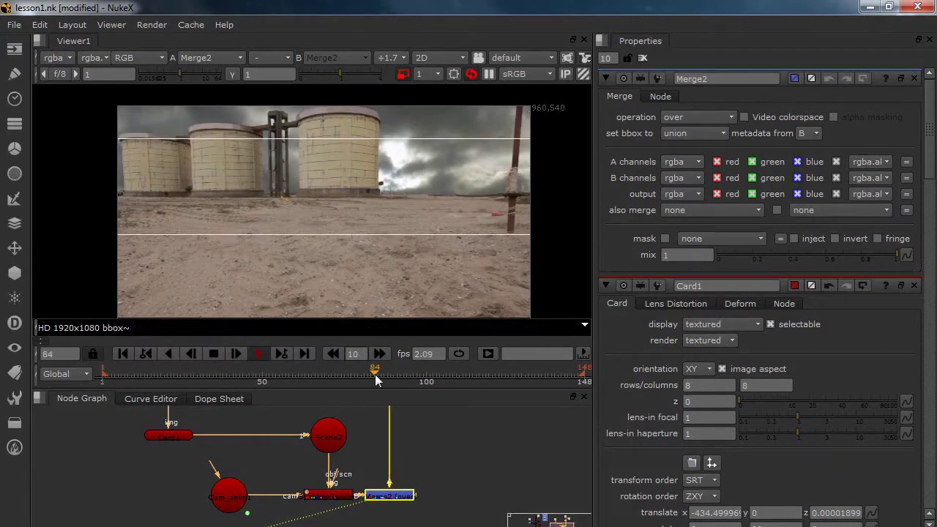
{"action": "left_click", "coordinate": [496, 376]}
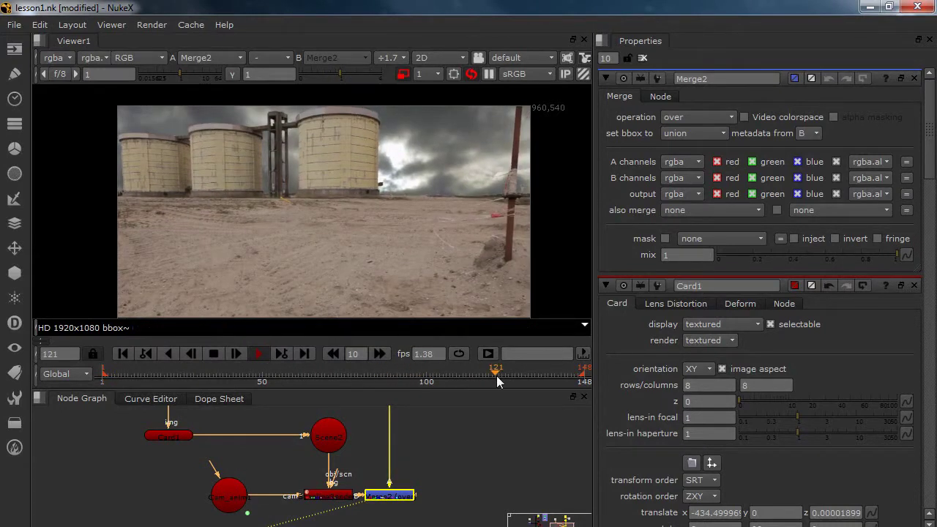
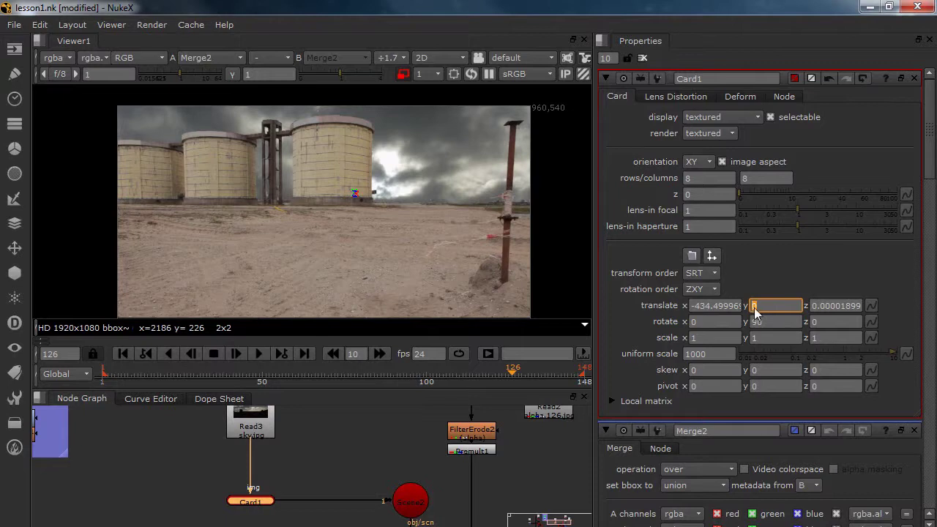
Step: Raise the sky card along Y to 112 while checking the composite at frame 126
{"action": "scroll", "coordinate": [761, 311], "scroll_direction": "up", "scroll_amount": 18}
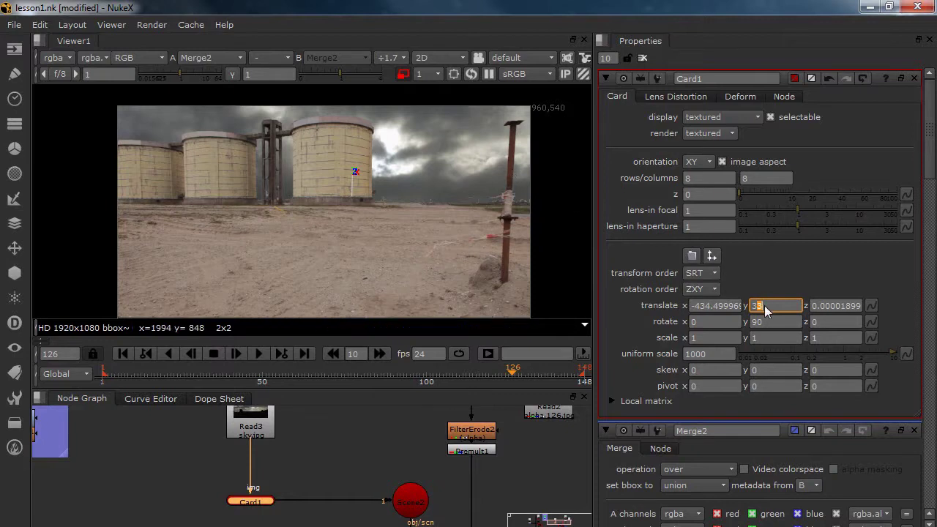
{"action": "scroll", "coordinate": [761, 310], "scroll_direction": "up", "scroll_amount": 20}
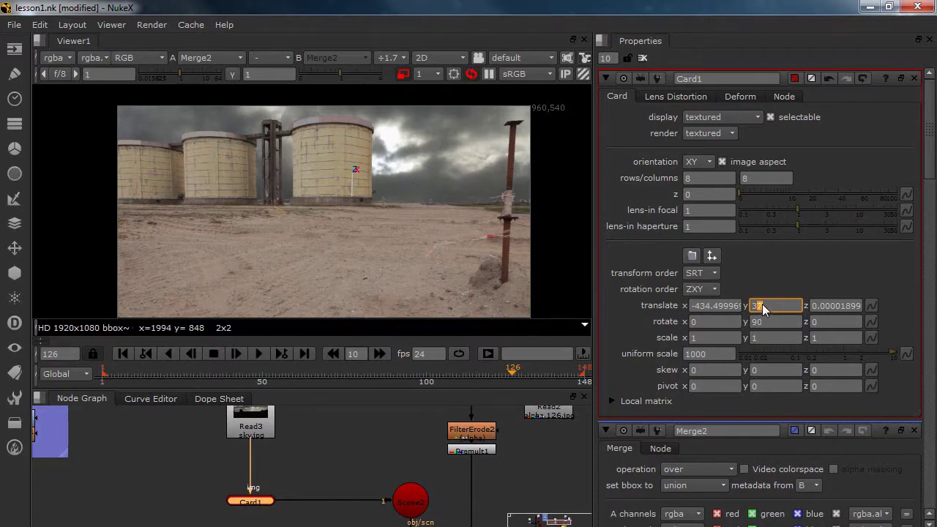
{"action": "left_click_drag", "start_coordinate": [768, 310], "coordinate": [773, 315], "text": "alt"}
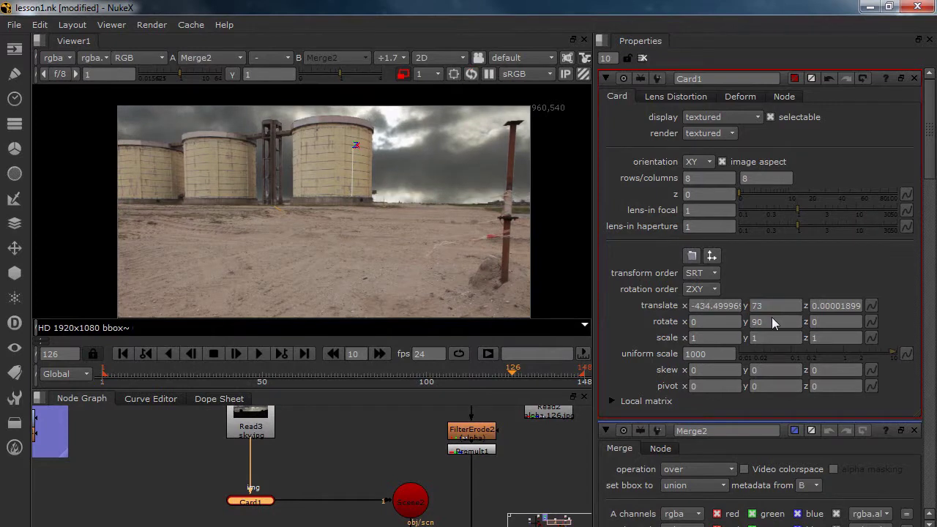
{"action": "left_click", "coordinate": [764, 308]}
{"action": "scroll", "coordinate": [763, 309], "scroll_direction": "up", "scroll_amount": 7}
{"action": "scroll", "coordinate": [763, 314], "scroll_direction": "up", "scroll_amount": 17}
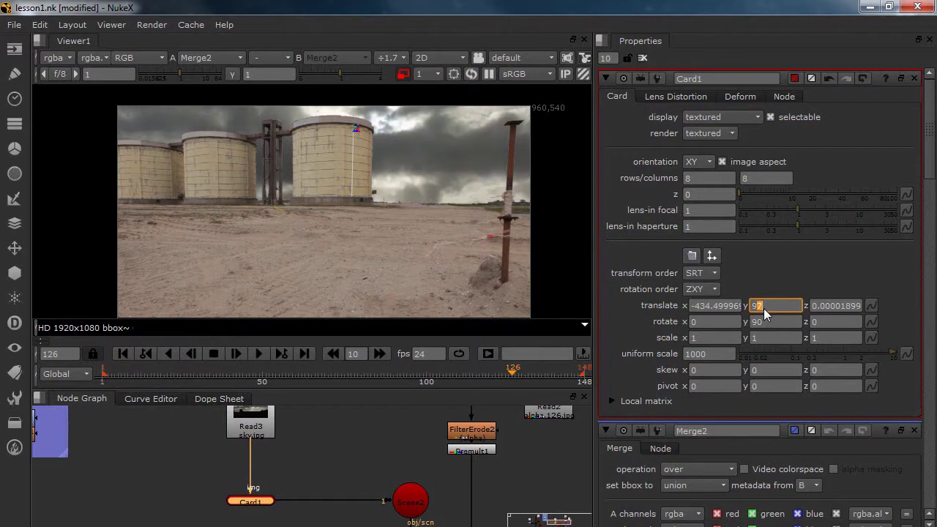
{"action": "type", "text": "110"}
{"action": "key", "text": "Return"}
{"action": "type", "text": "117"}
{"action": "key", "text": "Return"}
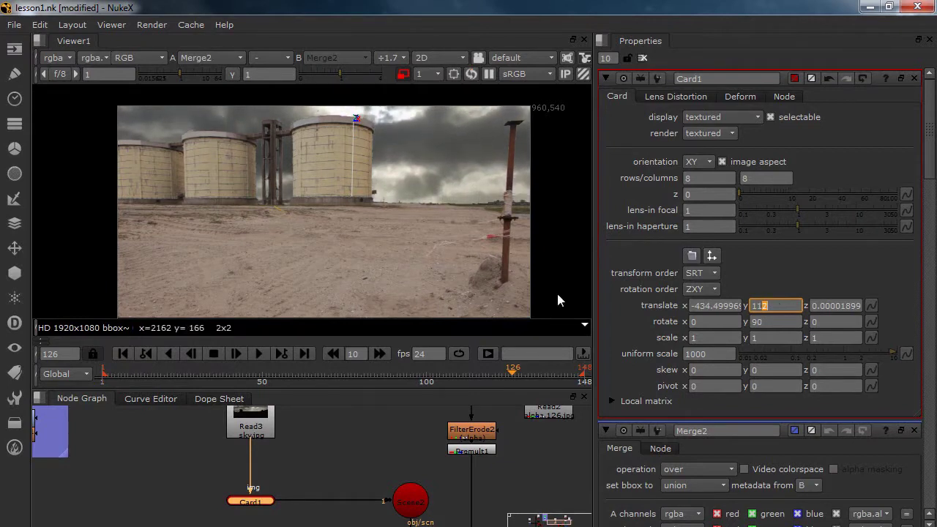
Step: Inspect the sky up close at frame 93 and insert a Denoise node between the sky image and its card
{"action": "scroll", "coordinate": [337, 190], "scroll_direction": "up", "scroll_amount": 6}
{"action": "middle_click_drag", "start_coordinate": [355, 293], "coordinate": [205, 205]}
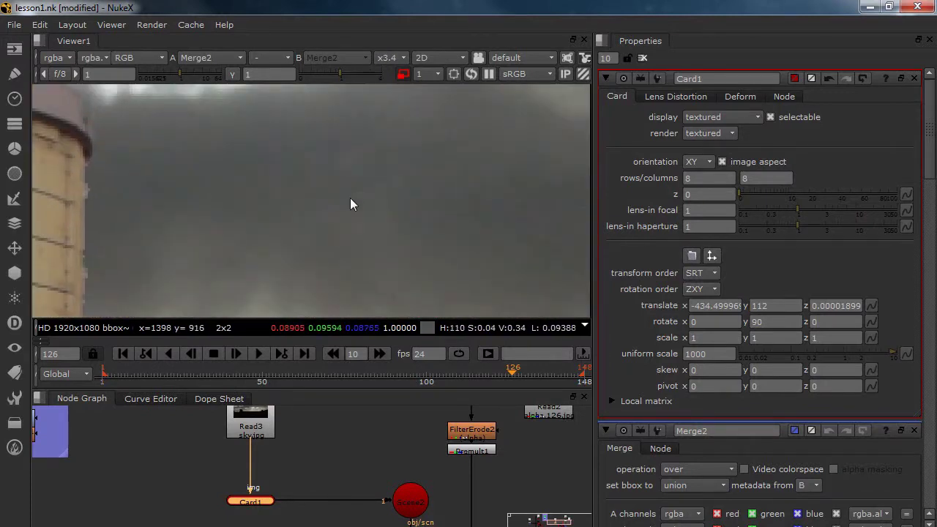
{"action": "left_click", "coordinate": [405, 371]}
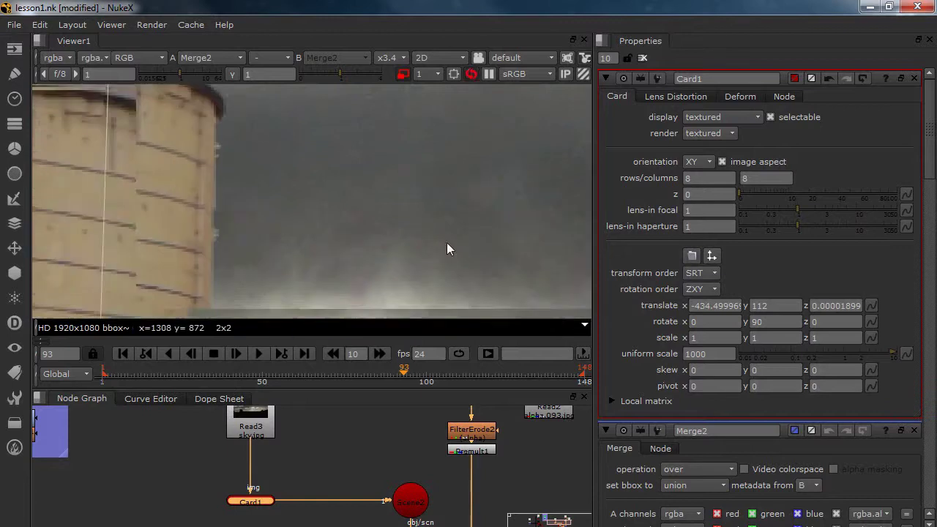
{"action": "scroll", "coordinate": [327, 217], "scroll_direction": "down", "scroll_amount": 4}
{"action": "middle_click_drag", "start_coordinate": [303, 413], "coordinate": [279, 428]}
{"action": "left_click", "coordinate": [279, 433]}
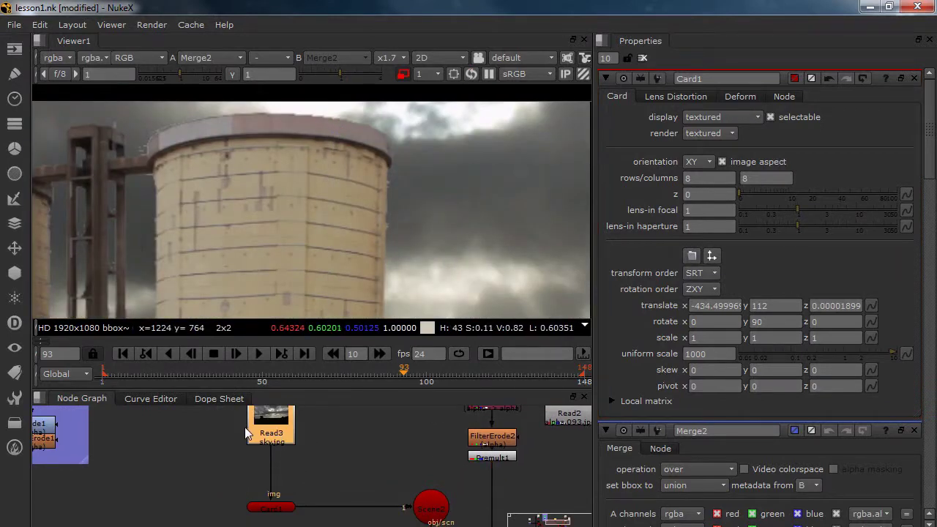
{"action": "key", "text": "Tab"}
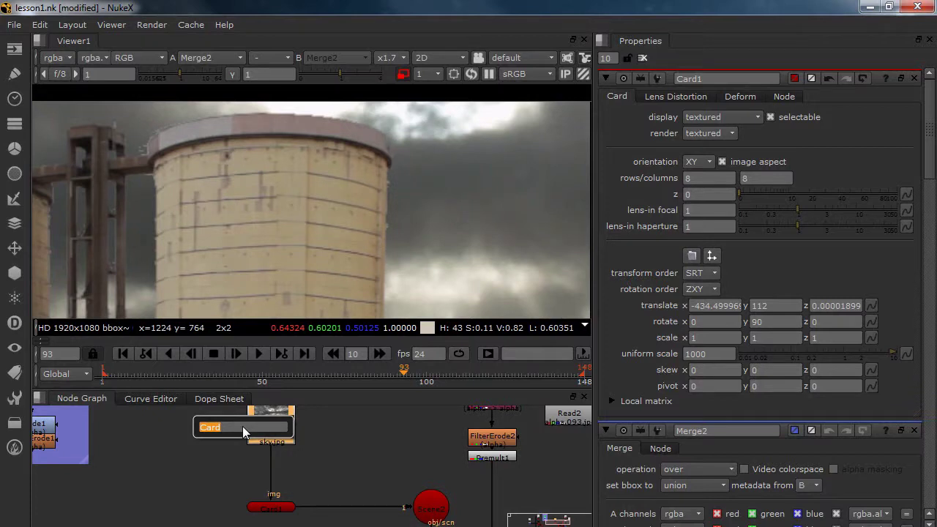
{"action": "type", "text": "de"}
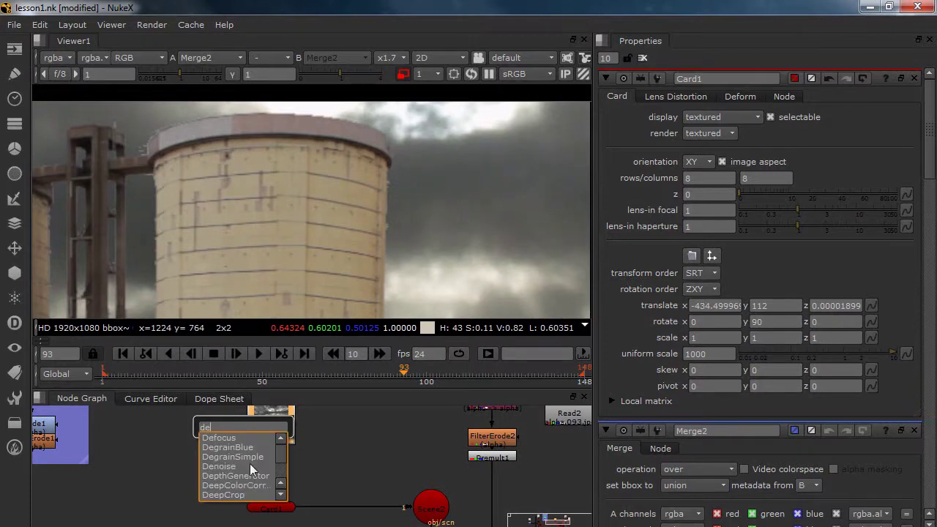
{"action": "left_click", "coordinate": [249, 466]}
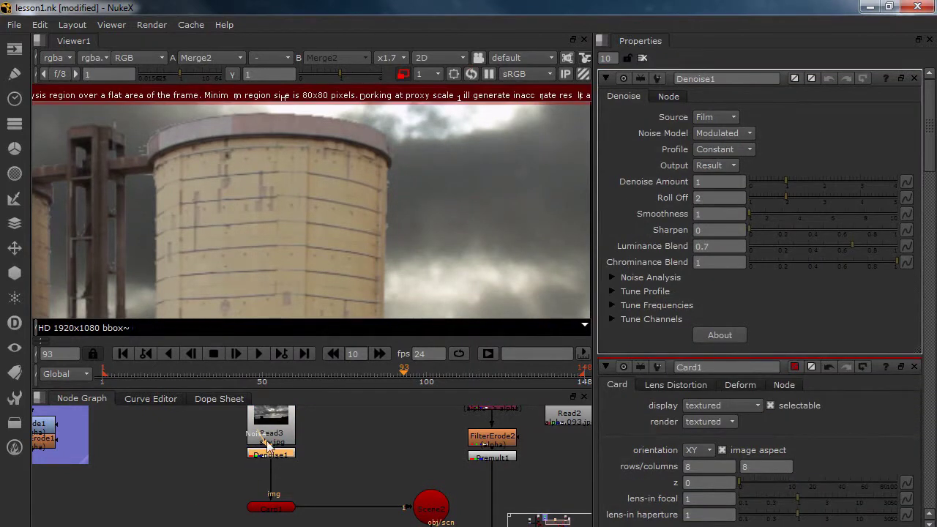
Step: Turn off proxy mode and inspect the sky behind the tanks at full resolution
{"action": "scroll", "coordinate": [222, 301], "scroll_direction": "down", "scroll_amount": 3}
{"action": "middle_click_drag", "start_coordinate": [158, 285], "coordinate": [121, 231]}
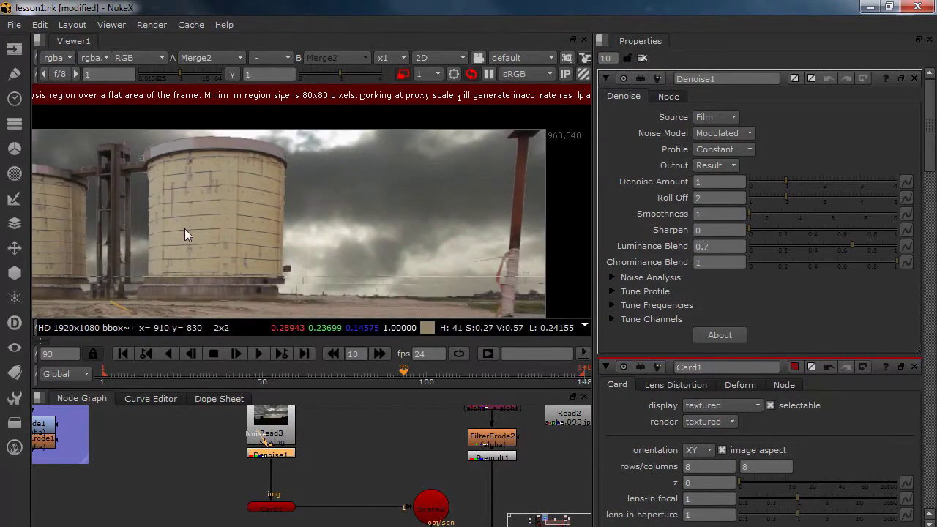
{"action": "scroll", "coordinate": [198, 230], "scroll_direction": "down", "scroll_amount": 3}
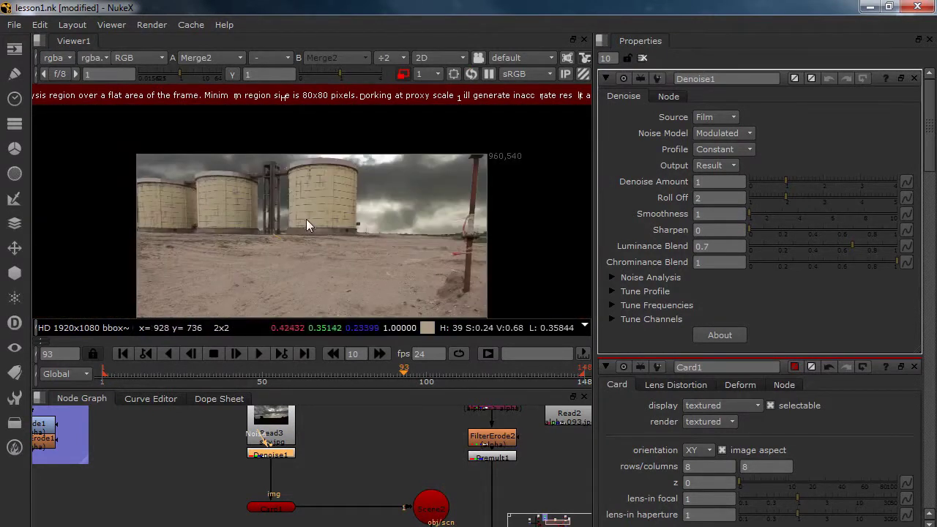
{"action": "middle_click_drag", "start_coordinate": [294, 222], "coordinate": [275, 215]}
{"action": "scroll", "coordinate": [366, 155], "scroll_direction": "up", "scroll_amount": 2}
{"action": "left_click", "coordinate": [403, 73]}
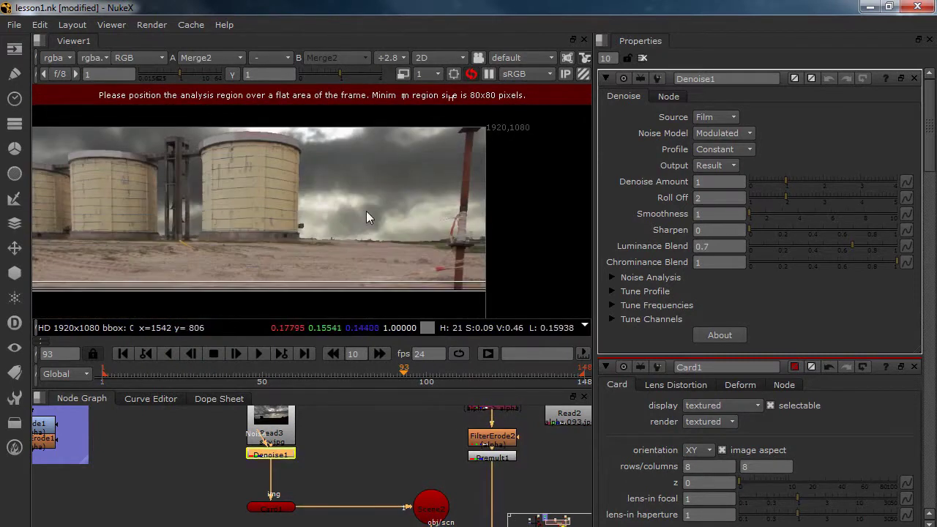
{"action": "scroll", "coordinate": [447, 181], "scroll_direction": "up", "scroll_amount": 6}
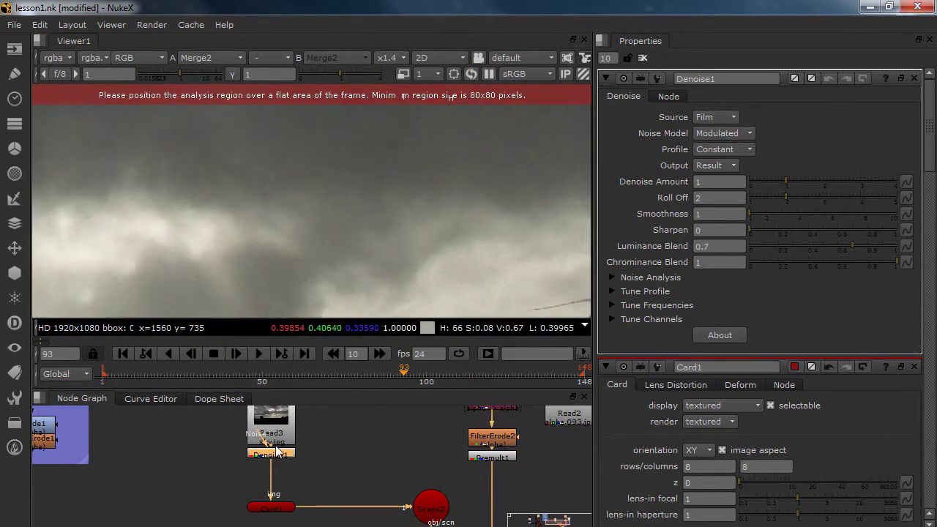
{"action": "scroll", "coordinate": [347, 186], "scroll_direction": "down", "scroll_amount": 6}
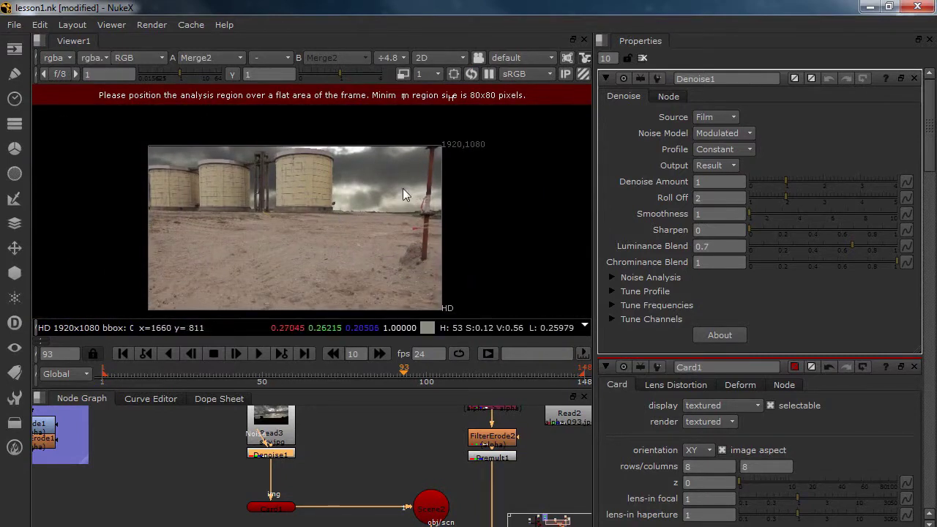
{"action": "middle_click_drag", "start_coordinate": [363, 172], "coordinate": [362, 181]}
{"action": "scroll", "coordinate": [361, 183], "scroll_direction": "up", "scroll_amount": 6}
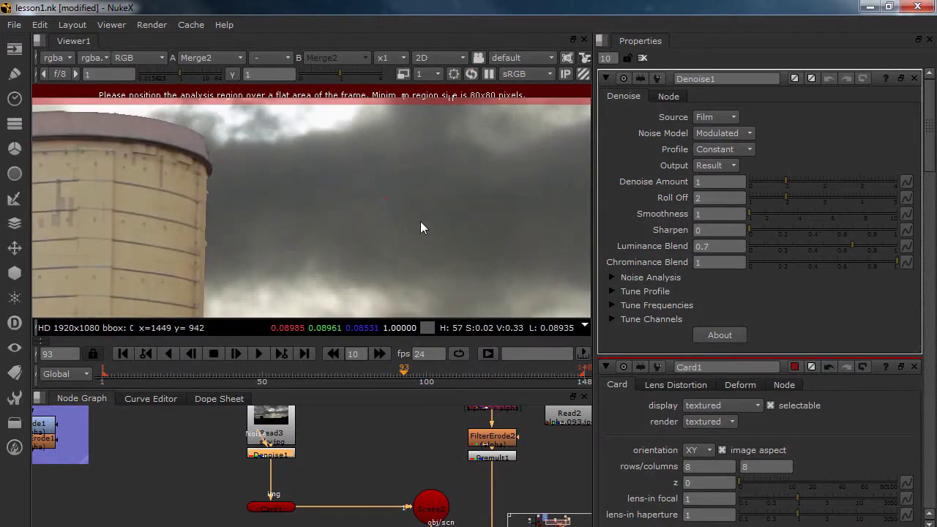
Step: Close all open node properties and reopen only the Denoise node's settings with the whole frame in view
{"action": "left_click", "coordinate": [642, 58]}
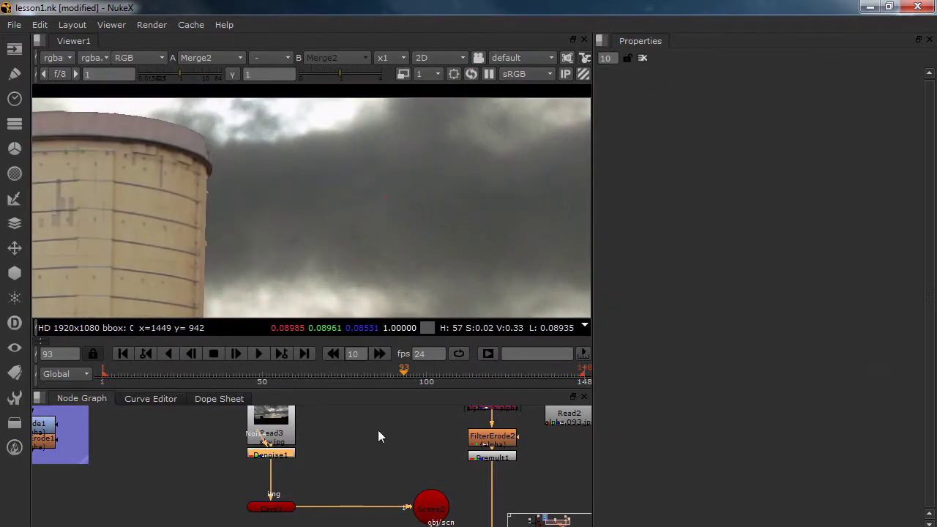
{"action": "double_click", "coordinate": [271, 454]}
{"action": "scroll", "coordinate": [352, 215], "scroll_direction": "down", "scroll_amount": 6}
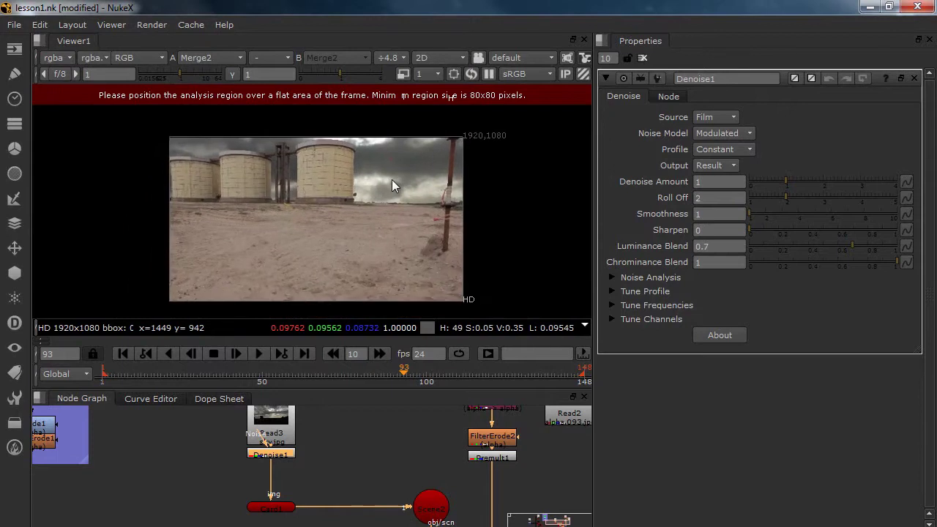
Step: Move the Viewer node next to Merge2 and display the Merge2 composite
{"action": "scroll", "coordinate": [393, 177], "scroll_direction": "up", "scroll_amount": 2}
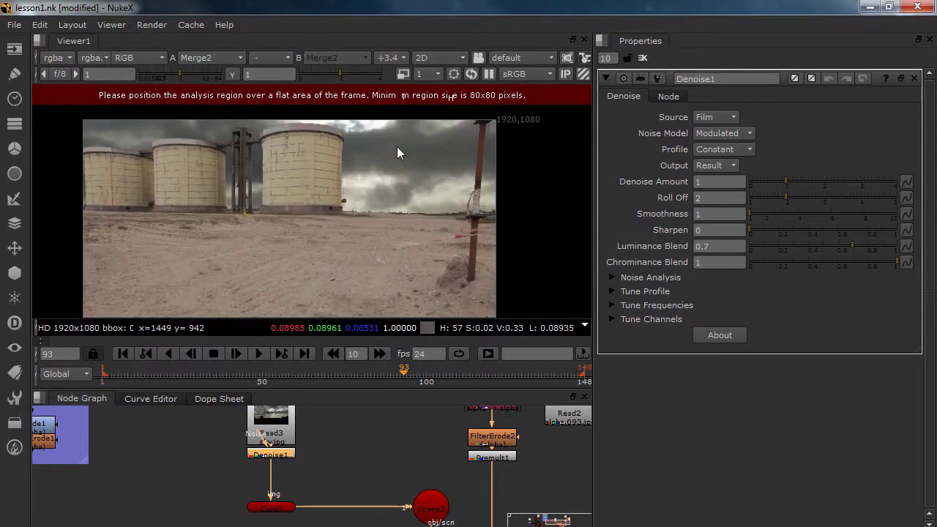
{"action": "scroll", "coordinate": [450, 470], "scroll_direction": "down", "scroll_amount": 6}
{"action": "middle_click_drag", "start_coordinate": [450, 470], "coordinate": [418, 455]}
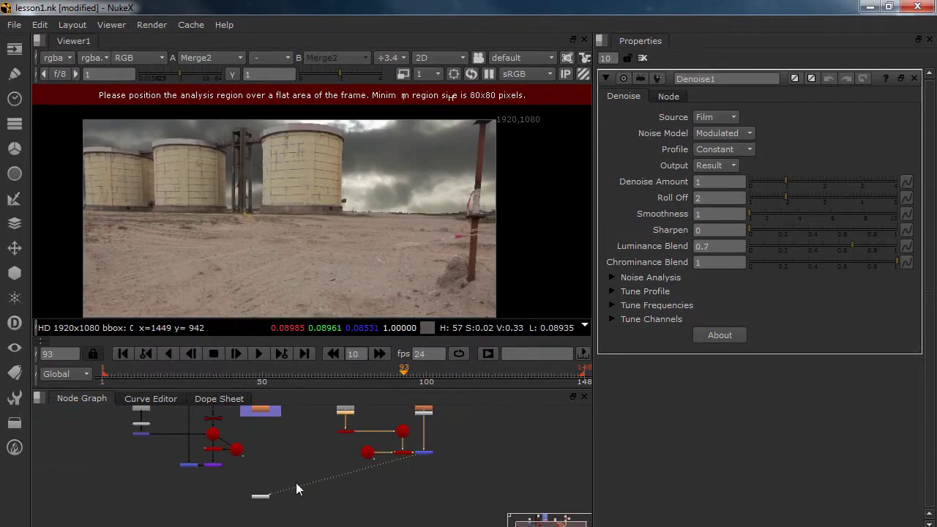
{"action": "scroll", "coordinate": [296, 479], "scroll_direction": "up", "scroll_amount": 2}
{"action": "left_click", "coordinate": [239, 504]}
{"action": "left_click_drag", "start_coordinate": [240, 505], "coordinate": [471, 444]}
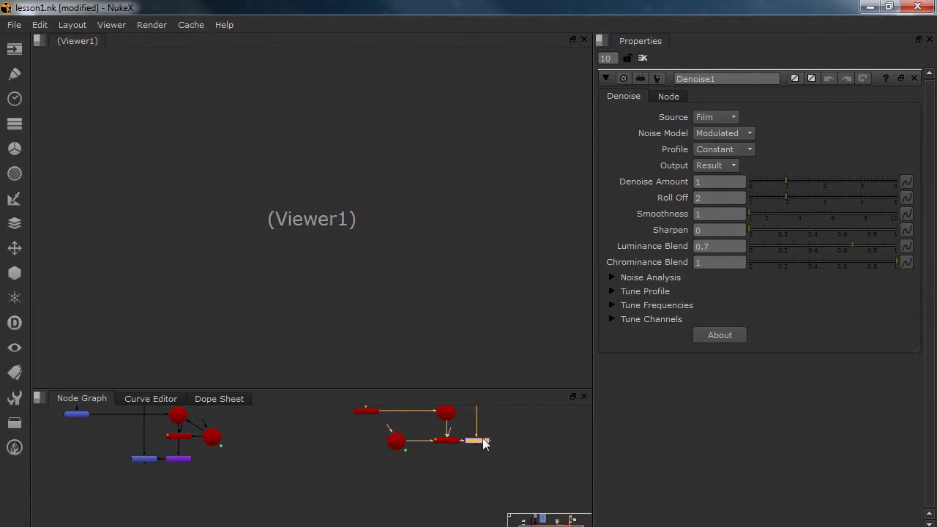
{"action": "key", "text": "1"}
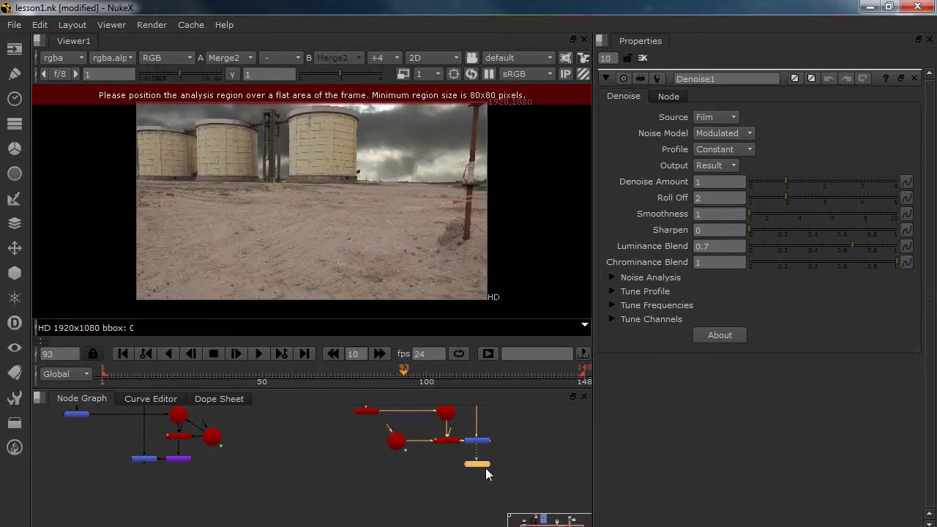
{"action": "scroll", "coordinate": [370, 195], "scroll_direction": "up", "scroll_amount": 3}
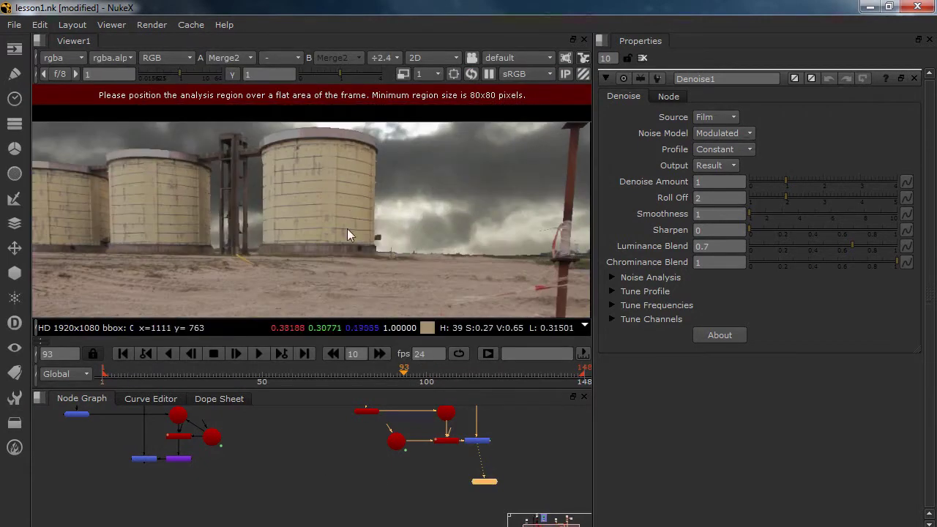
Step: Move the sky.jpg Read node up to leave space above the Denoise node
{"action": "scroll", "coordinate": [397, 468], "scroll_direction": "up", "scroll_amount": 3}
{"action": "left_click", "coordinate": [373, 489]}
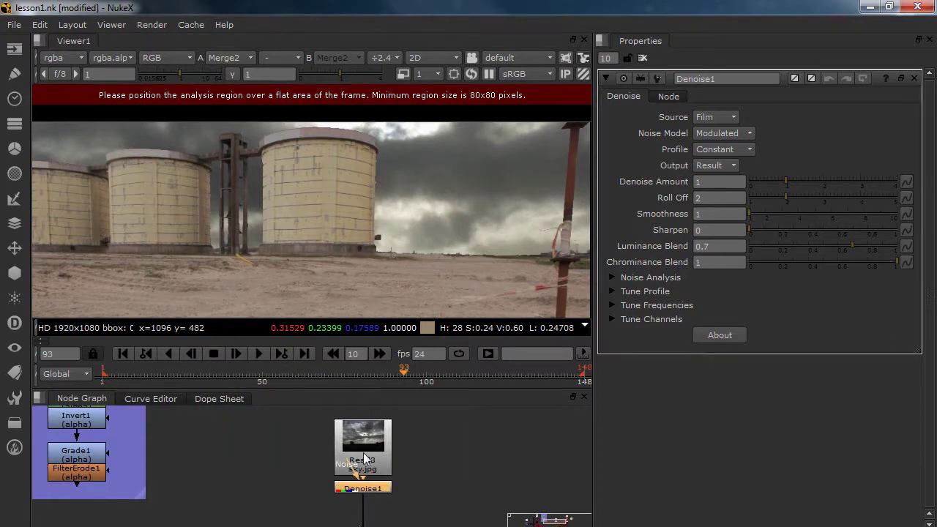
{"action": "left_click_drag", "start_coordinate": [366, 457], "coordinate": [364, 427]}
{"action": "left_click_drag", "start_coordinate": [385, 459], "coordinate": [365, 433]}
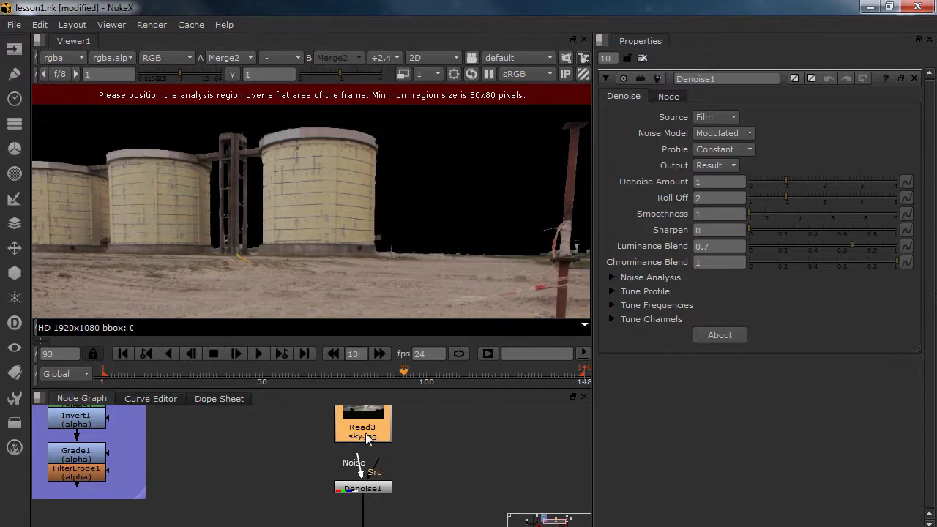
Step: Check the composite's sky and set the Denoise Amount to 4
{"action": "middle_click_drag", "start_coordinate": [355, 267], "coordinate": [396, 207]}
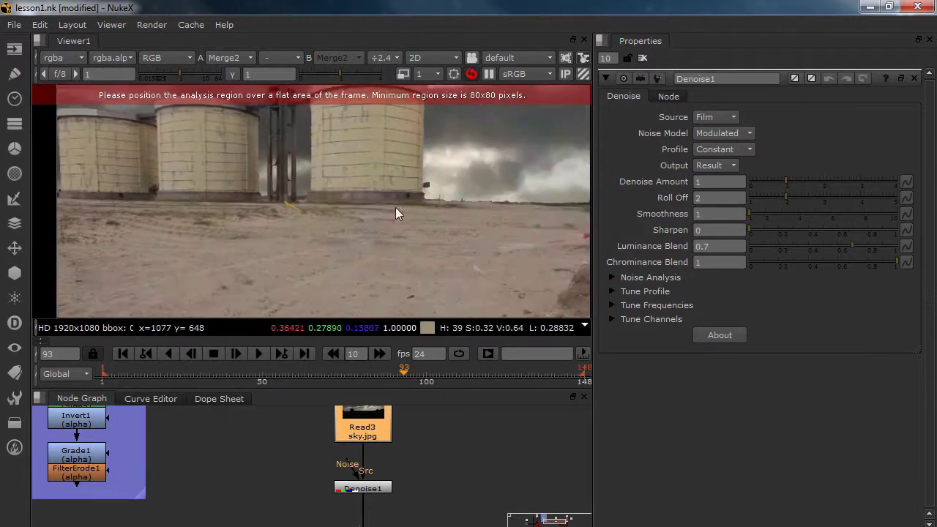
{"action": "scroll", "coordinate": [394, 213], "scroll_direction": "down", "scroll_amount": 3}
{"action": "scroll", "coordinate": [432, 193], "scroll_direction": "up", "scroll_amount": 2}
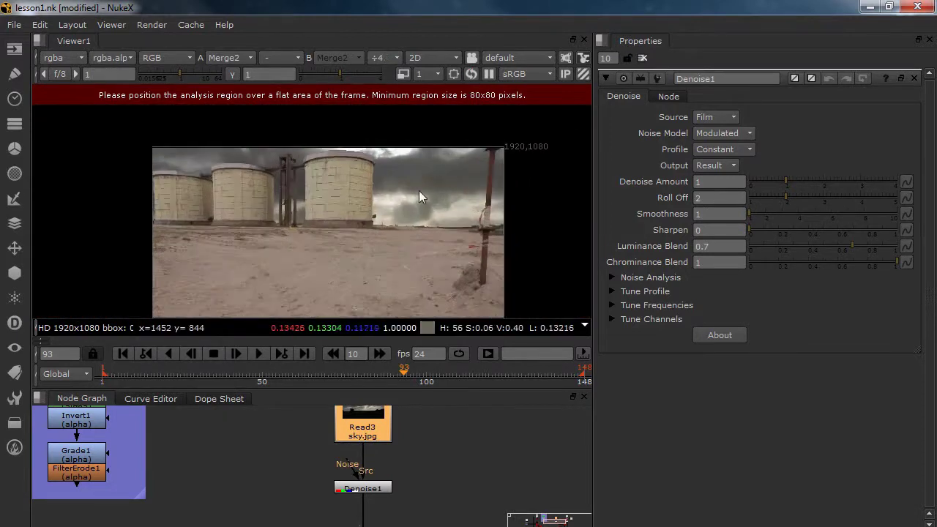
{"action": "left_click_drag", "start_coordinate": [786, 181], "coordinate": [933, 186]}
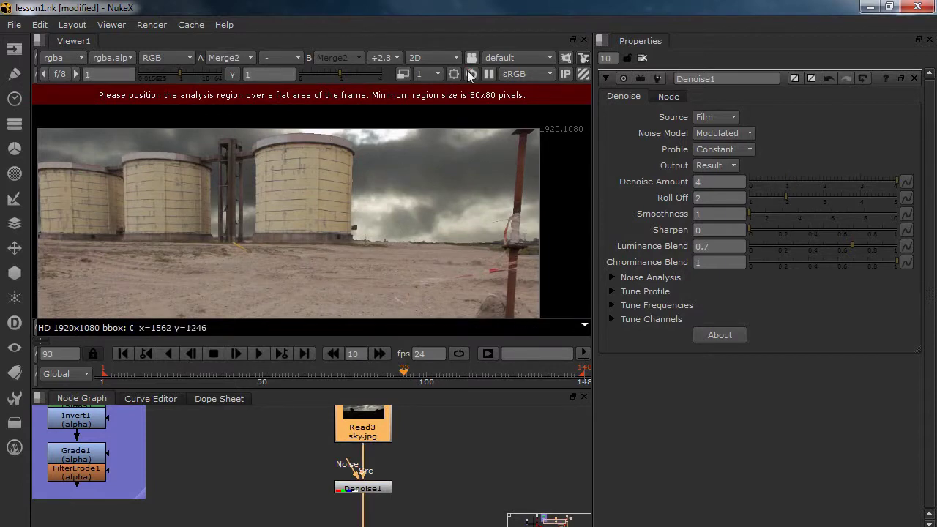
Step: Move the Denoise node closer to the sky image, disable it, and inspect the composite's sky up close
{"action": "left_click_drag", "start_coordinate": [377, 489], "coordinate": [373, 461]}
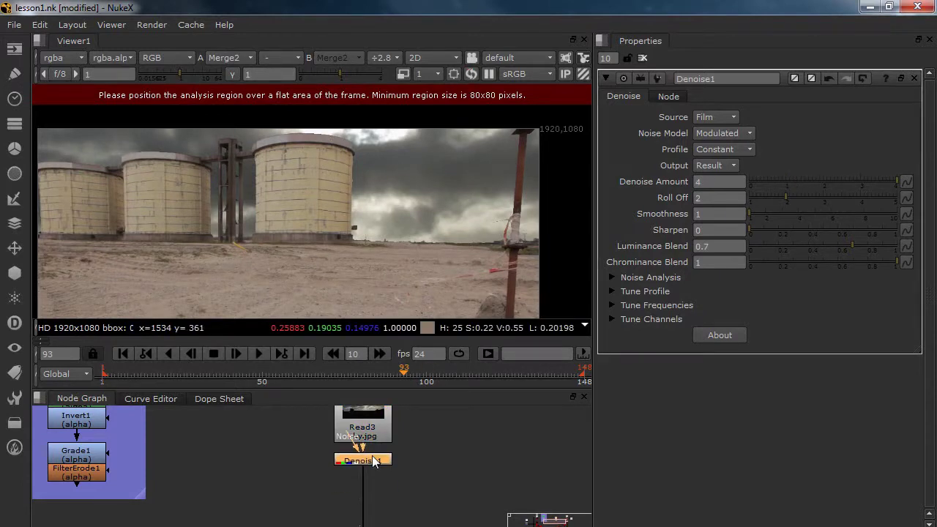
{"action": "key", "text": "d"}
{"action": "middle_click_drag", "start_coordinate": [440, 234], "coordinate": [367, 224]}
{"action": "left_click", "coordinate": [427, 446]}
{"action": "scroll", "coordinate": [343, 196], "scroll_direction": "down", "scroll_amount": 2}
{"action": "scroll", "coordinate": [412, 165], "scroll_direction": "up", "scroll_amount": 3}
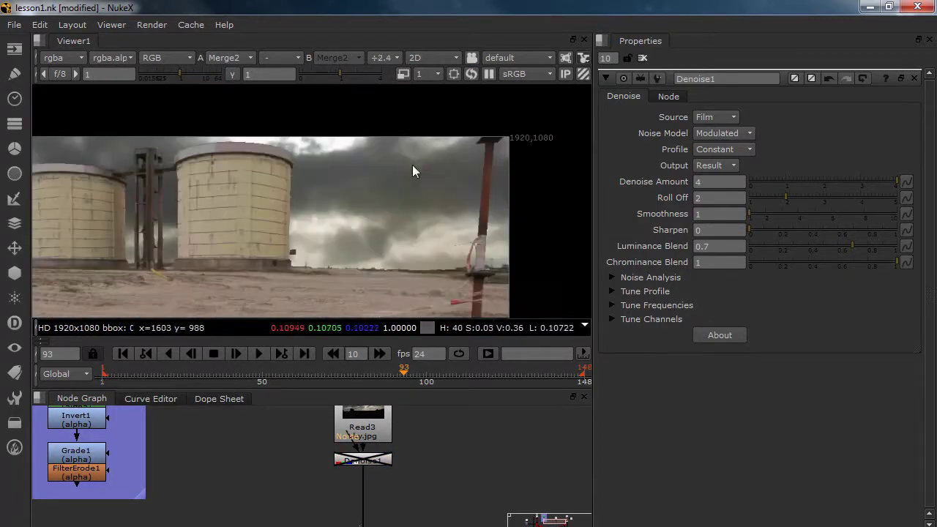
{"action": "scroll", "coordinate": [441, 191], "scroll_direction": "up", "scroll_amount": 3}
Step: Insert a Grade node between the sky image and the Denoise node, with gamma set to 1.5
{"action": "middle_click_drag", "start_coordinate": [380, 426], "coordinate": [378, 421]}
{"action": "left_click_drag", "start_coordinate": [378, 420], "coordinate": [377, 397]}
{"action": "scroll", "coordinate": [369, 458], "scroll_direction": "down", "scroll_amount": 3}
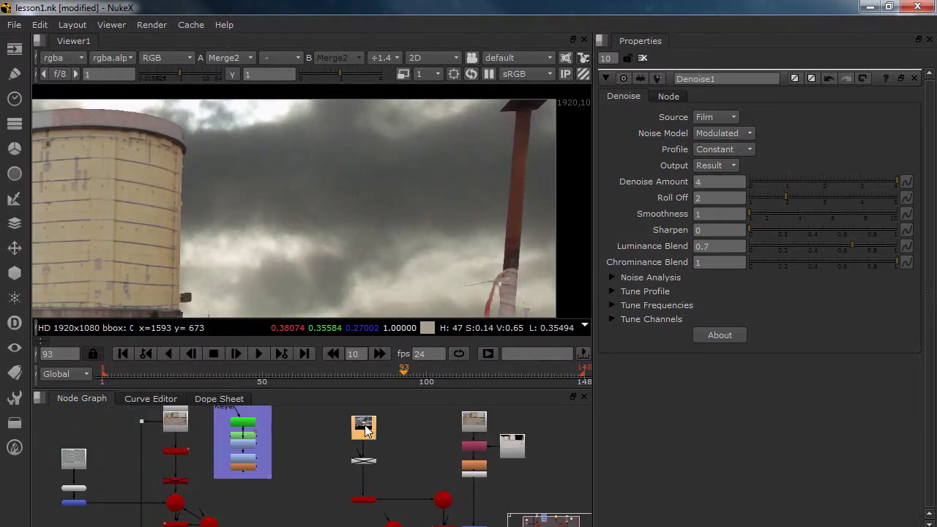
{"action": "key", "text": "g"}
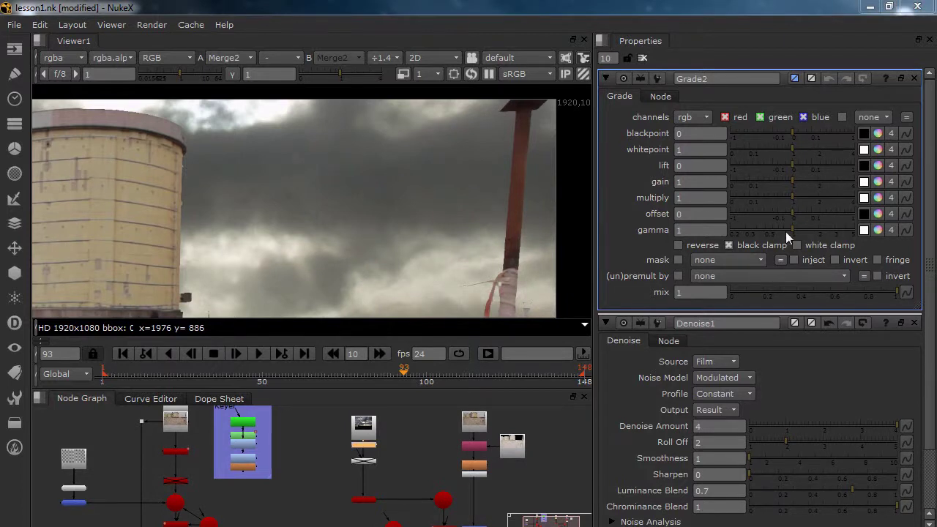
{"action": "left_click", "coordinate": [720, 230]}
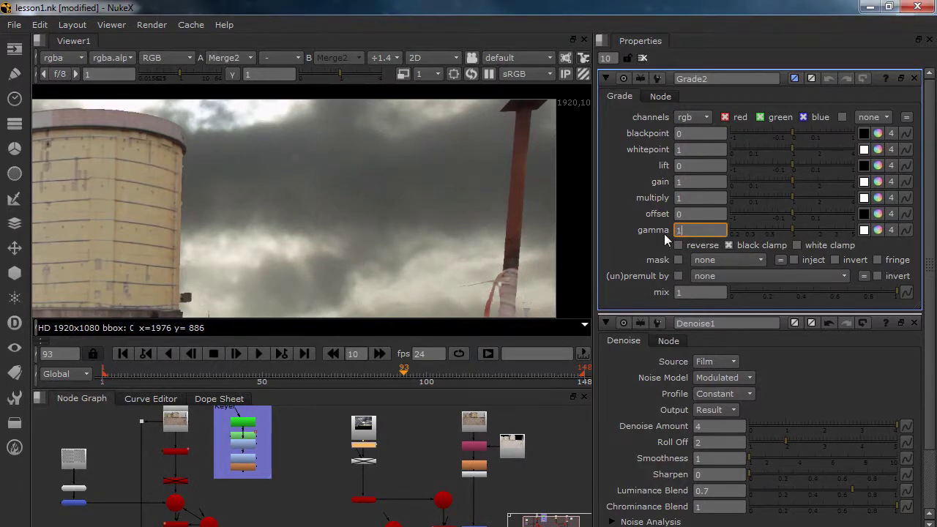
{"action": "type", "text": ".5"}
{"action": "key", "text": "Return"}
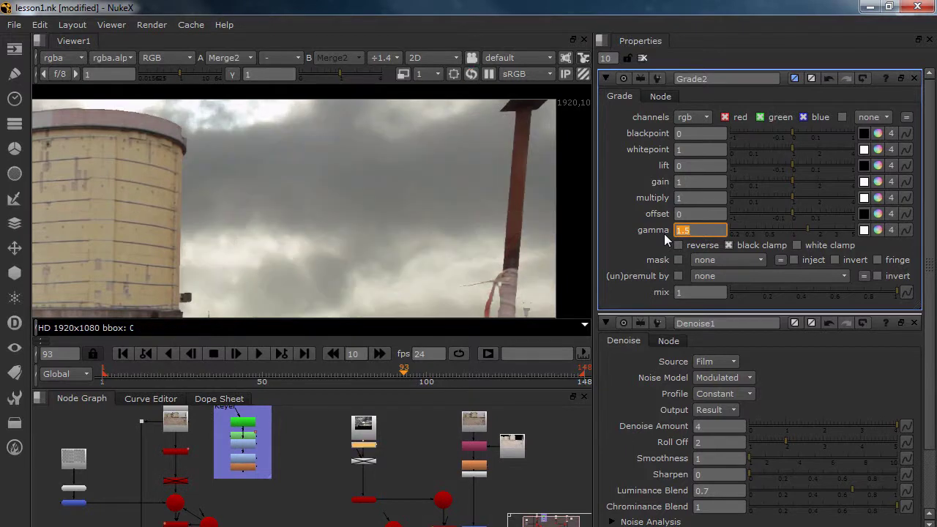
{"action": "scroll", "coordinate": [241, 229], "scroll_direction": "down", "scroll_amount": 3}
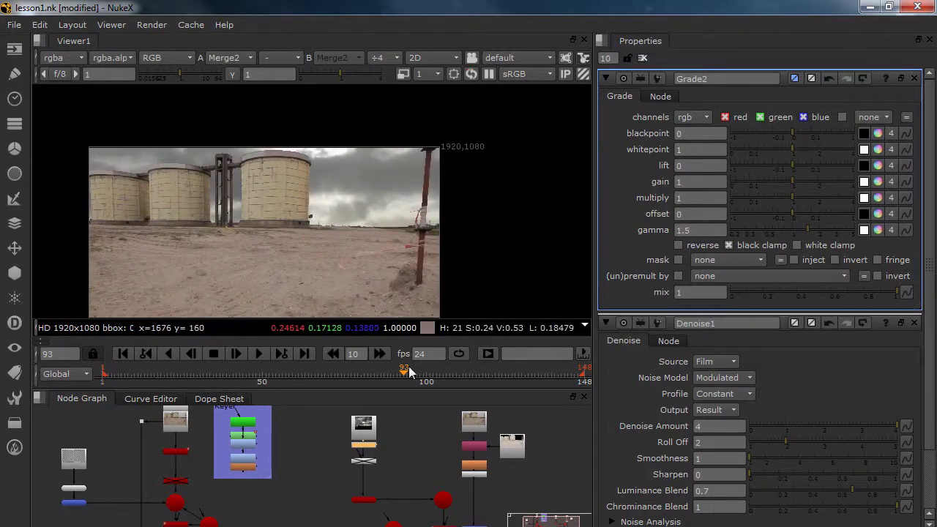
Step: Display the original footage and move the Denoise analysis region off the tank onto the flat sky beside it
{"action": "middle_click_drag", "start_coordinate": [437, 429], "coordinate": [404, 434]}
{"action": "scroll", "coordinate": [452, 426], "scroll_direction": "up", "scroll_amount": 2}
{"action": "left_click", "coordinate": [447, 424]}
{"action": "key", "text": "1"}
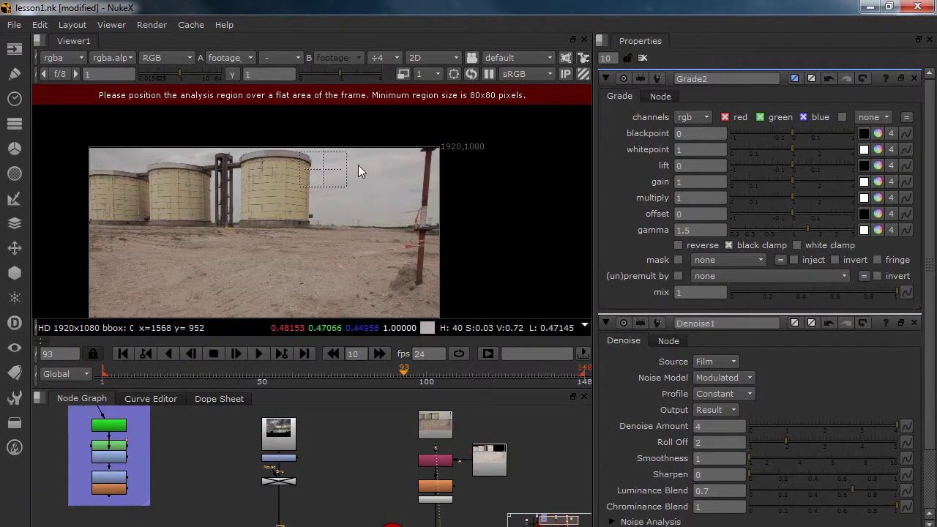
{"action": "scroll", "coordinate": [358, 179], "scroll_direction": "up", "scroll_amount": 2}
{"action": "scroll", "coordinate": [313, 177], "scroll_direction": "up", "scroll_amount": 2}
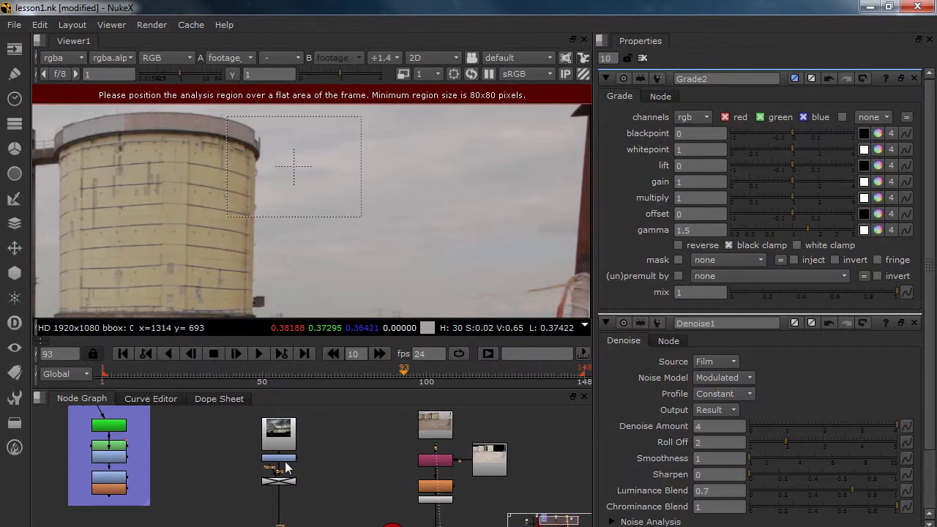
{"action": "left_click_drag", "start_coordinate": [292, 168], "coordinate": [341, 171]}
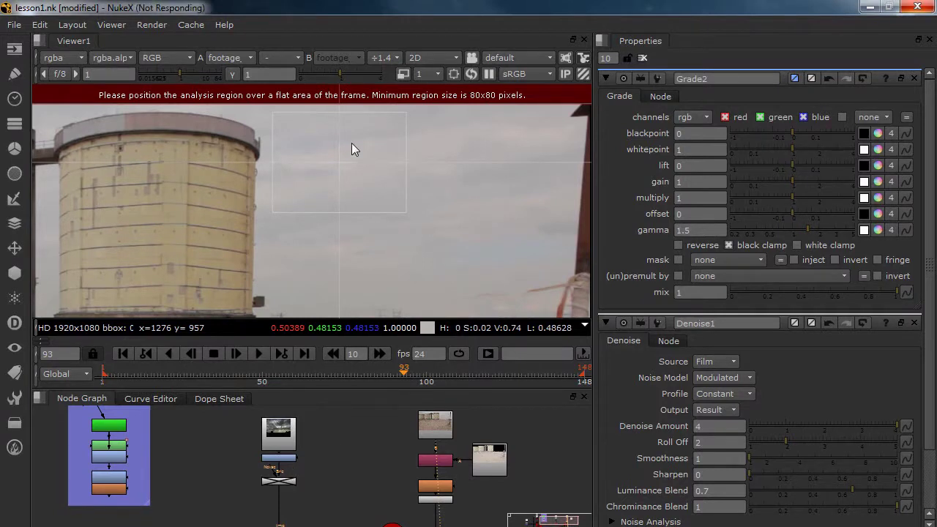
Step: Display the enabled Denoise node's output and inspect the clouds up close
{"action": "left_click", "coordinate": [299, 467]}
{"action": "key", "text": "1"}
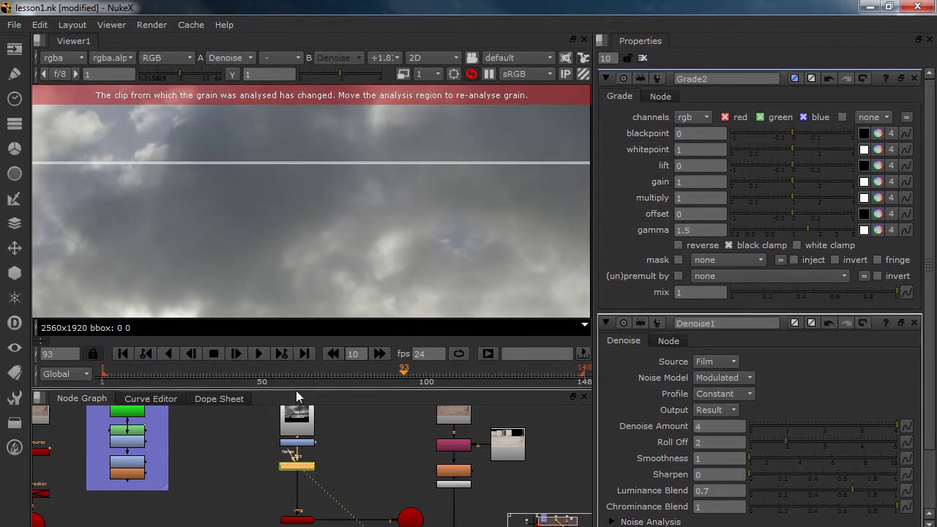
{"action": "scroll", "coordinate": [295, 185], "scroll_direction": "up", "scroll_amount": 6}
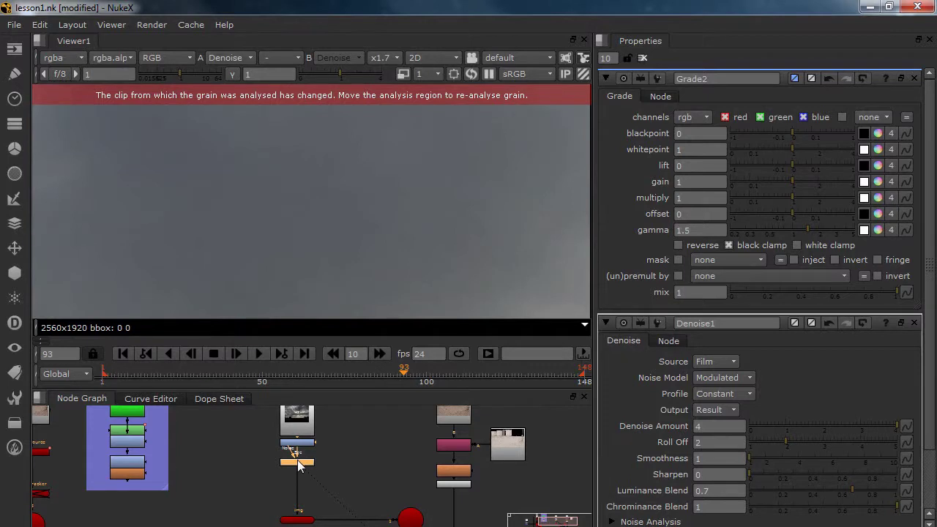
Step: Close all open node properties and disable the Denoise node again
{"action": "left_click", "coordinate": [643, 59]}
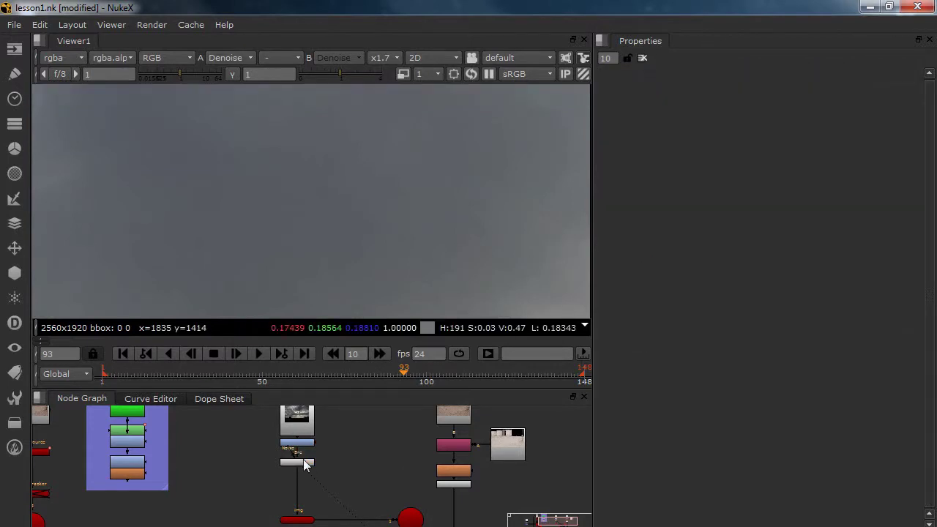
{"action": "key", "text": "d"}
{"action": "scroll", "coordinate": [417, 264], "scroll_direction": "down", "scroll_amount": 3}
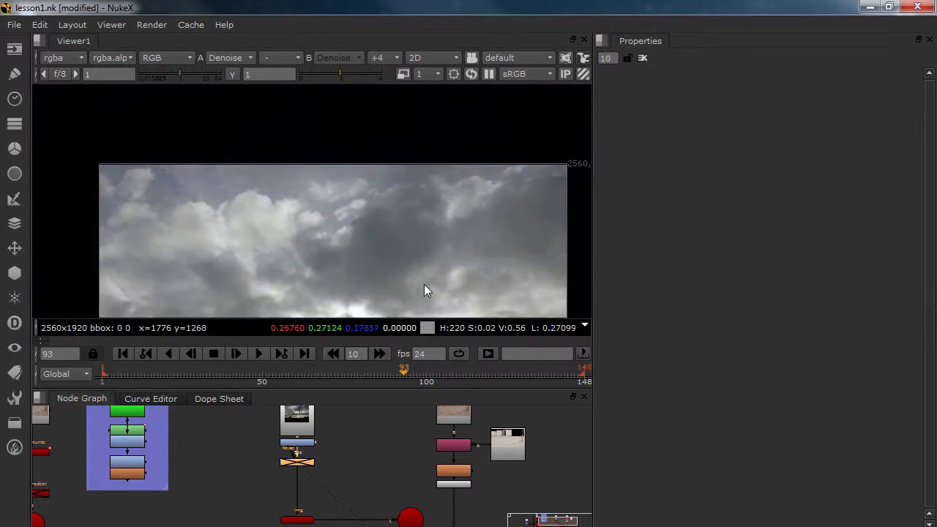
{"action": "scroll", "coordinate": [443, 192], "scroll_direction": "down", "scroll_amount": 2}
Step: Display the Merge2 composite and compare its sky with the original set-extension footage
{"action": "middle_click_drag", "start_coordinate": [439, 514], "coordinate": [412, 471]}
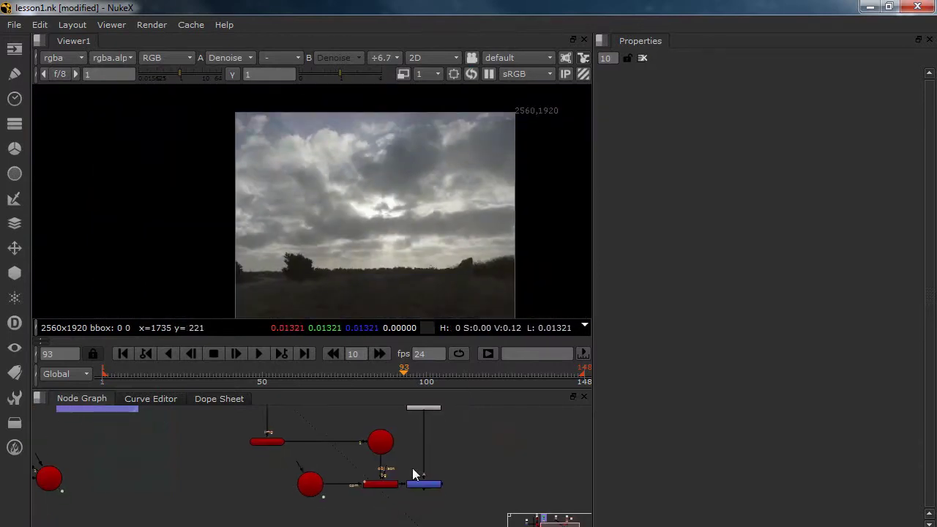
{"action": "key", "text": "1"}
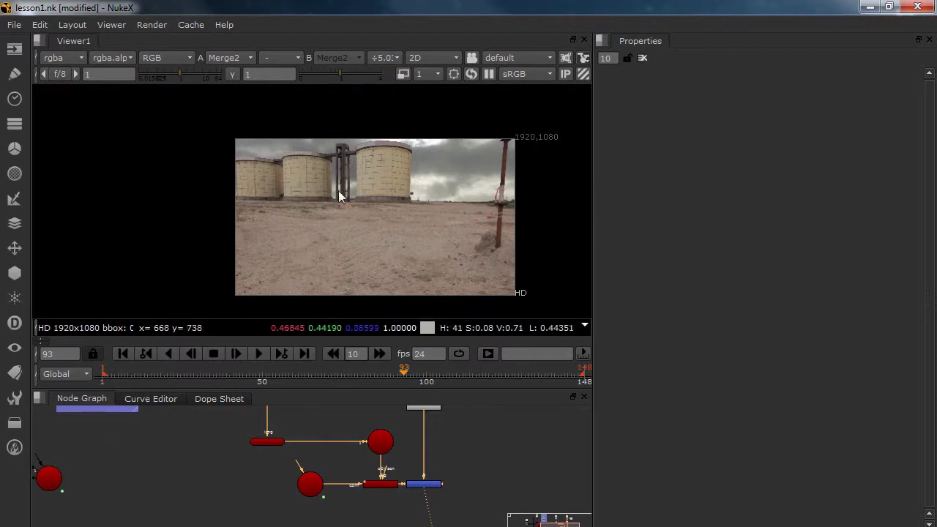
{"action": "scroll", "coordinate": [352, 205], "scroll_direction": "up", "scroll_amount": 3}
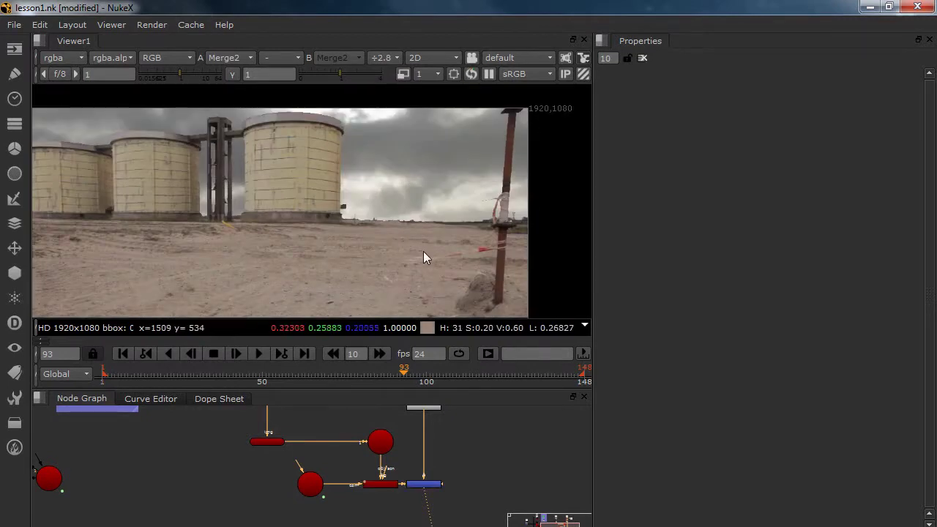
{"action": "middle_click_drag", "start_coordinate": [431, 256], "coordinate": [456, 246]}
{"action": "middle_click_drag", "start_coordinate": [299, 447], "coordinate": [259, 526]}
{"action": "left_click", "coordinate": [375, 432]}
{"action": "key", "text": "1"}
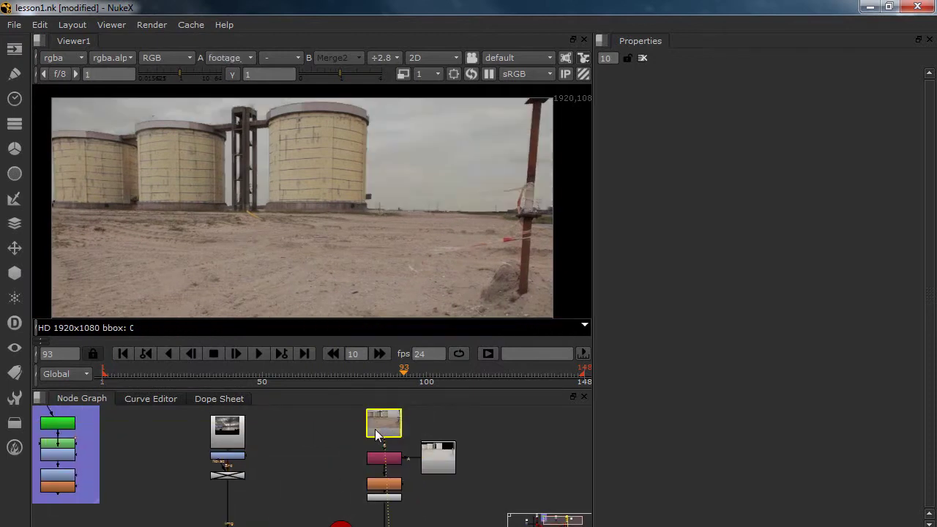
{"action": "middle_click_drag", "start_coordinate": [358, 469], "coordinate": [361, 396]}
{"action": "left_click", "coordinate": [379, 496]}
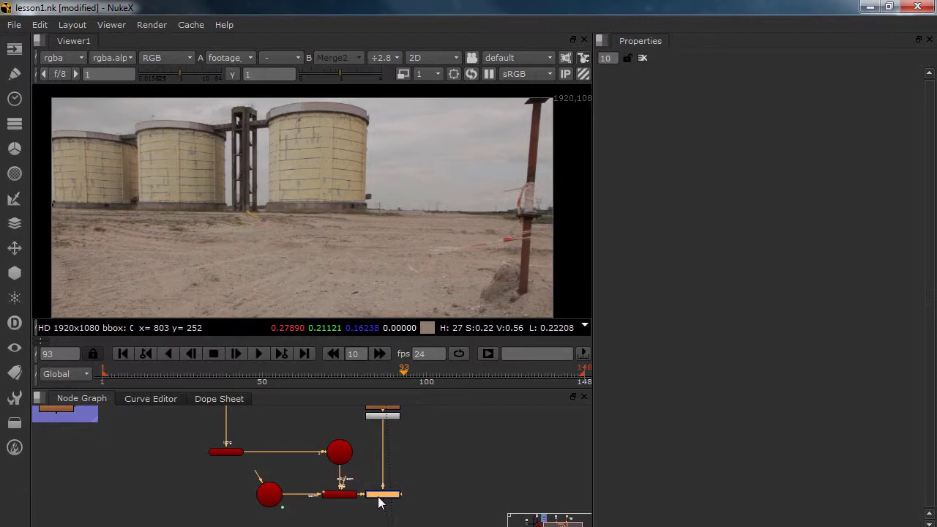
{"action": "key", "text": "1"}
{"action": "scroll", "coordinate": [310, 451], "scroll_direction": "down", "scroll_amount": 3}
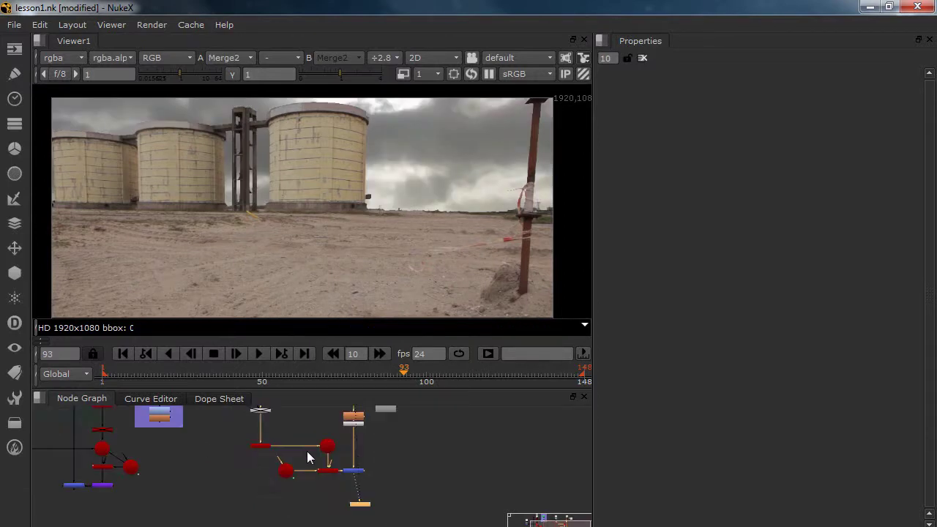
Step: Display Scene2 in 3D and examine the sky card's placement relative to the grid
{"action": "scroll", "coordinate": [314, 464], "scroll_direction": "up", "scroll_amount": 4}
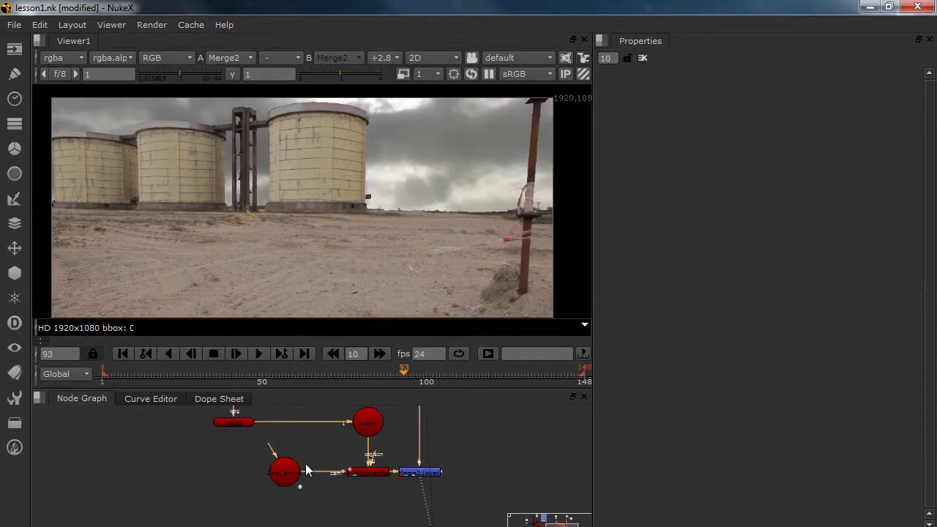
{"action": "left_click", "coordinate": [369, 424]}
{"action": "key", "text": "1"}
{"action": "scroll", "coordinate": [360, 206], "scroll_direction": "down", "scroll_amount": 8}
{"action": "left_click_drag", "start_coordinate": [369, 232], "coordinate": [346, 279], "text": "ctrl"}
{"action": "scroll", "coordinate": [255, 236], "scroll_direction": "down", "scroll_amount": 15}
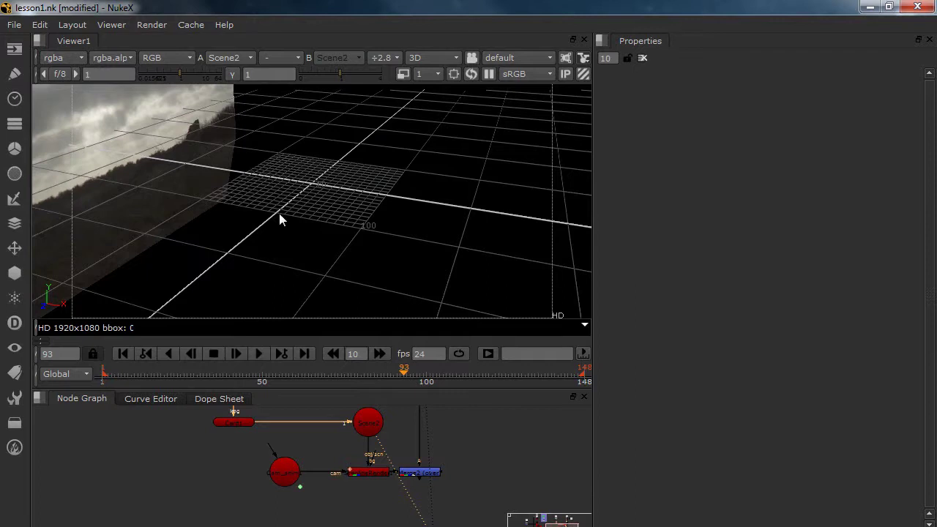
Step: Insert a Transform node between the sky image and the Grade node
{"action": "middle_click_drag", "start_coordinate": [307, 447], "coordinate": [376, 526]}
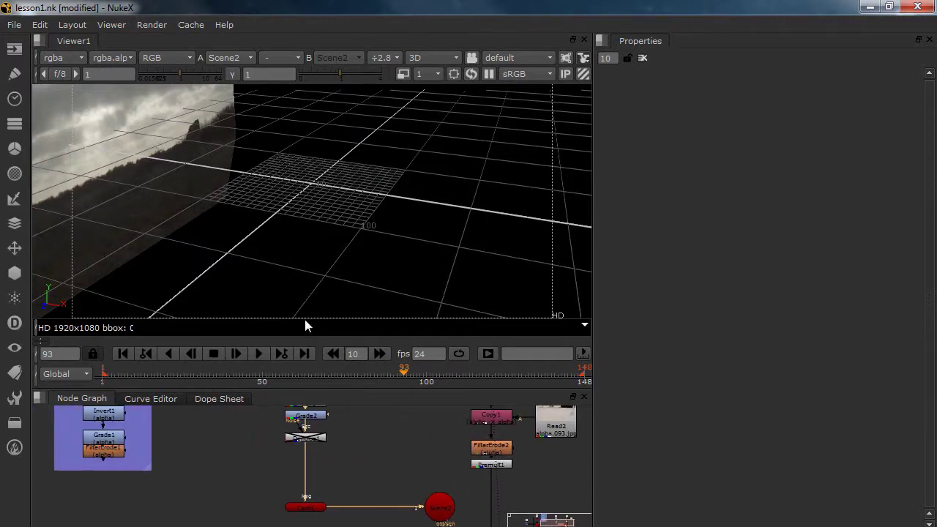
{"action": "middle_click_drag", "start_coordinate": [337, 441], "coordinate": [327, 449]}
{"action": "left_click_drag", "start_coordinate": [203, 162], "coordinate": [324, 213], "text": "ctrl"}
{"action": "mouse_move", "coordinate": [311, 422]}
{"action": "left_mouse_down"}
{"action": "mouse_move", "coordinate": [313, 402]}
{"action": "mouse_move", "coordinate": [311, 432]}
{"action": "left_mouse_up"}
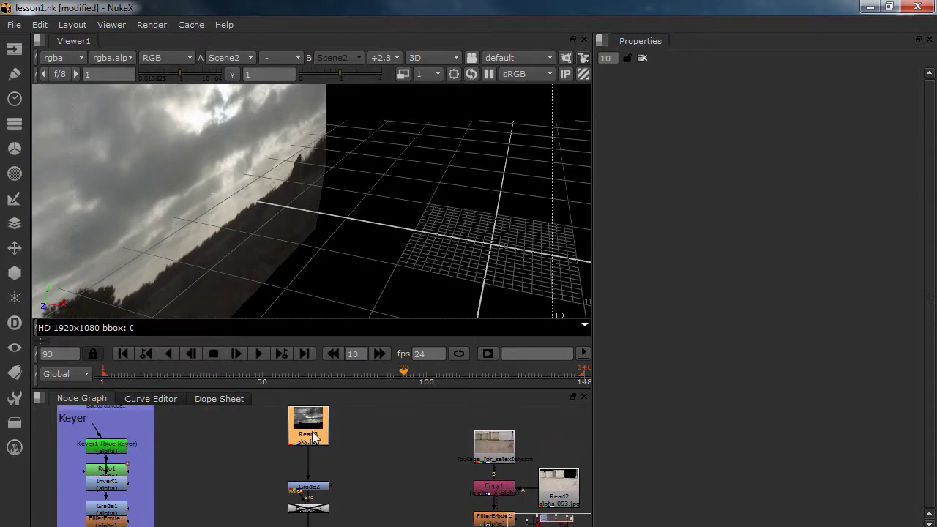
{"action": "key", "text": "t"}
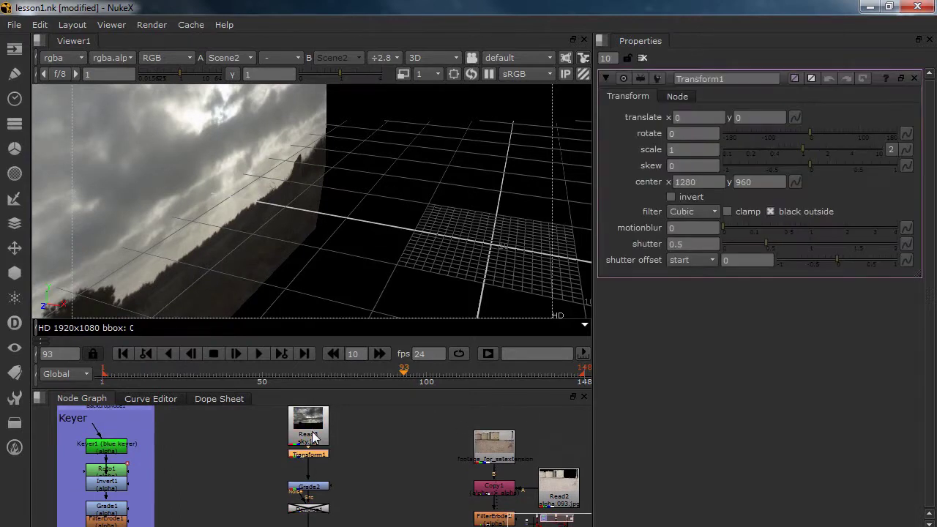
Step: Display the sky's Transform1 output and move its pivot down to the horizon, to about x 1284, y 464
{"action": "key", "text": "1"}
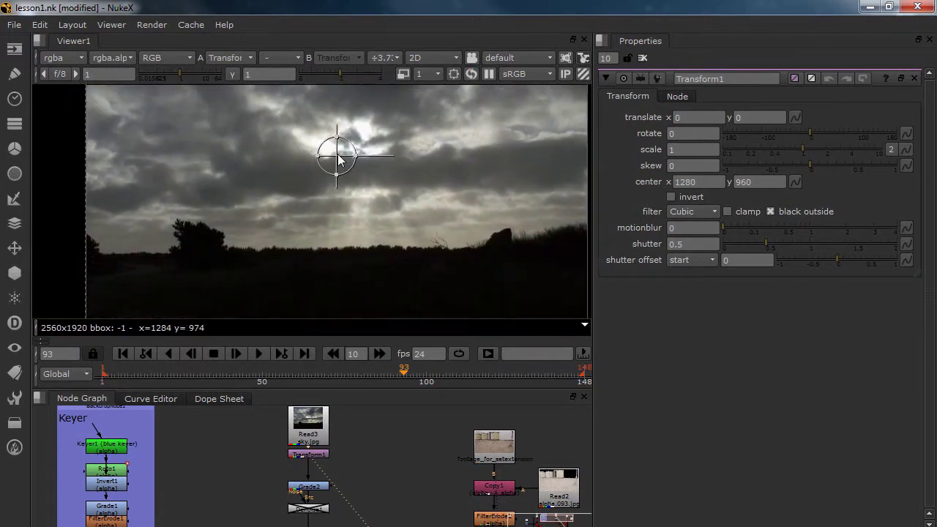
{"action": "left_click_drag", "start_coordinate": [333, 159], "coordinate": [338, 253], "text": "ctrl"}
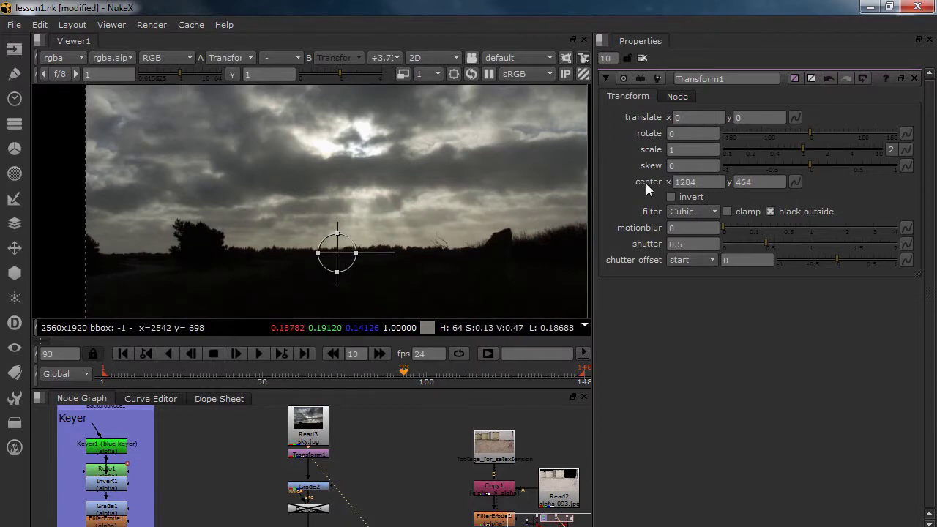
{"action": "mouse_move", "coordinate": [811, 164]}
{"action": "left_mouse_down"}
{"action": "mouse_move", "coordinate": [802, 168]}
{"action": "mouse_move", "coordinate": [811, 168]}
{"action": "left_mouse_up"}
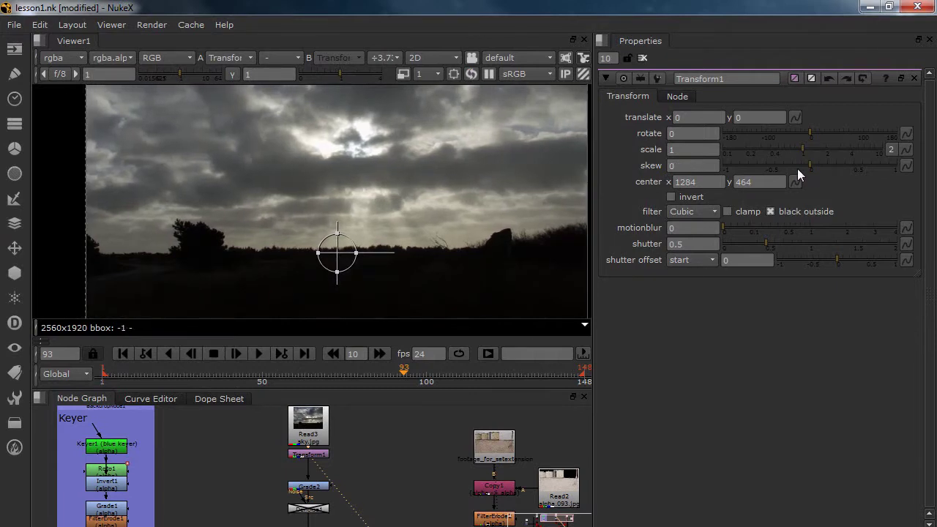
Step: Set a keyframe on the Transform1 skew at frame 1 with the value 0
{"action": "left_click", "coordinate": [103, 379]}
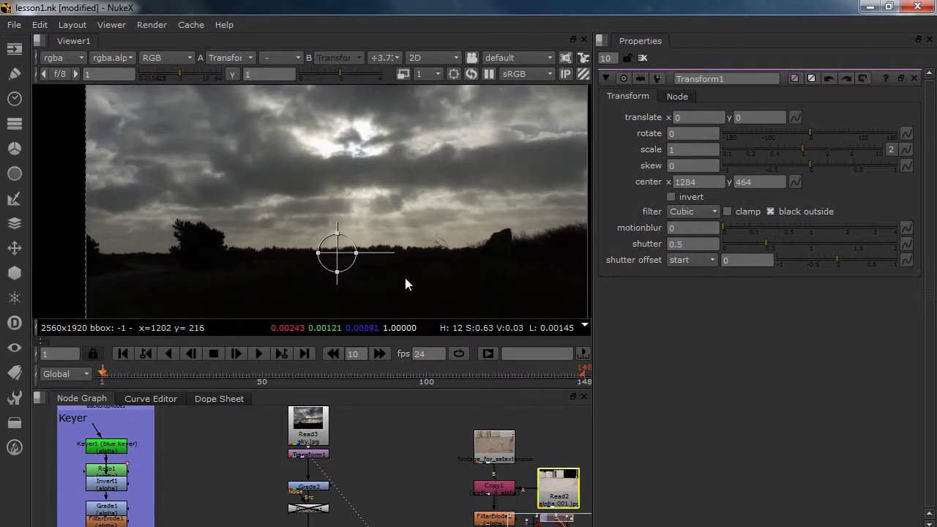
{"action": "left_click", "coordinate": [907, 165]}
{"action": "left_click", "coordinate": [902, 174]}
Step: Animate the Transform1 skew to 0.05 at frame 147 after trying stronger values such as 0.3 and 0.13
{"action": "left_click", "coordinate": [582, 375]}
{"action": "left_click", "coordinate": [689, 167]}
{"action": "type", "text": "."}
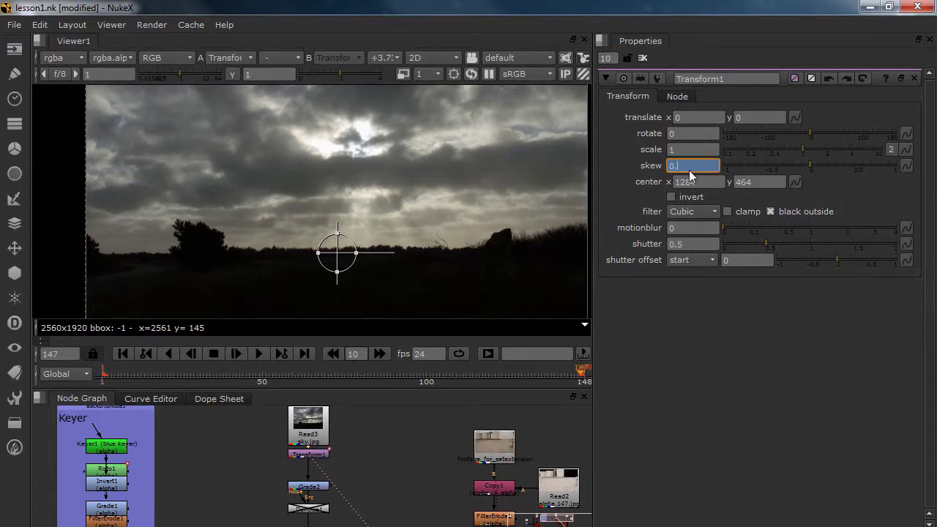
{"action": "type", "text": "3"}
{"action": "key", "text": "Return"}
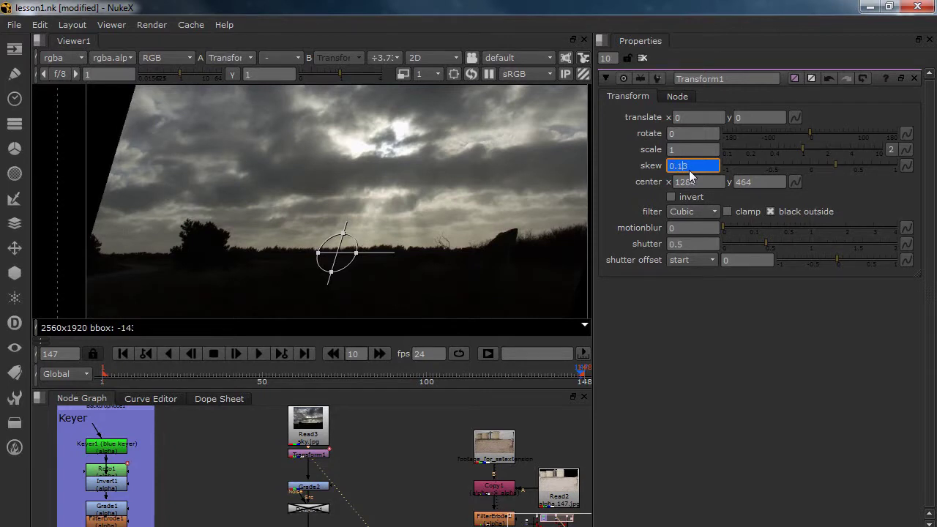
{"action": "type", "text": "3"}
{"action": "key", "text": "Return"}
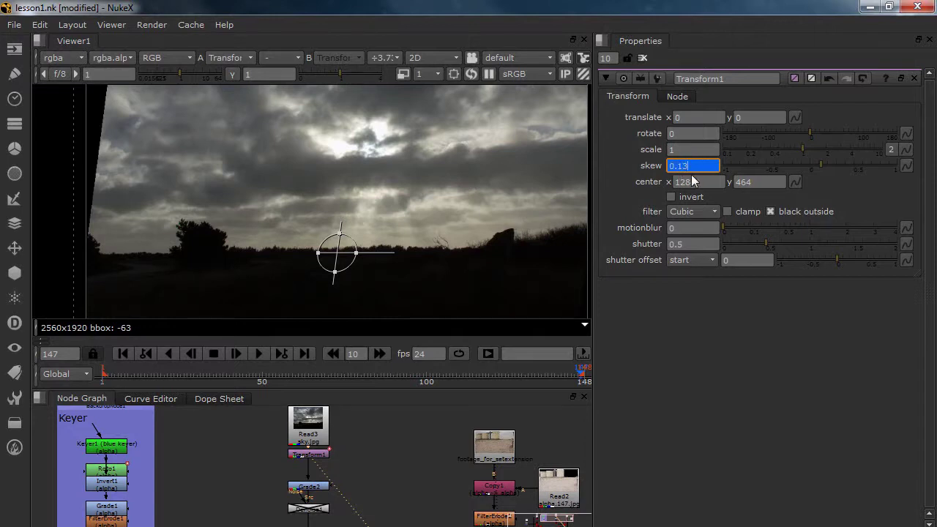
{"action": "type", "text": "0.05"}
{"action": "key", "text": "Return"}
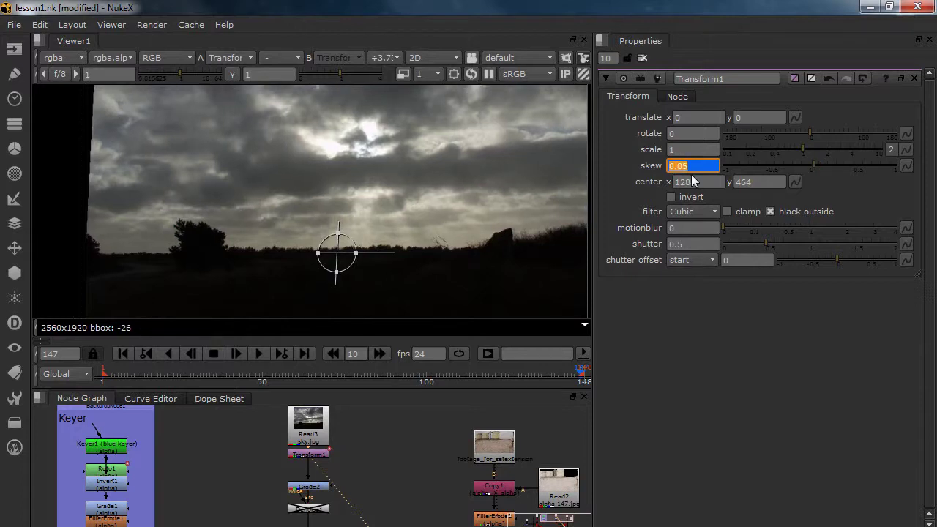
Step: Scrub through the timeline to review the animated skew on the sky image
{"action": "left_click_drag", "start_coordinate": [115, 380], "coordinate": [426, 370]}
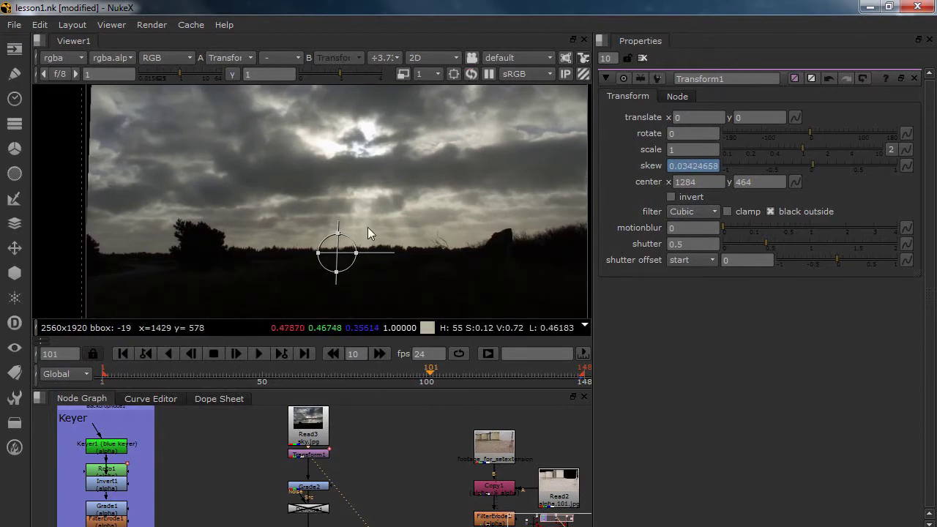
{"action": "left_click", "coordinate": [443, 372]}
{"action": "left_click_drag", "start_coordinate": [454, 370], "coordinate": [171, 358]}
Step: Display the Merge2 composite and examine the sky motion between frames 22 and 39 and the tank's edge against the sky
{"action": "middle_click_drag", "start_coordinate": [361, 479], "coordinate": [347, 448]}
{"action": "scroll", "coordinate": [363, 454], "scroll_direction": "down", "scroll_amount": 3}
{"action": "middle_click_drag", "start_coordinate": [419, 521], "coordinate": [405, 464]}
{"action": "scroll", "coordinate": [419, 460], "scroll_direction": "up", "scroll_amount": 3}
{"action": "left_click", "coordinate": [413, 453]}
{"action": "key", "text": "1"}
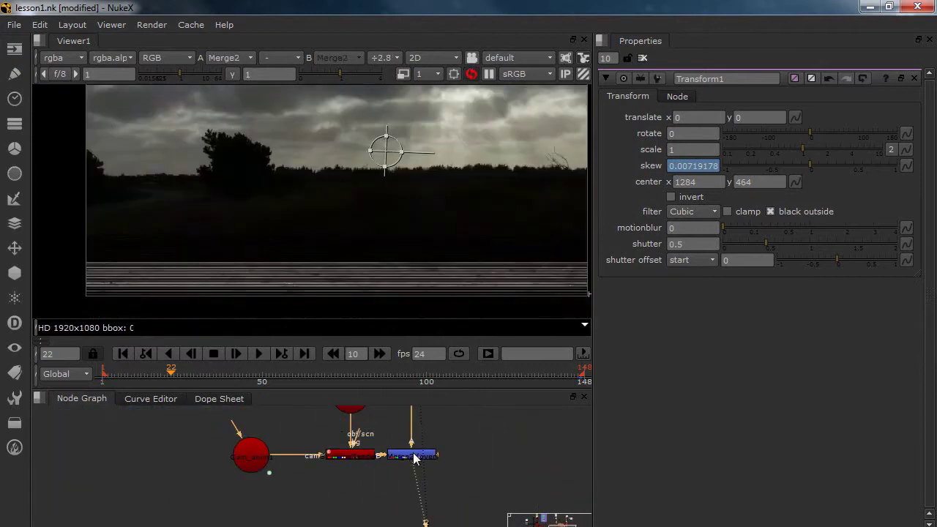
{"action": "scroll", "coordinate": [377, 207], "scroll_direction": "down", "scroll_amount": 2}
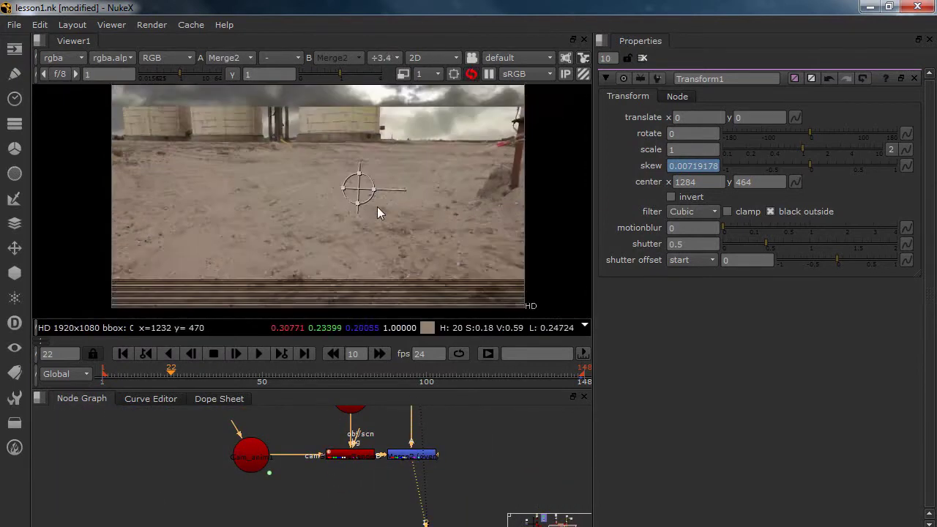
{"action": "middle_click_drag", "start_coordinate": [388, 123], "coordinate": [402, 161]}
{"action": "scroll", "coordinate": [394, 137], "scroll_direction": "down", "scroll_amount": 1}
{"action": "scroll", "coordinate": [399, 176], "scroll_direction": "up", "scroll_amount": 1}
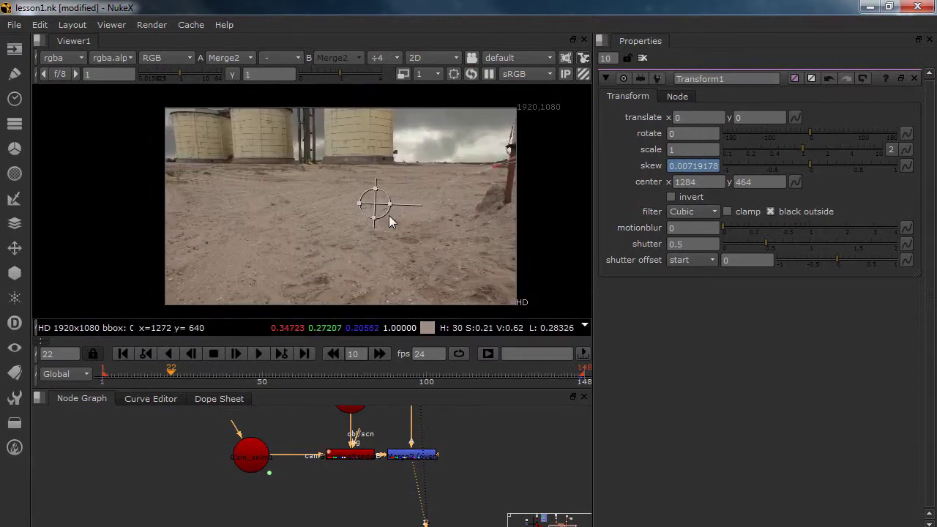
{"action": "left_click_drag", "start_coordinate": [188, 372], "coordinate": [226, 381]}
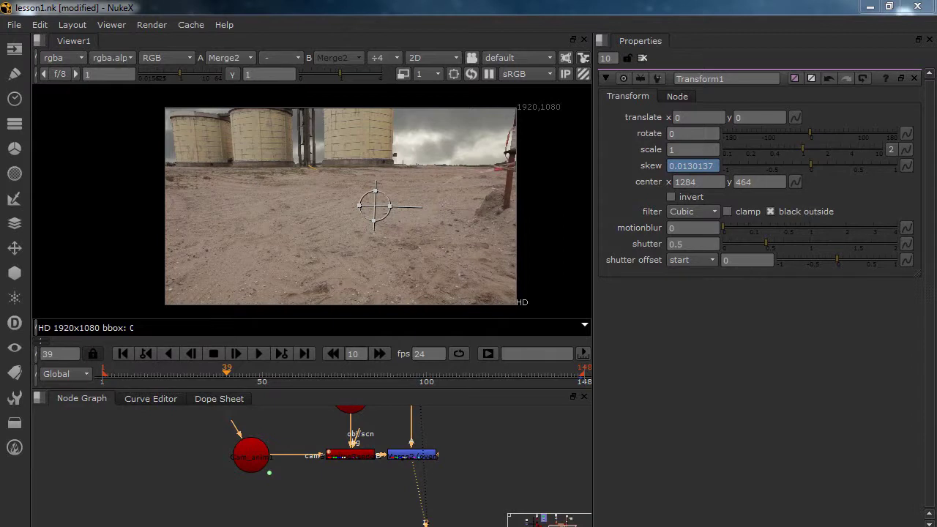
{"action": "scroll", "coordinate": [376, 220], "scroll_direction": "up", "scroll_amount": 4}
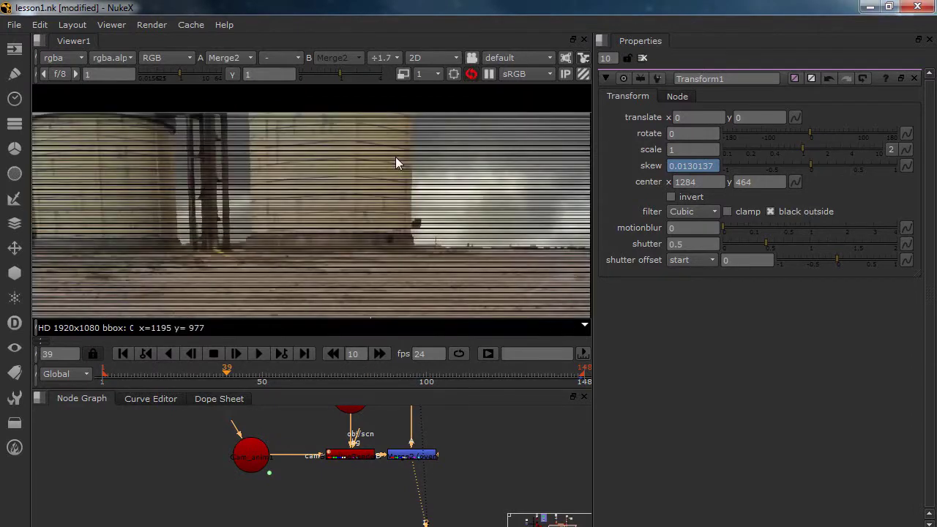
{"action": "scroll", "coordinate": [395, 220], "scroll_direction": "up", "scroll_amount": 4}
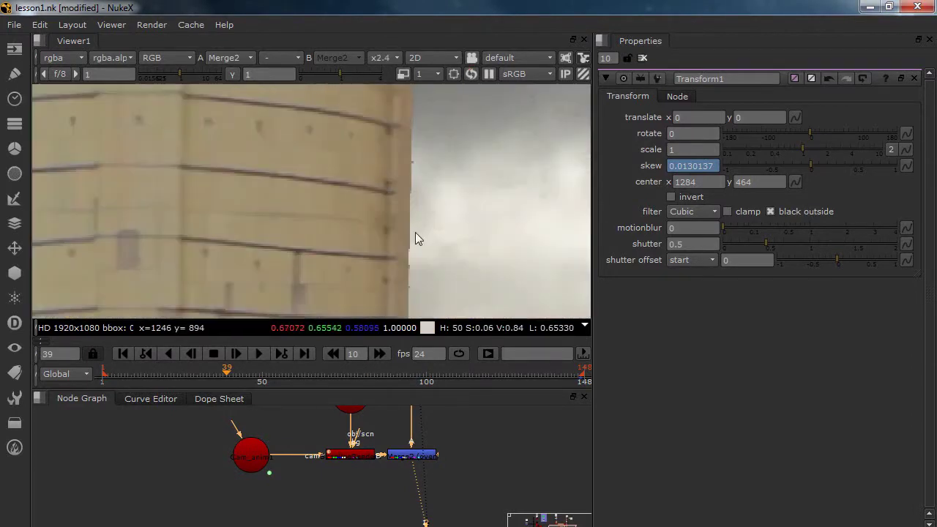
{"action": "scroll", "coordinate": [329, 279], "scroll_direction": "down", "scroll_amount": 3}
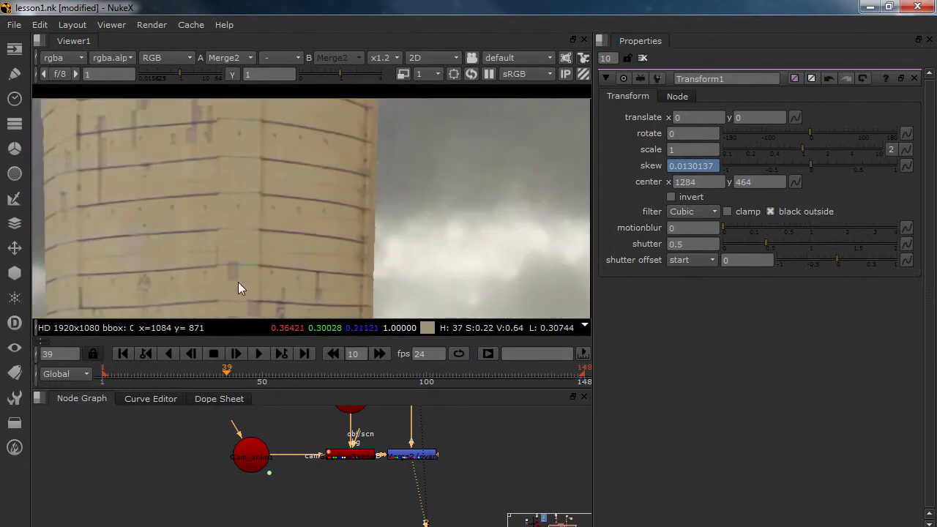
Step: Insert an EdgeBlur node directly after Premult1 in the footage branch
{"action": "scroll", "coordinate": [417, 491], "scroll_direction": "down", "scroll_amount": 2}
{"action": "middle_click_drag", "start_coordinate": [426, 448], "coordinate": [398, 502]}
{"action": "scroll", "coordinate": [386, 490], "scroll_direction": "up", "scroll_amount": 3}
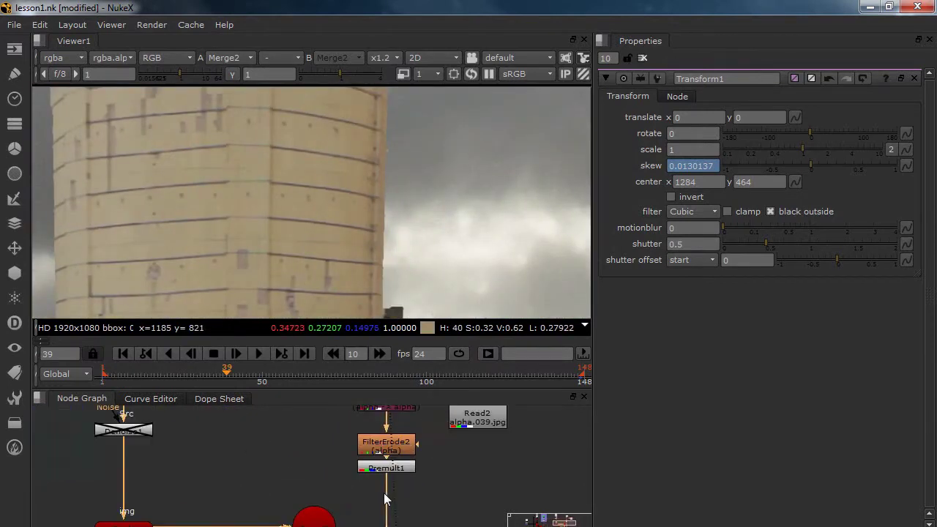
{"action": "left_click", "coordinate": [380, 469]}
{"action": "key", "text": "Tab"}
{"action": "type", "text": "edge"}
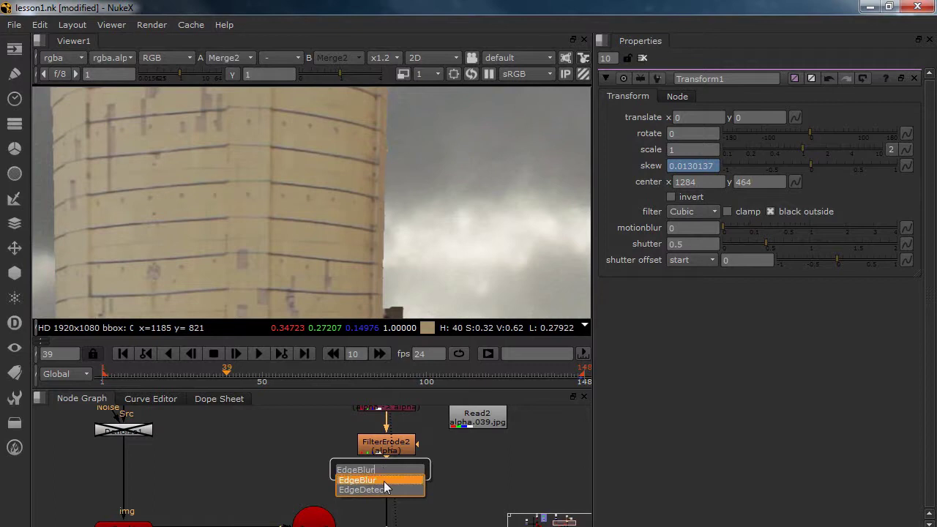
{"action": "key", "text": "Return"}
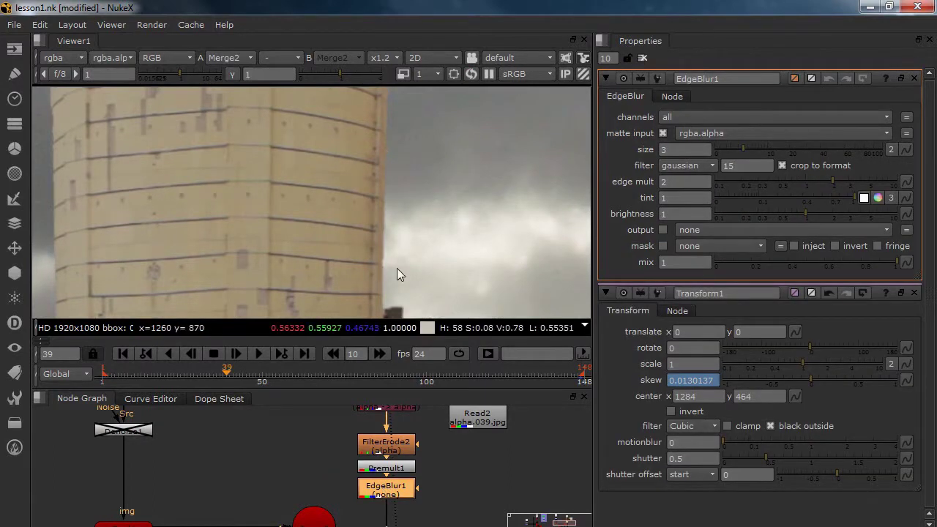
Step: Examine the softened edges of the tanks and the steel frame between them against the new sky
{"action": "scroll", "coordinate": [396, 268], "scroll_direction": "up", "scroll_amount": 6}
{"action": "scroll", "coordinate": [395, 254], "scroll_direction": "down", "scroll_amount": 7}
{"action": "middle_click_drag", "start_coordinate": [167, 202], "coordinate": [565, 137]}
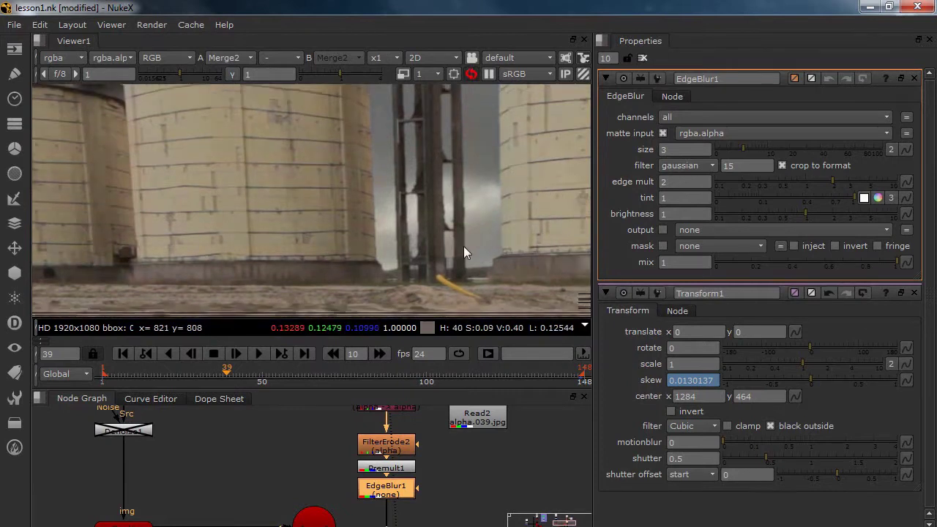
{"action": "scroll", "coordinate": [463, 246], "scroll_direction": "down", "scroll_amount": 3}
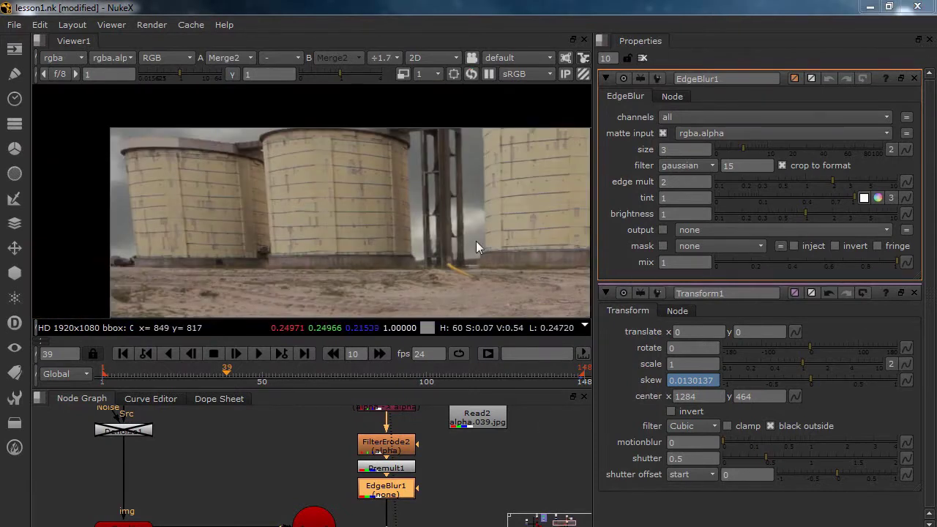
{"action": "scroll", "coordinate": [411, 226], "scroll_direction": "up", "scroll_amount": 3}
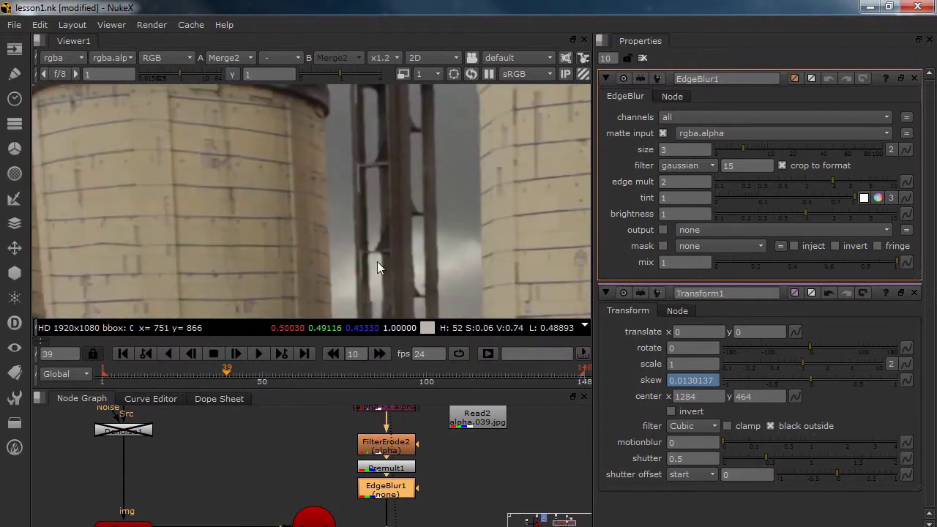
{"action": "scroll", "coordinate": [401, 247], "scroll_direction": "down", "scroll_amount": 4}
{"action": "middle_click_drag", "start_coordinate": [492, 219], "coordinate": [456, 237]}
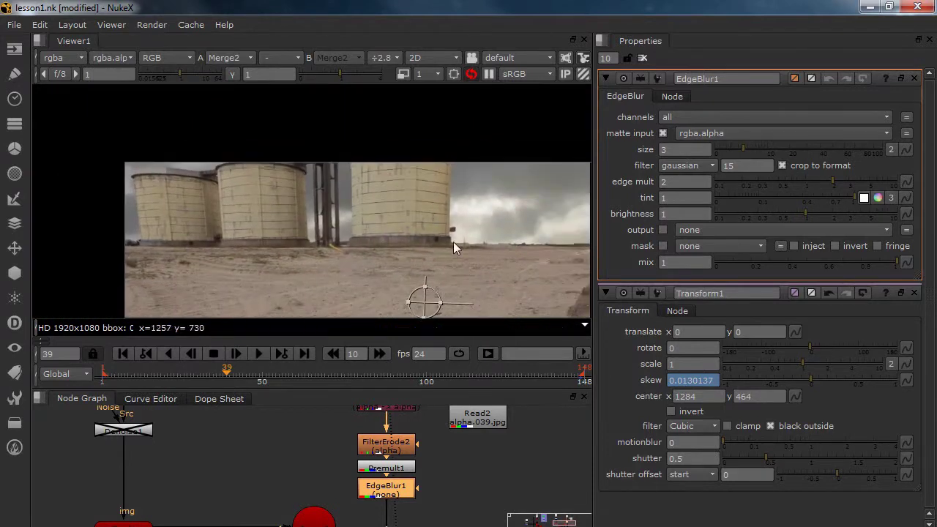
Step: Move the Viewer node farther down, straight below Merge2, to make room in the node graph
{"action": "middle_click_drag", "start_coordinate": [394, 463], "coordinate": [411, 414]}
{"action": "scroll", "coordinate": [402, 431], "scroll_direction": "down", "scroll_amount": 3}
{"action": "middle_click_drag", "start_coordinate": [422, 514], "coordinate": [420, 496]}
{"action": "left_click", "coordinate": [411, 514]}
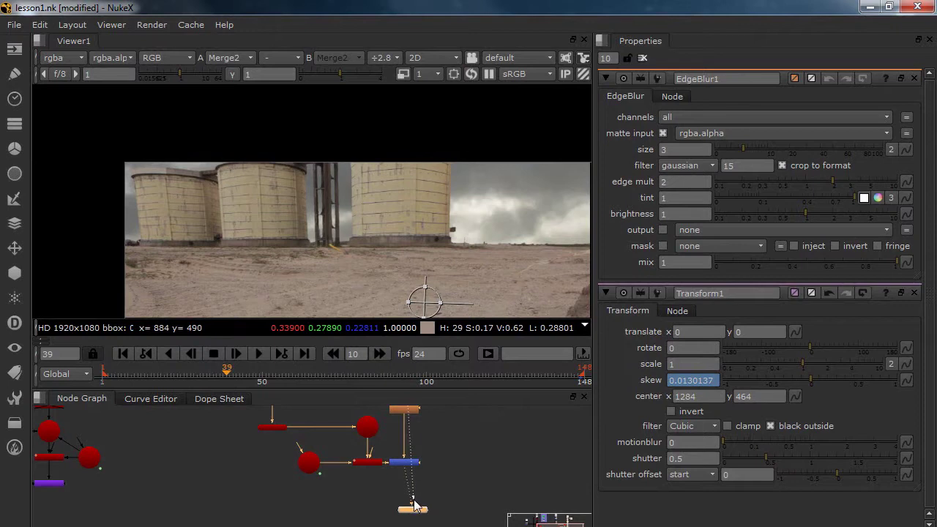
{"action": "left_click_drag", "start_coordinate": [415, 509], "coordinate": [405, 526]}
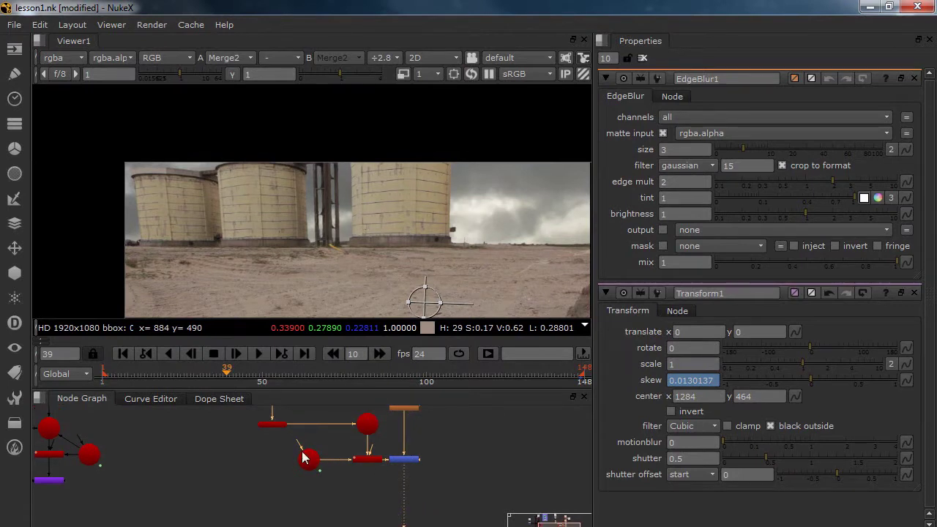
Step: Add a LightWrap node below the ScanlineRender and Merge2 nodes
{"action": "scroll", "coordinate": [388, 472], "scroll_direction": "up", "scroll_amount": 4}
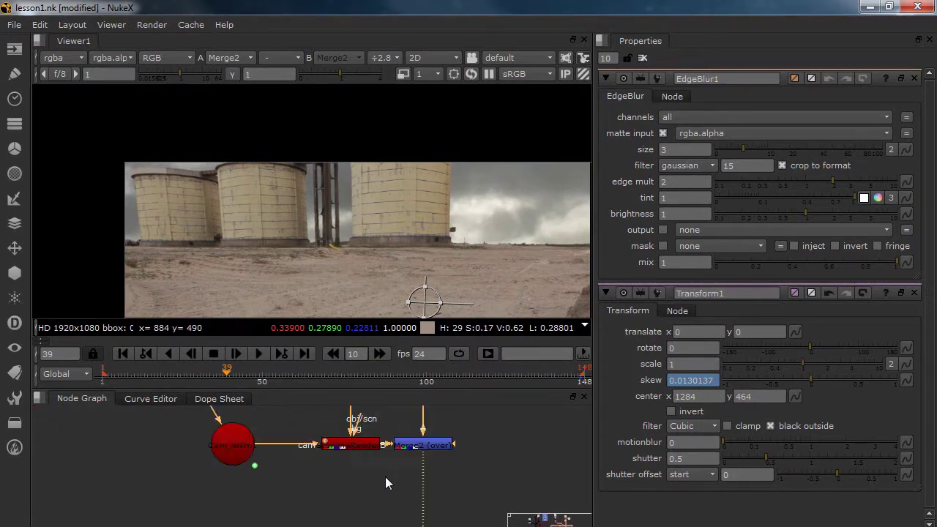
{"action": "left_click", "coordinate": [396, 473]}
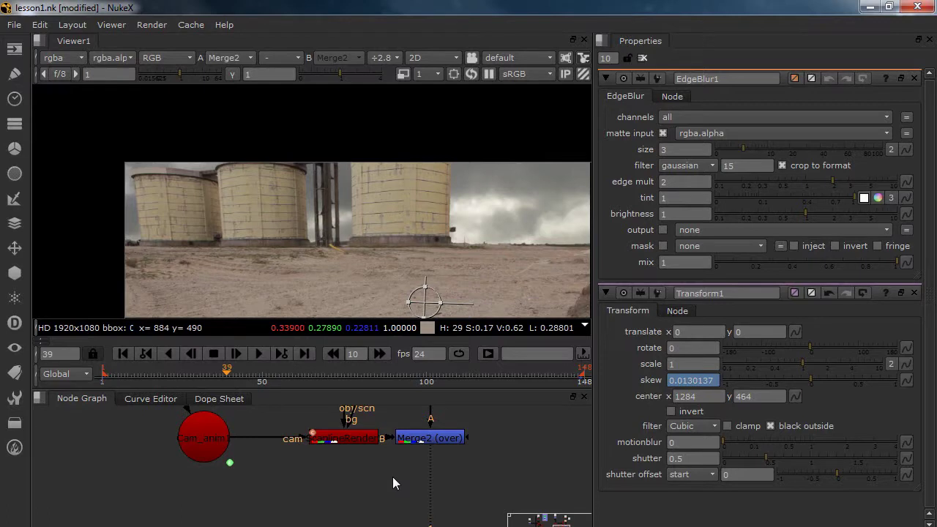
{"action": "key", "text": "Tab"}
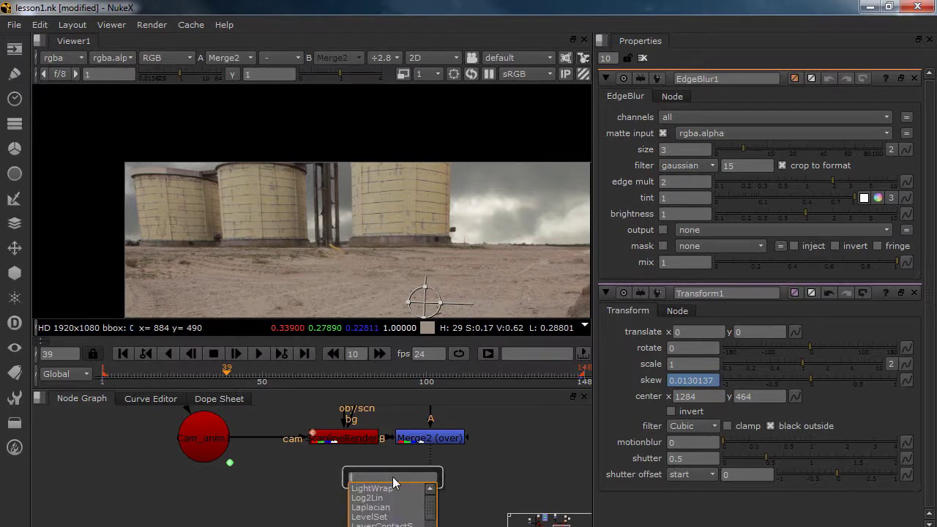
{"action": "left_click", "coordinate": [387, 489]}
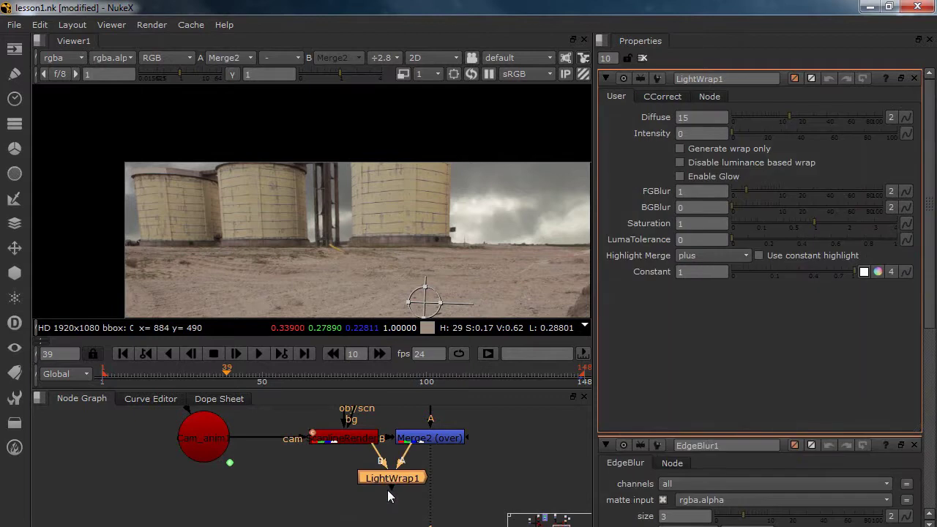
Step: Move LightWrap1 beside Merge2, wire its inputs to Merge2 and the sky's ScanlineRender, and display its output
{"action": "middle_click_drag", "start_coordinate": [389, 471], "coordinate": [371, 498]}
{"action": "scroll", "coordinate": [372, 498], "scroll_direction": "down", "scroll_amount": 1}
{"action": "scroll", "coordinate": [374, 502], "scroll_direction": "down", "scroll_amount": 2}
{"action": "left_click_drag", "start_coordinate": [374, 504], "coordinate": [440, 499]}
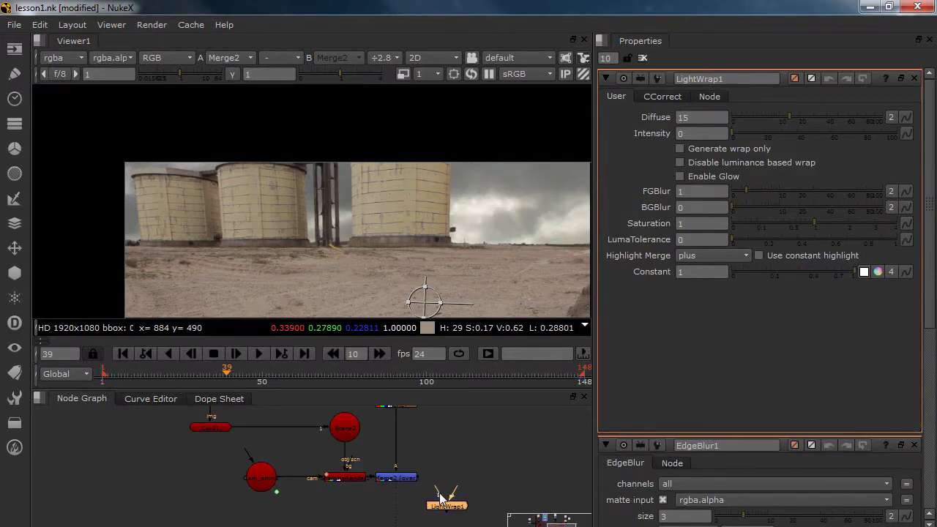
{"action": "left_click_drag", "start_coordinate": [422, 457], "coordinate": [369, 470]}
{"action": "left_click_drag", "start_coordinate": [428, 497], "coordinate": [486, 469]}
{"action": "key", "text": "1"}
{"action": "key", "text": "a"}
{"action": "middle_click_drag", "start_coordinate": [498, 298], "coordinate": [466, 224]}
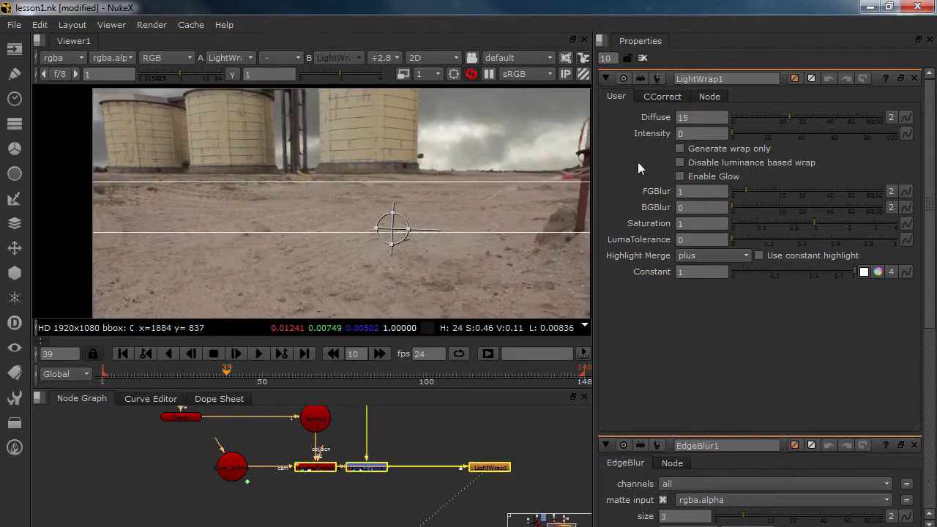
Step: Enable Generate wrap only on LightWrap1, set its intensity to 21, and place the node just below Merge2
{"action": "left_click", "coordinate": [680, 148]}
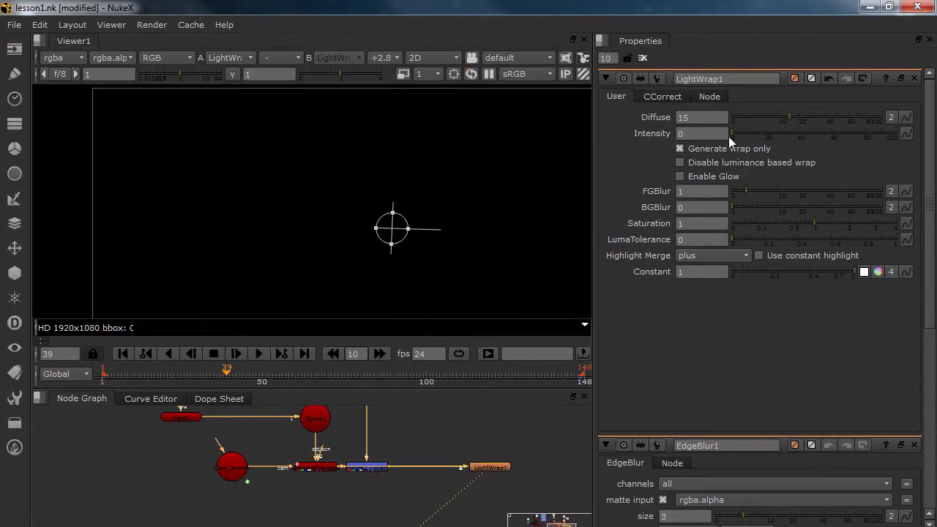
{"action": "left_click_drag", "start_coordinate": [733, 132], "coordinate": [766, 132]}
{"action": "left_click_drag", "start_coordinate": [494, 467], "coordinate": [380, 513]}
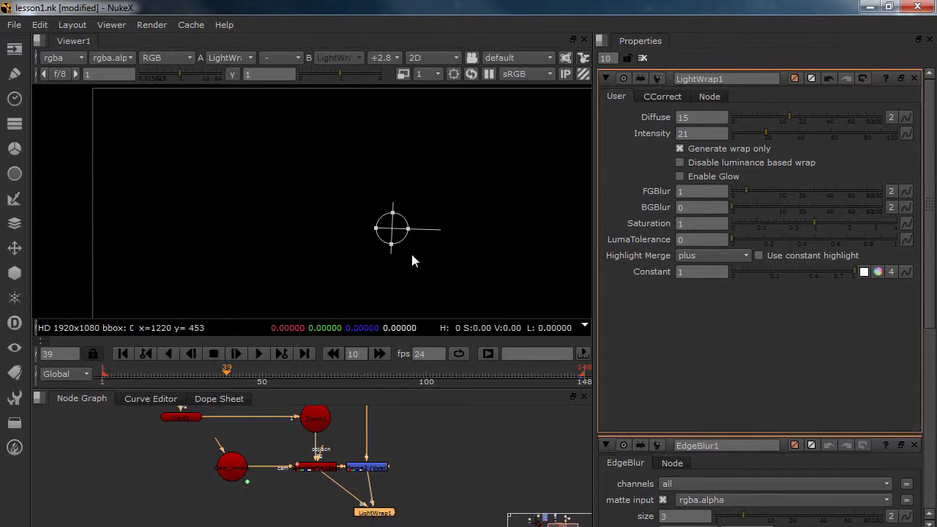
{"action": "scroll", "coordinate": [354, 234], "scroll_direction": "down", "scroll_amount": 2}
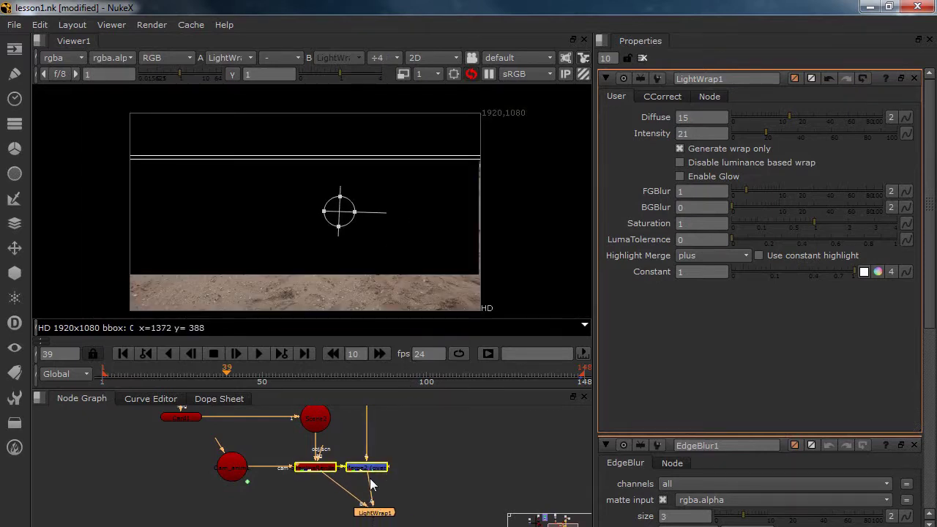
{"action": "middle_click_drag", "start_coordinate": [370, 492], "coordinate": [369, 496]}
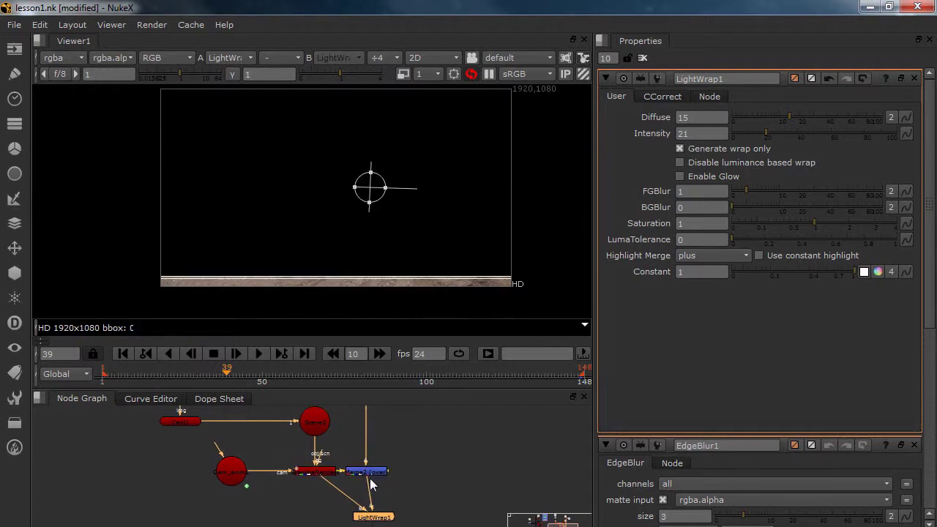
Step: Rewire LightWrap1's A input from Merge2 to EdgeBlur1 and move the LightWrap1 node out to the side
{"action": "left_click_drag", "start_coordinate": [369, 479], "coordinate": [364, 453]}
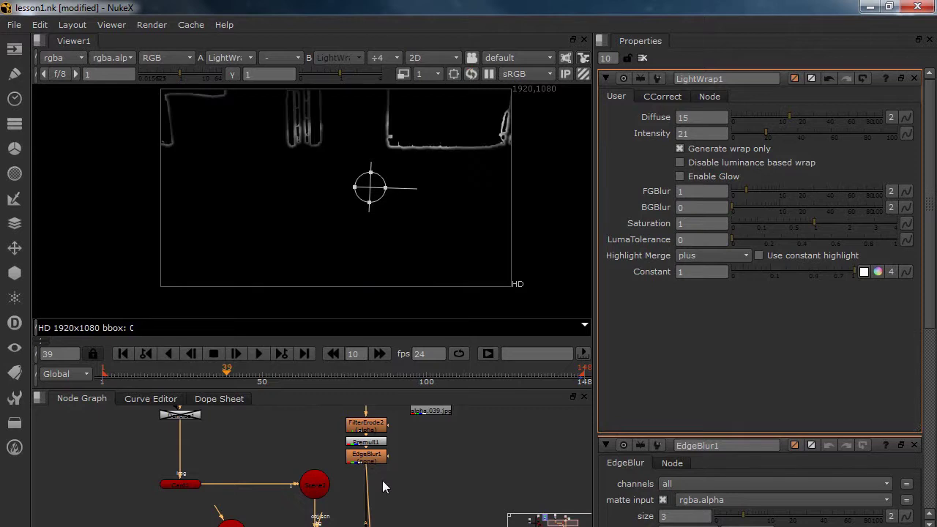
{"action": "middle_click_drag", "start_coordinate": [382, 478], "coordinate": [384, 451]}
{"action": "middle_click_drag", "start_coordinate": [388, 524], "coordinate": [379, 475]}
{"action": "left_click_drag", "start_coordinate": [372, 514], "coordinate": [459, 435]}
Step: Increase the Diffuse value of LightWrap1 to 32 while inspecting the generated edge wrap around the towers
{"action": "middle_click_drag", "start_coordinate": [458, 435], "coordinate": [435, 464]}
{"action": "scroll", "coordinate": [333, 170], "scroll_direction": "up", "scroll_amount": 5}
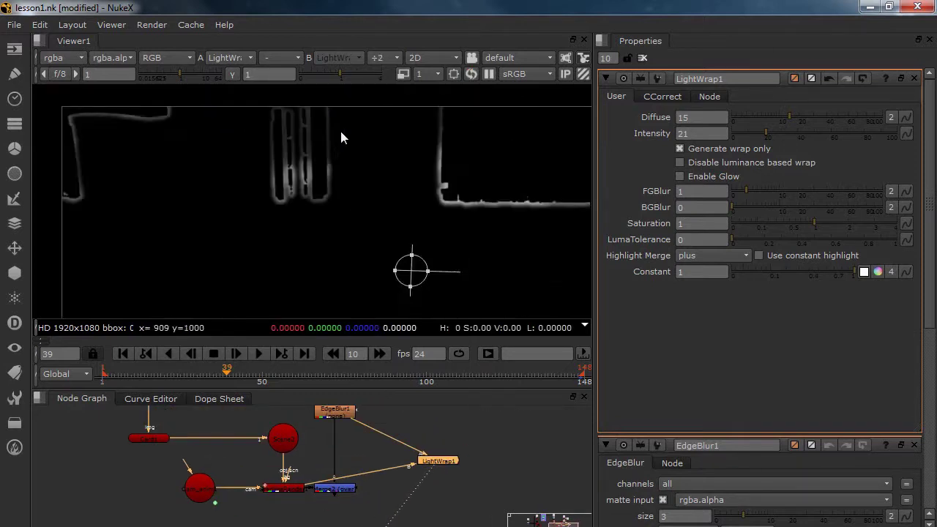
{"action": "middle_click_drag", "start_coordinate": [543, 214], "coordinate": [512, 248]}
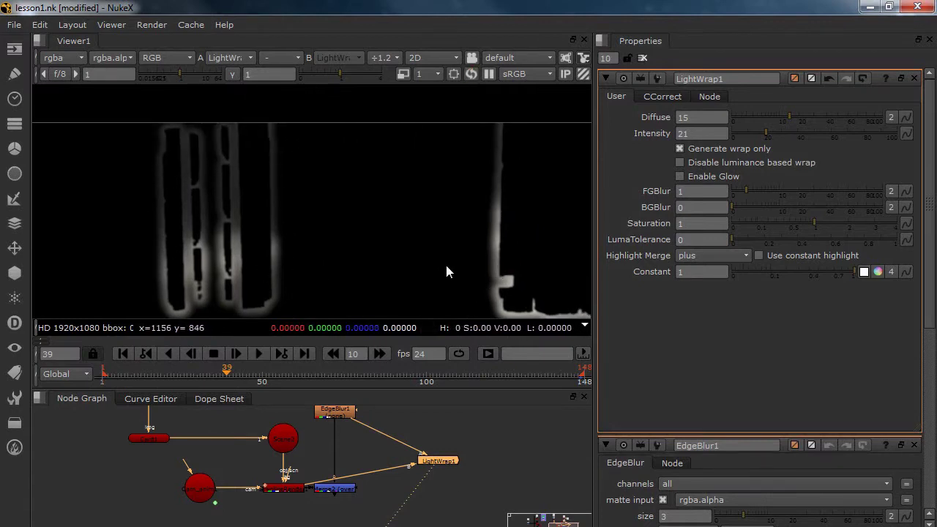
{"action": "left_click_drag", "start_coordinate": [792, 115], "coordinate": [816, 118]}
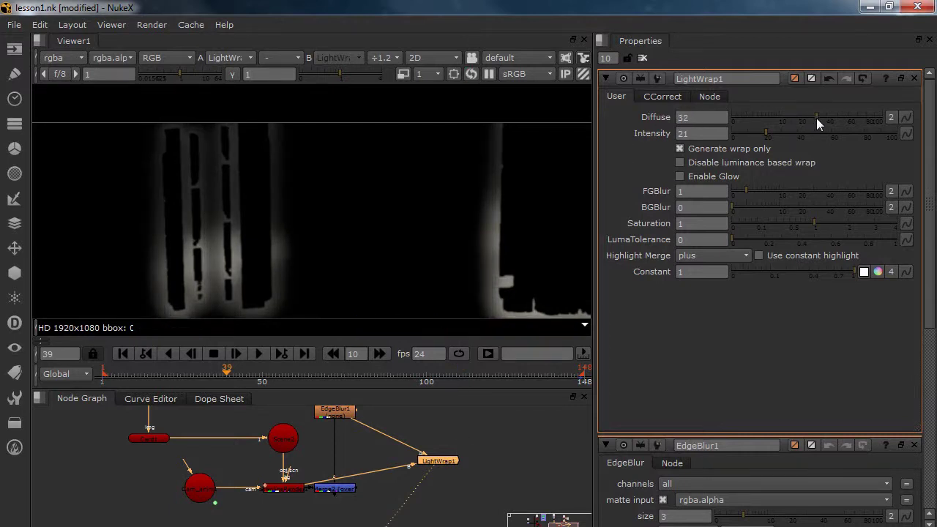
Step: Add a Merge node below Merge2, with LightWrap1 as its A input and Merge2 as its B input
{"action": "middle_click_drag", "start_coordinate": [396, 454], "coordinate": [384, 383]}
{"action": "middle_click_drag", "start_coordinate": [416, 416], "coordinate": [416, 435]}
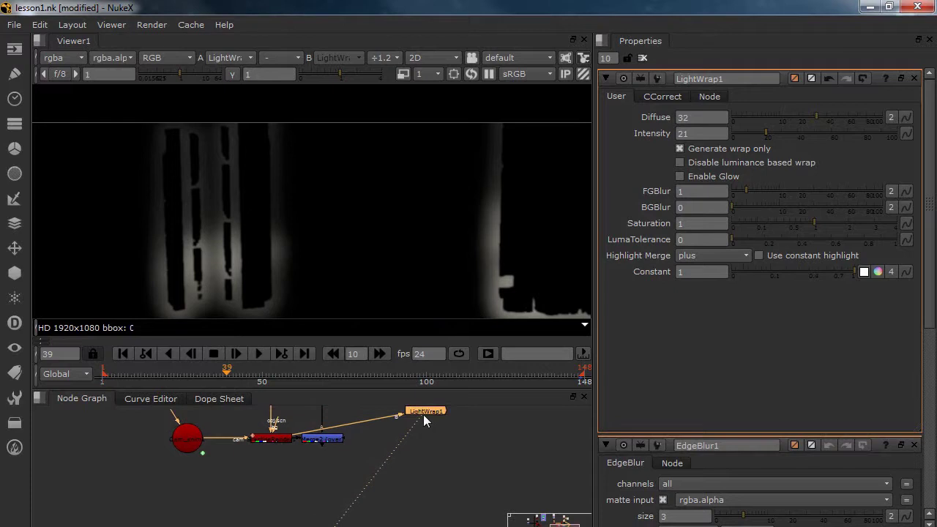
{"action": "key", "text": "m"}
{"action": "left_click_drag", "start_coordinate": [313, 501], "coordinate": [435, 428]}
{"action": "left_click_drag", "start_coordinate": [317, 501], "coordinate": [332, 463]}
{"action": "middle_click_drag", "start_coordinate": [327, 438], "coordinate": [329, 451]}
Step: Align Merge2 directly below the sky's ScanlineRender and place Merge3 directly below Merge2
{"action": "double_click", "coordinate": [328, 451]}
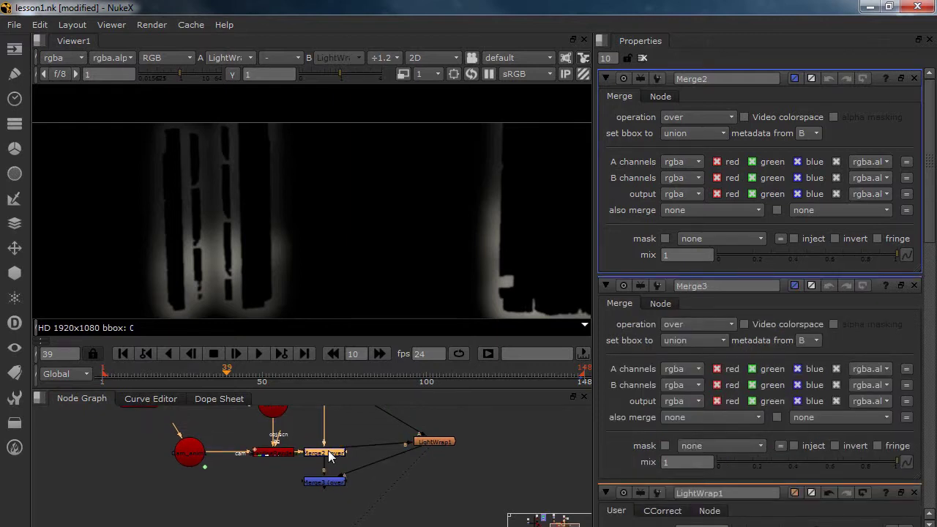
{"action": "middle_click_drag", "start_coordinate": [397, 459], "coordinate": [376, 478]}
{"action": "scroll", "coordinate": [376, 478], "scroll_direction": "down", "scroll_amount": 4}
{"action": "scroll", "coordinate": [340, 472], "scroll_direction": "up", "scroll_amount": 3}
{"action": "left_click_drag", "start_coordinate": [349, 483], "coordinate": [256, 520], "text": "ctrl"}
{"action": "left_click", "coordinate": [297, 492]}
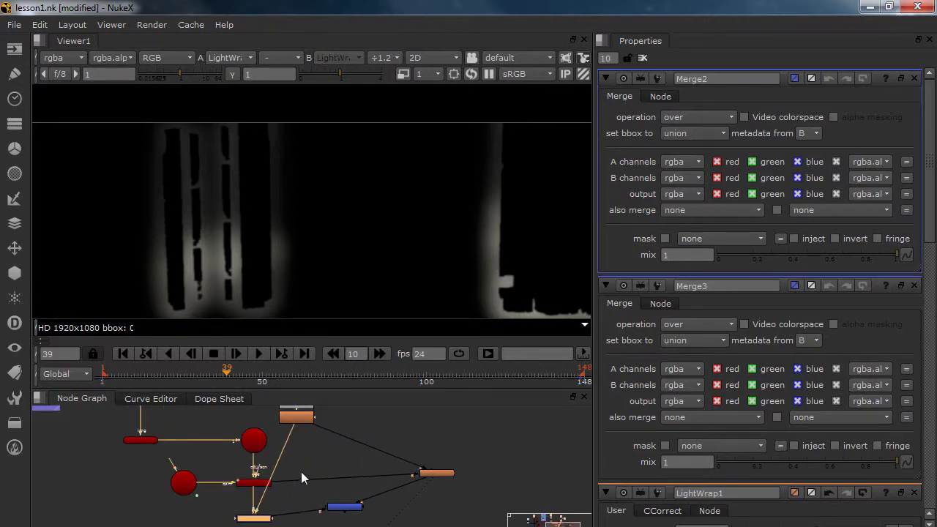
{"action": "left_click", "coordinate": [340, 513]}
{"action": "middle_click_drag", "start_coordinate": [340, 511], "coordinate": [349, 472]}
{"action": "left_click_drag", "start_coordinate": [348, 470], "coordinate": [258, 517]}
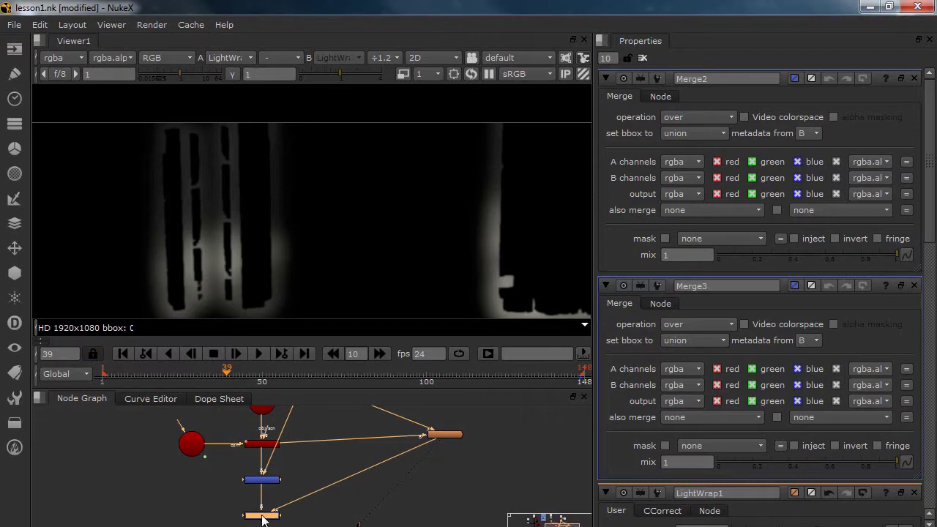
Step: Move LightWrap1 level with Merge3 and route its connection from EdgeBlur1 through a corner dot
{"action": "left_click_drag", "start_coordinate": [445, 434], "coordinate": [375, 512]}
{"action": "left_click", "coordinate": [355, 448]}
{"action": "scroll", "coordinate": [355, 461], "scroll_direction": "down", "scroll_amount": 3}
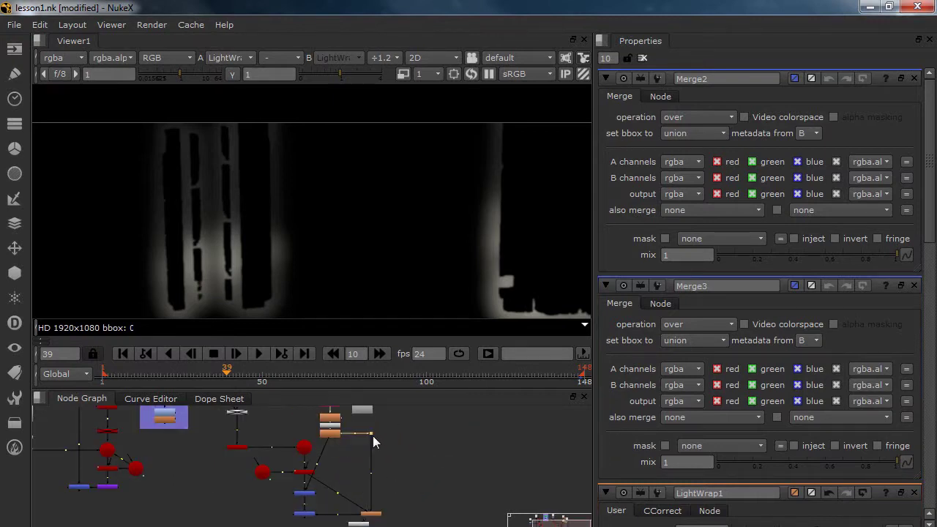
{"action": "scroll", "coordinate": [339, 432], "scroll_direction": "up", "scroll_amount": 3}
{"action": "middle_click_drag", "start_coordinate": [339, 486], "coordinate": [351, 445]}
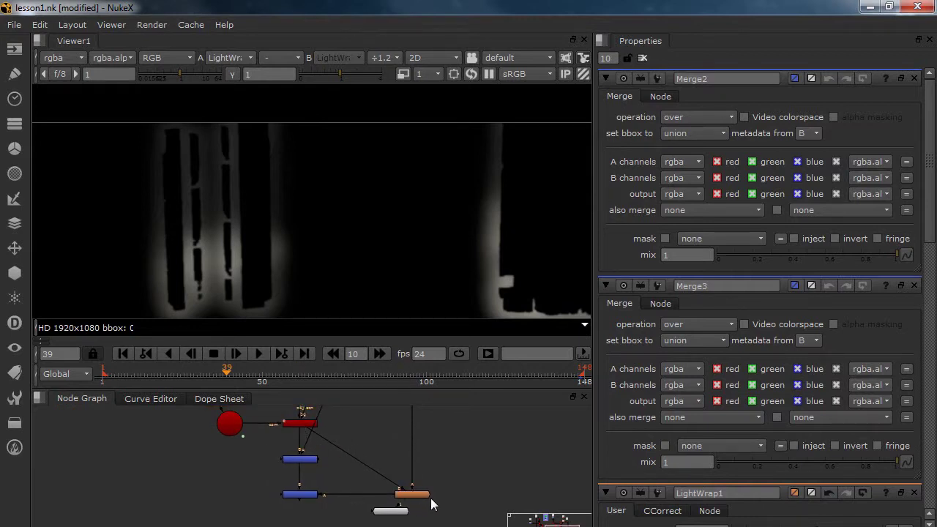
Step: Display Merge3's output and set its operation to plus
{"action": "left_click", "coordinate": [306, 496]}
{"action": "double_click", "coordinate": [308, 496]}
{"action": "scroll", "coordinate": [338, 460], "scroll_direction": "up", "scroll_amount": 2}
{"action": "key", "text": "1"}
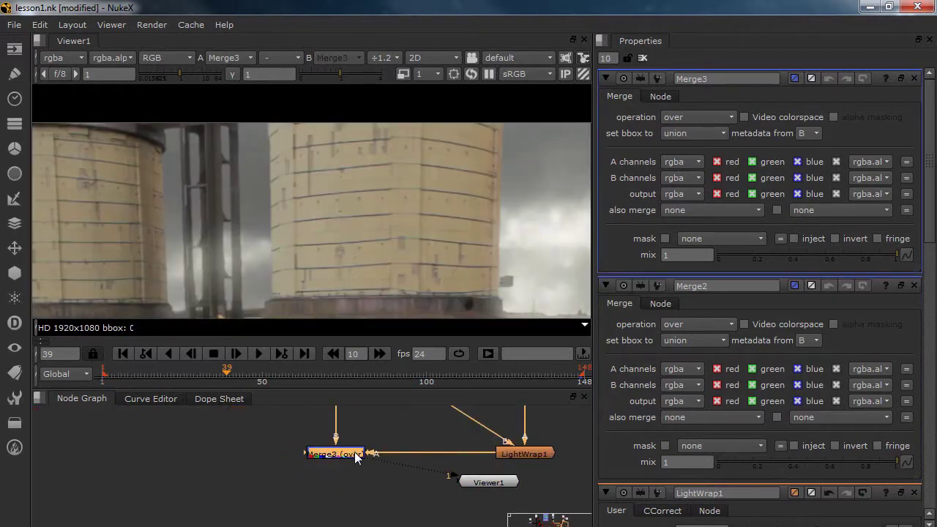
{"action": "left_click", "coordinate": [674, 116]}
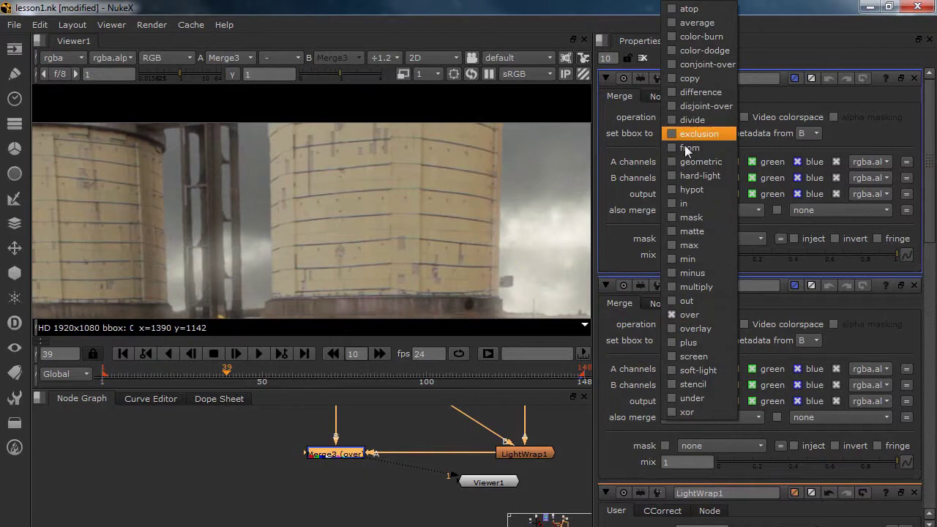
{"action": "left_click", "coordinate": [702, 342]}
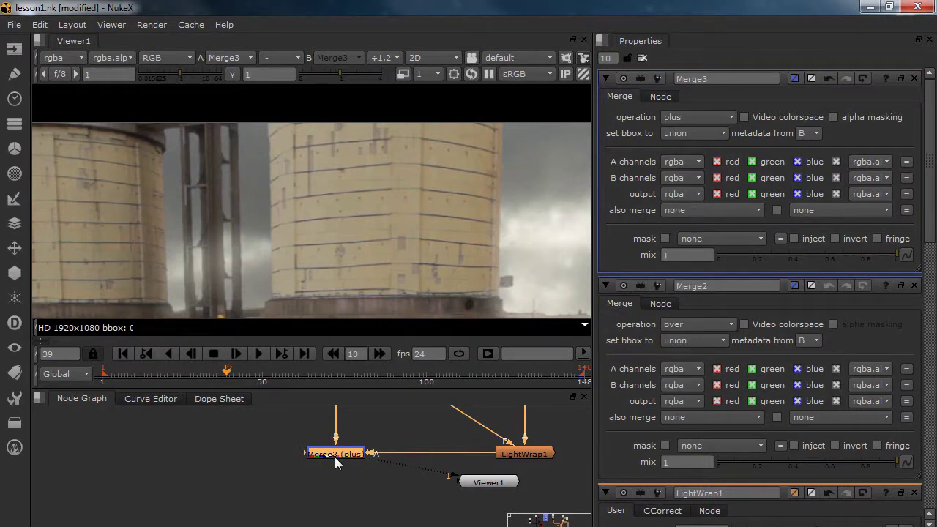
Step: Toggle Merge3 off and on to compare the composite with and without the light wrap
{"action": "key", "text": "d"}
{"action": "key", "text": "d"}
{"action": "scroll", "coordinate": [341, 252], "scroll_direction": "down", "scroll_amount": 3}
{"action": "middle_click_drag", "start_coordinate": [344, 260], "coordinate": [330, 216]}
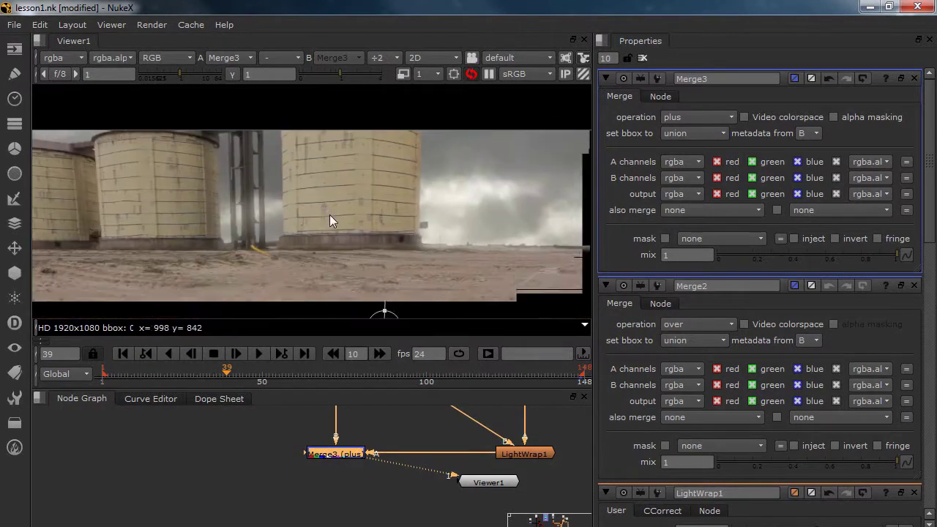
{"action": "scroll", "coordinate": [330, 214], "scroll_direction": "down", "scroll_amount": 2}
{"action": "key", "text": "d"}
{"action": "key", "text": "d"}
{"action": "key", "text": "d"}
{"action": "middle_click_drag", "start_coordinate": [393, 225], "coordinate": [384, 229]}
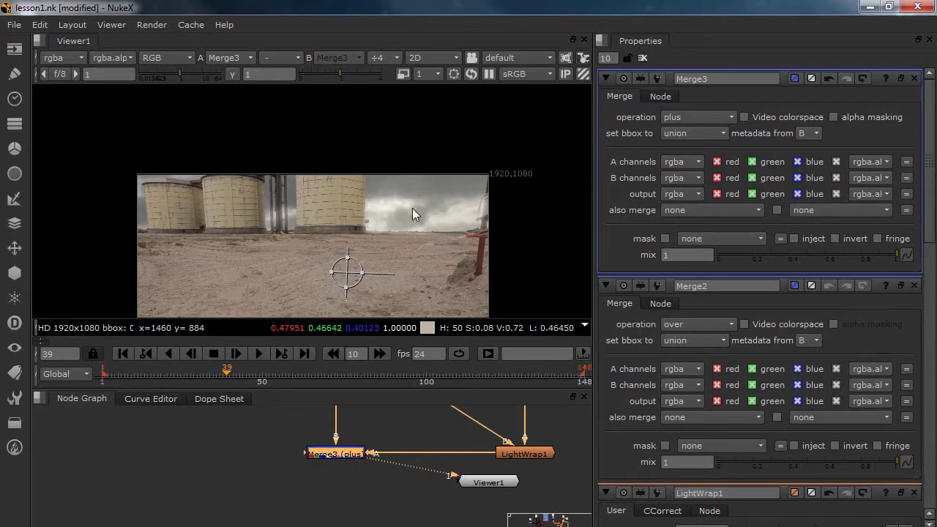
{"action": "scroll", "coordinate": [412, 208], "scroll_direction": "up", "scroll_amount": 2}
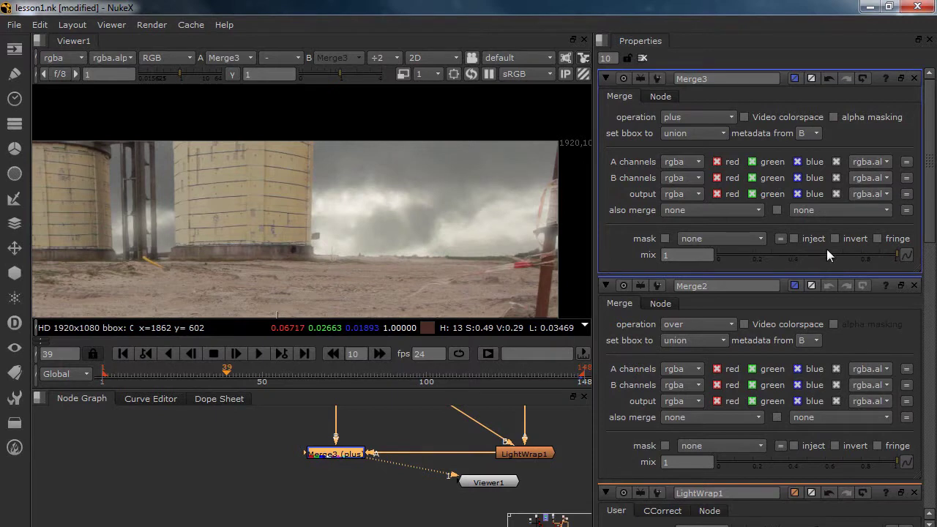
Step: Try lowering Merge3's mix to 0.295, and return it to 1 to compare the wrap strength
{"action": "left_click_drag", "start_coordinate": [893, 253], "coordinate": [754, 260]}
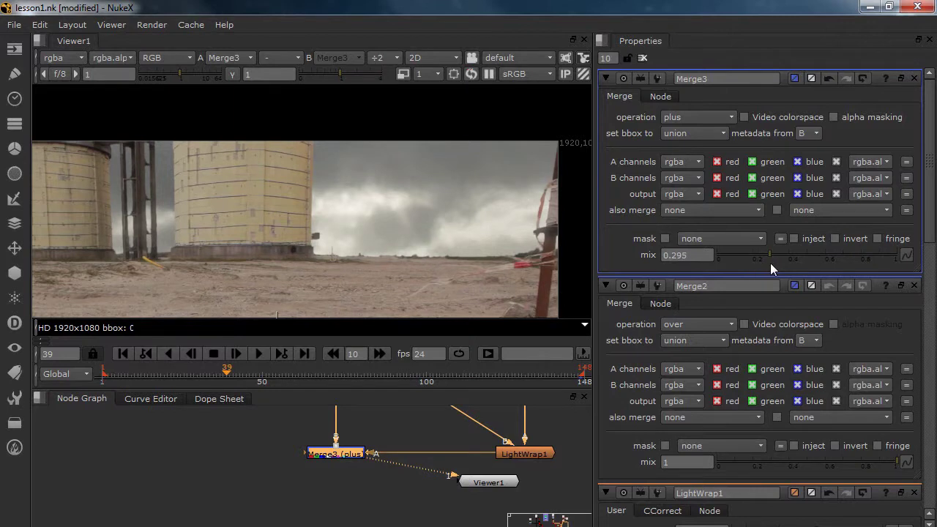
{"action": "middle_click_drag", "start_coordinate": [177, 233], "coordinate": [194, 231]}
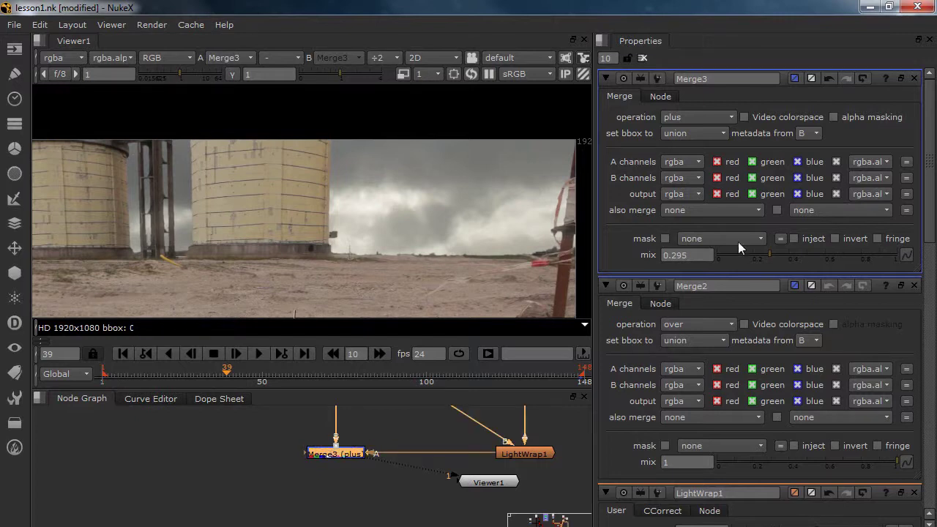
{"action": "left_click_drag", "start_coordinate": [799, 254], "coordinate": [898, 255]}
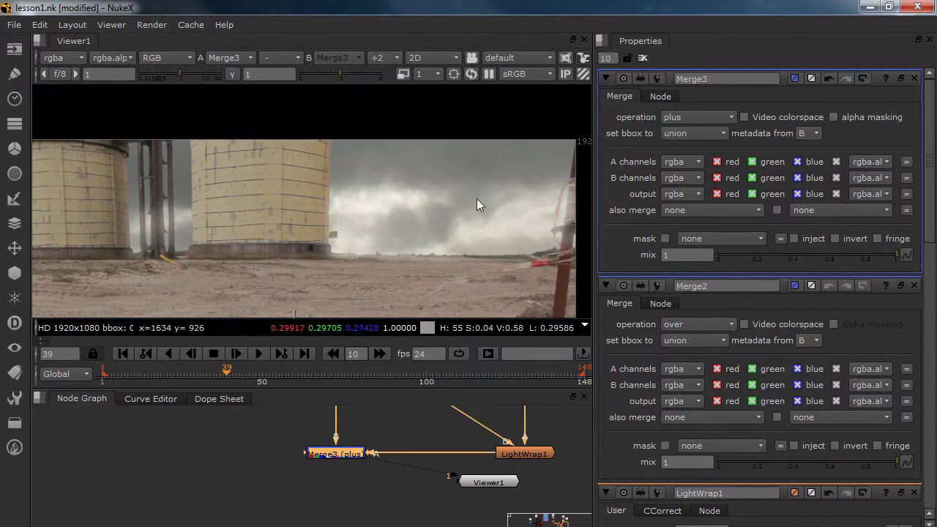
{"action": "mouse_move", "coordinate": [302, 261]}
{"action": "middle_mouse_down"}
{"action": "mouse_move", "coordinate": [566, 246]}
{"action": "mouse_move", "coordinate": [303, 255]}
{"action": "middle_mouse_up"}
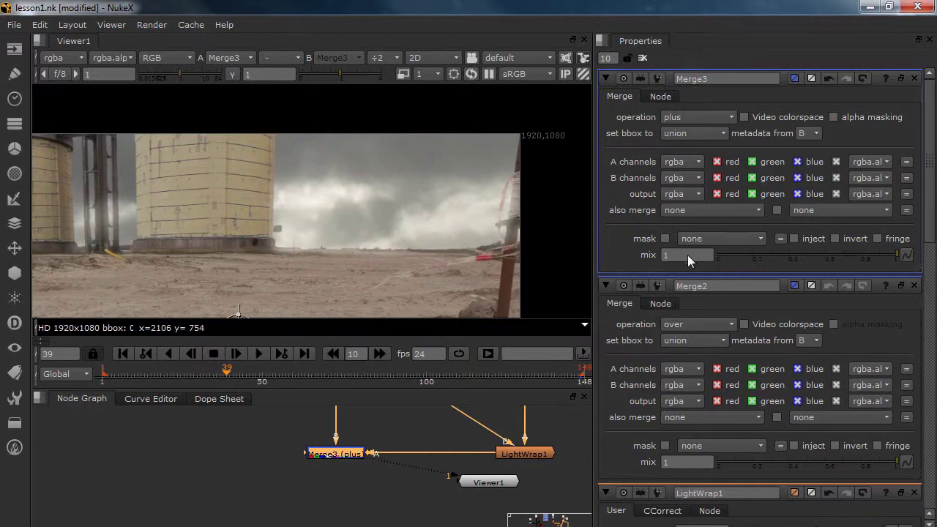
Step: Set Merge3's mix to 0.3 and check the softened wrap over the whole frame
{"action": "type", "text": "0.3"}
{"action": "key", "text": "Return"}
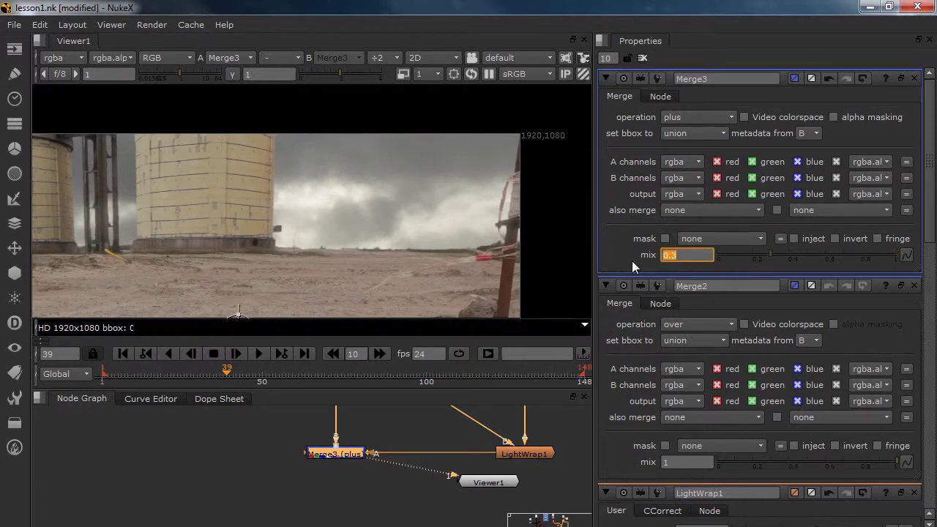
{"action": "left_click", "coordinate": [320, 467]}
{"action": "left_click", "coordinate": [324, 455]}
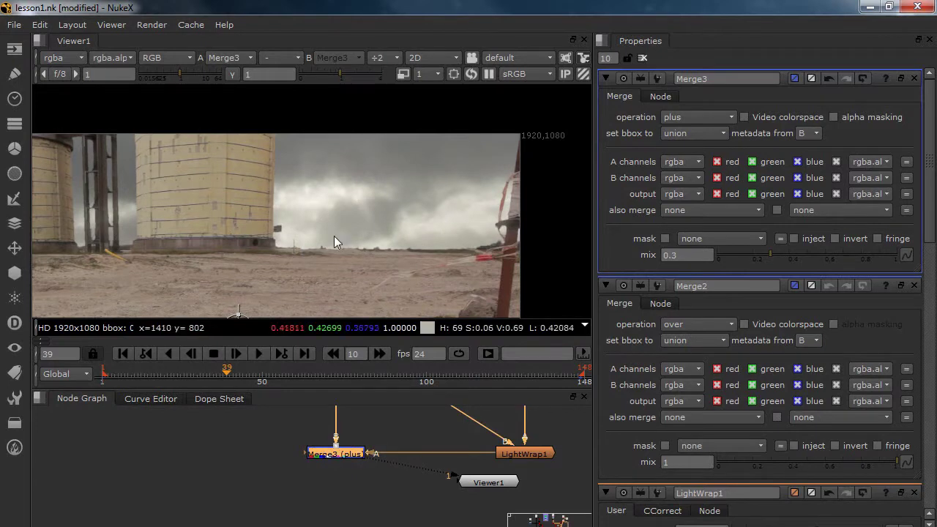
{"action": "scroll", "coordinate": [330, 238], "scroll_direction": "down", "scroll_amount": 3}
{"action": "middle_click_drag", "start_coordinate": [327, 254], "coordinate": [407, 169]}
Step: Close all open node properties and move the Viewer node below Merge3
{"action": "left_click", "coordinate": [383, 487]}
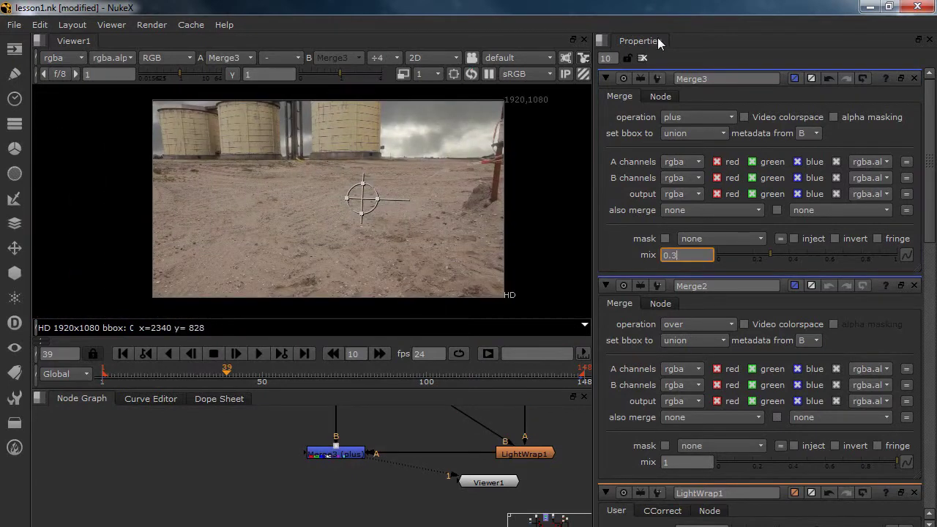
{"action": "left_click", "coordinate": [643, 58]}
{"action": "left_click_drag", "start_coordinate": [483, 480], "coordinate": [329, 520]}
Step: Duplicate the sky's Card1 node and connect the copy to Scene2 as an additional input
{"action": "scroll", "coordinate": [358, 478], "scroll_direction": "down", "scroll_amount": 5}
{"action": "middle_click_drag", "start_coordinate": [399, 428], "coordinate": [392, 518]}
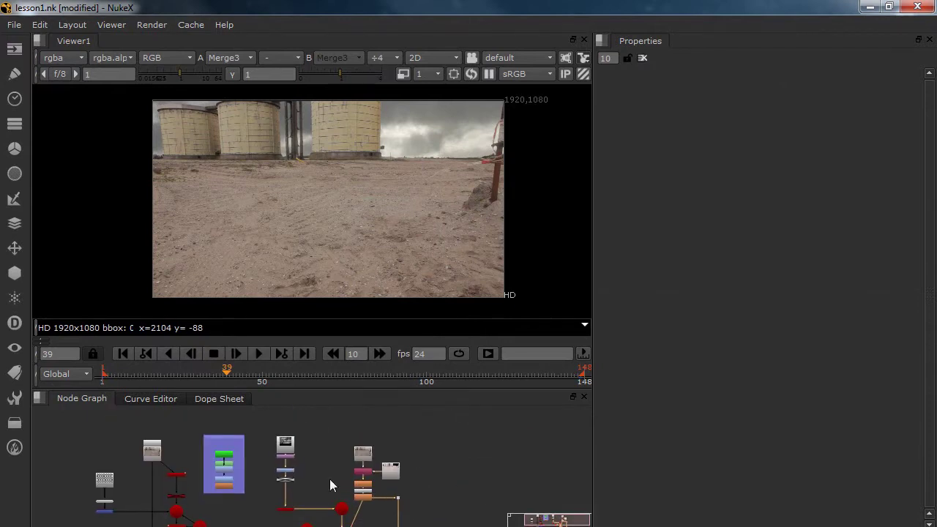
{"action": "scroll", "coordinate": [306, 475], "scroll_direction": "up", "scroll_amount": 3}
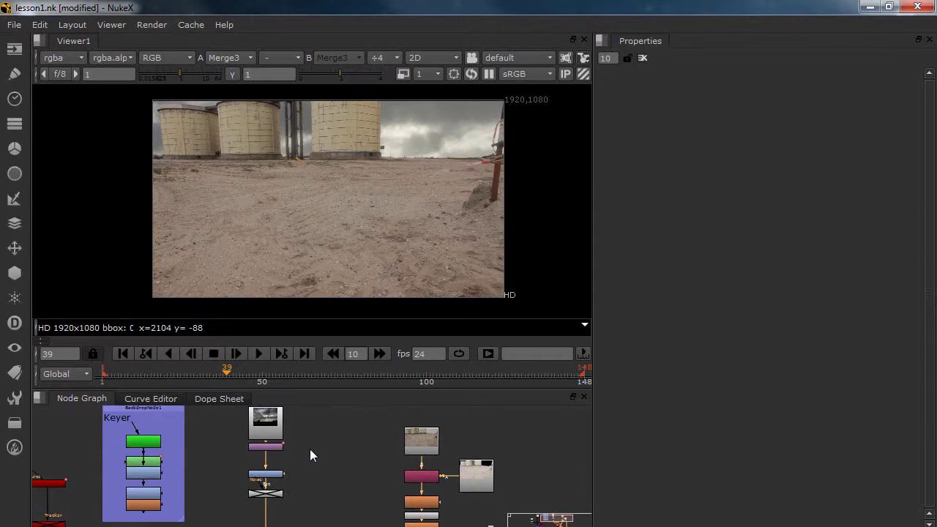
{"action": "scroll", "coordinate": [323, 451], "scroll_direction": "up", "scroll_amount": 2}
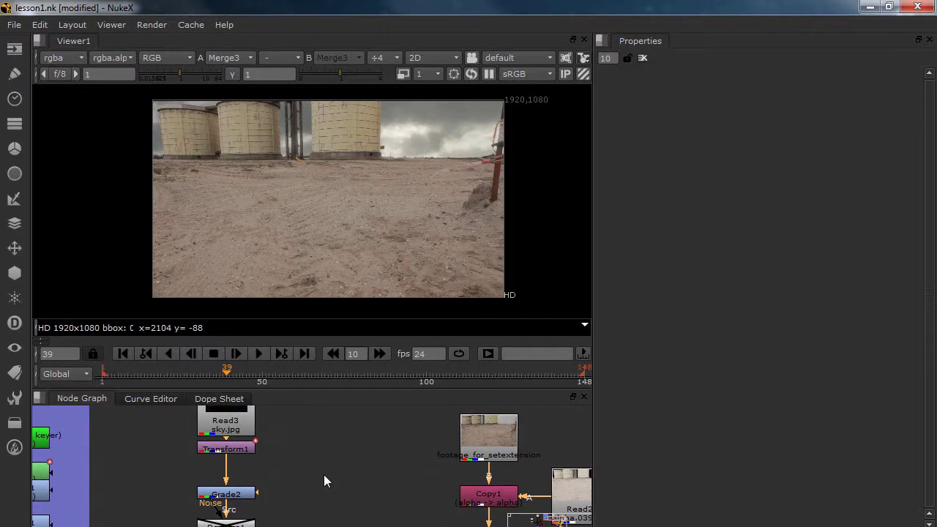
{"action": "scroll", "coordinate": [322, 451], "scroll_direction": "down", "scroll_amount": 3}
{"action": "scroll", "coordinate": [288, 477], "scroll_direction": "up", "scroll_amount": 3}
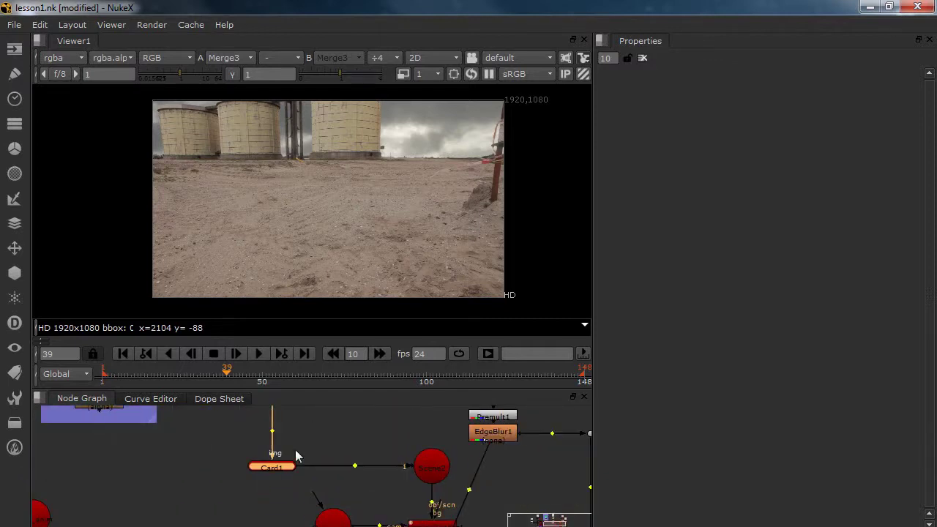
{"action": "key", "text": "ctrl+c"}
{"action": "key", "text": "ctrl+v"}
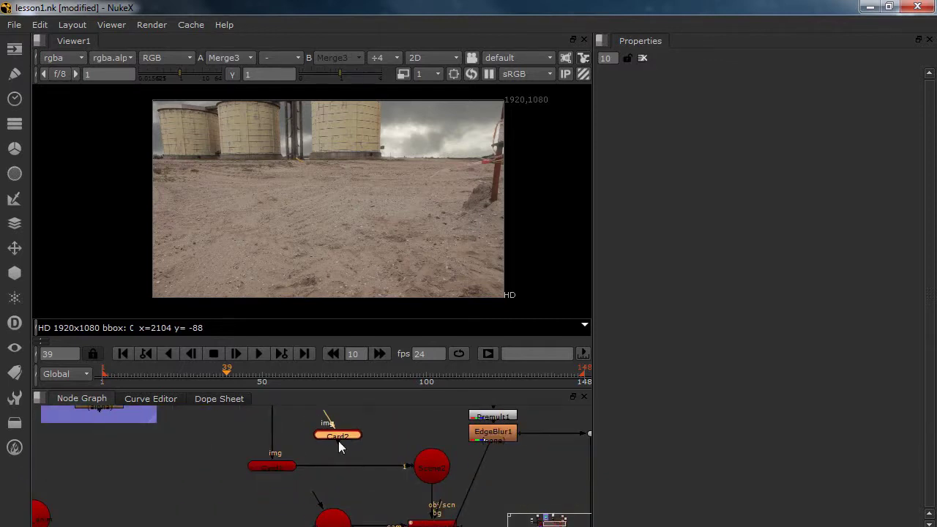
{"action": "left_click_drag", "start_coordinate": [344, 461], "coordinate": [426, 464]}
{"action": "scroll", "coordinate": [351, 481], "scroll_direction": "down", "scroll_amount": 3}
{"action": "middle_click_drag", "start_coordinate": [348, 450], "coordinate": [347, 484]}
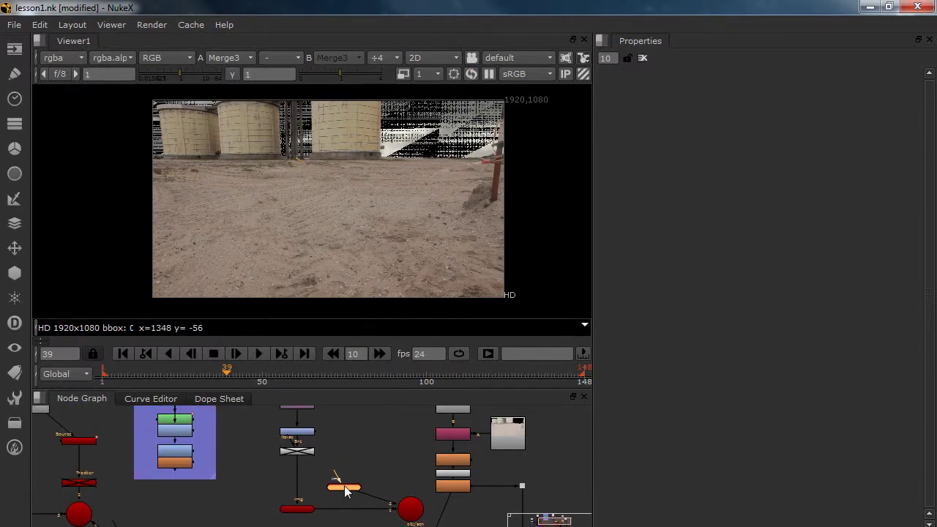
Step: Import Crown_Mountain_2[2].jpg with a Read node, place it beside the sky image's branch, and display it
{"action": "left_click", "coordinate": [343, 420]}
{"action": "middle_click_drag", "start_coordinate": [350, 433], "coordinate": [309, 478]}
{"action": "left_click", "coordinate": [307, 414]}
{"action": "key", "text": "r"}
{"action": "double_click", "coordinate": [209, 315]}
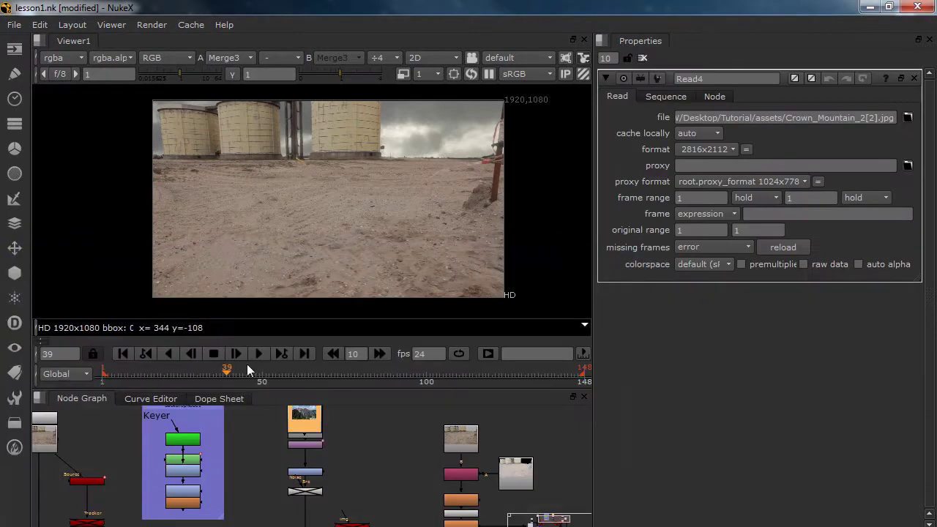
{"action": "left_click_drag", "start_coordinate": [318, 429], "coordinate": [371, 438]}
{"action": "key", "text": "1"}
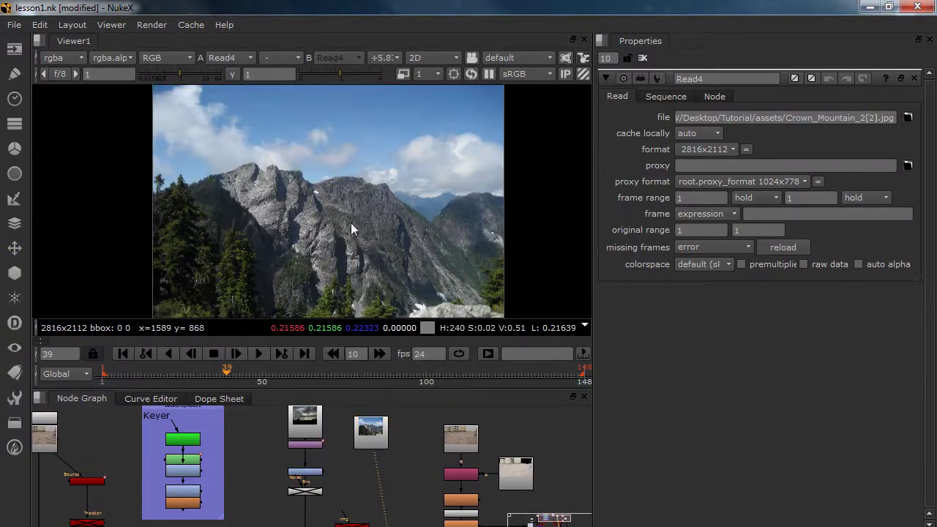
{"action": "middle_click_drag", "start_coordinate": [351, 223], "coordinate": [285, 191]}
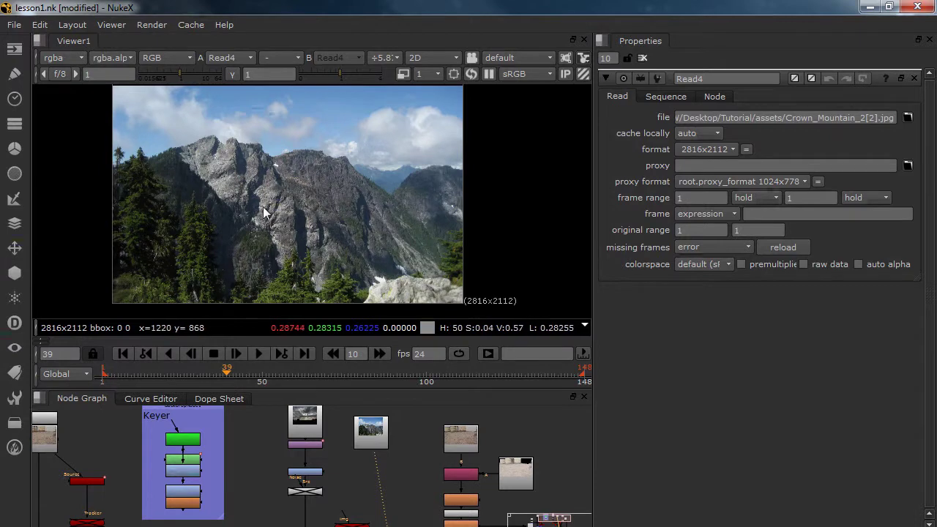
{"action": "middle_click_drag", "start_coordinate": [221, 215], "coordinate": [245, 253]}
Step: Add a Roto node below the mountain image's Read node and switch its shape-drawing tool to another curve type
{"action": "left_click", "coordinate": [372, 431]}
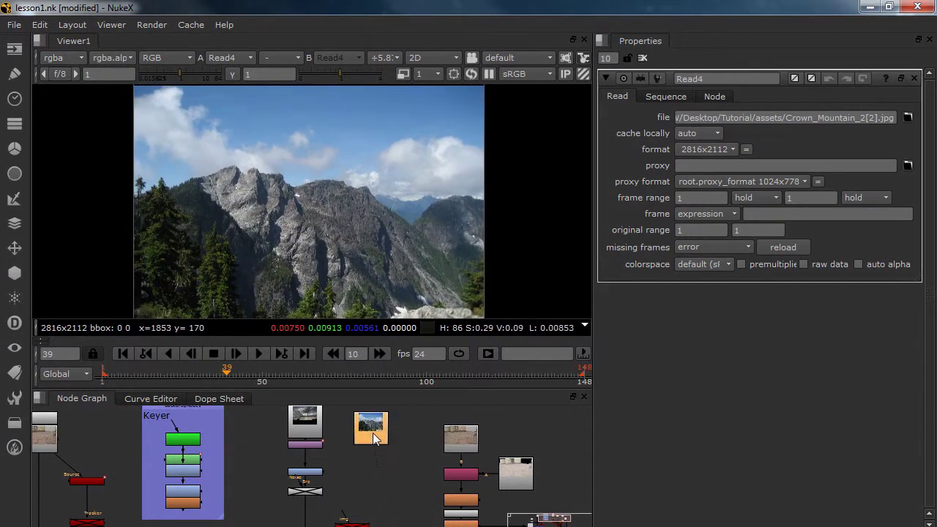
{"action": "key", "text": "o"}
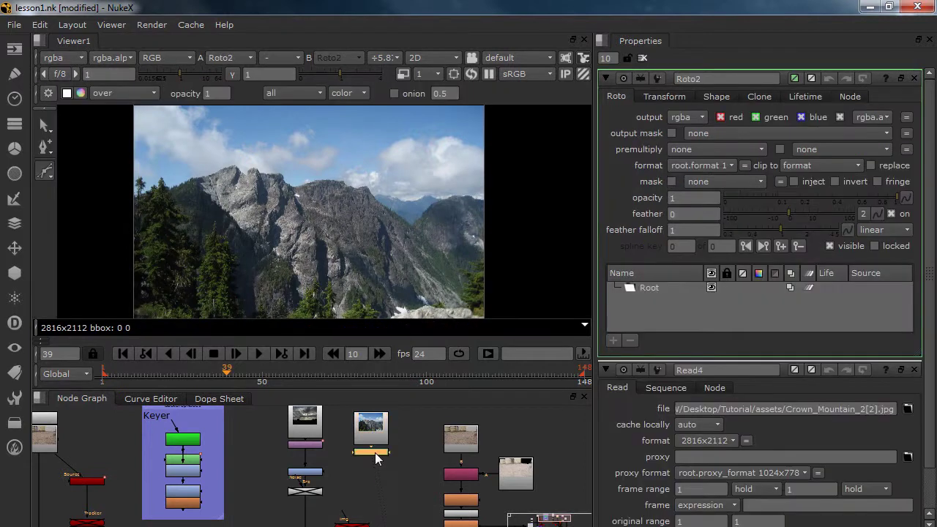
{"action": "left_click", "coordinate": [46, 173]}
{"action": "left_click", "coordinate": [82, 185]}
{"action": "scroll", "coordinate": [435, 187], "scroll_direction": "up", "scroll_amount": 8}
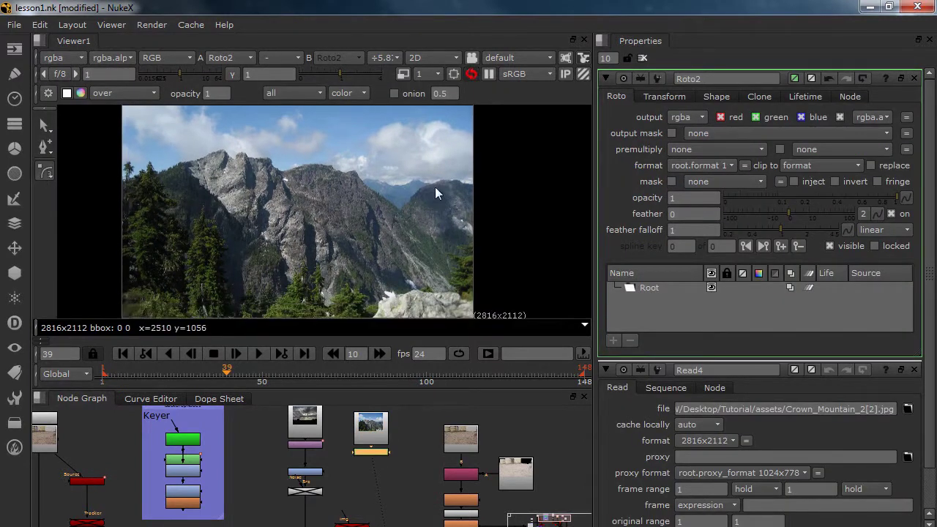
{"action": "scroll", "coordinate": [494, 194], "scroll_direction": "up", "scroll_amount": 2}
{"action": "left_click", "coordinate": [494, 188]}
{"action": "left_click", "coordinate": [476, 188]}
{"action": "left_click", "coordinate": [462, 186]}
{"action": "left_click", "coordinate": [440, 180]}
{"action": "left_click", "coordinate": [421, 181]}
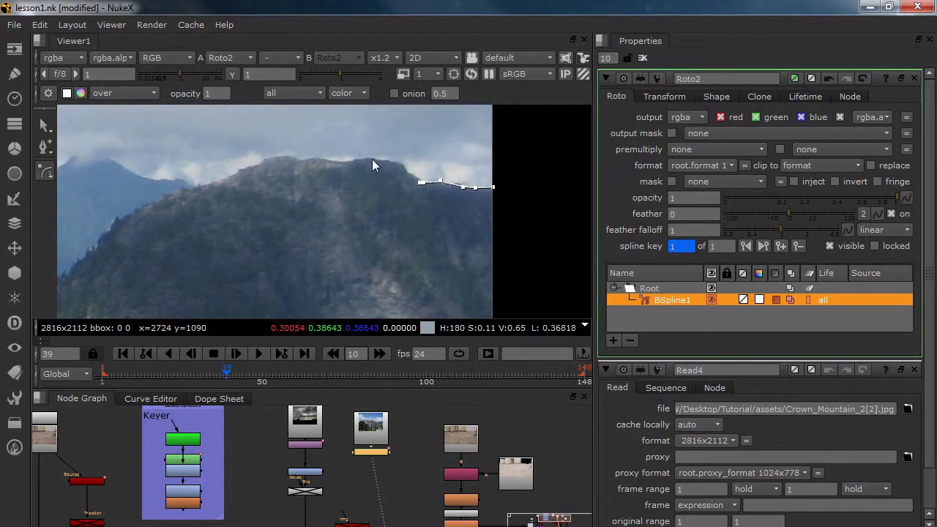
Step: Delete the Roto node below the mountain image's Read node
{"action": "left_click", "coordinate": [372, 438]}
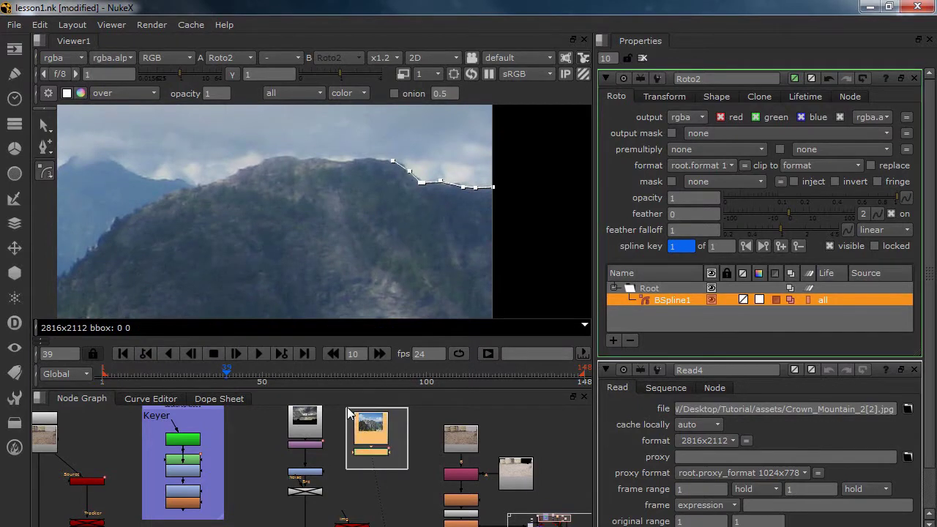
{"action": "left_click", "coordinate": [379, 453]}
{"action": "key", "text": "Delete"}
Step: Paste the copied RotoPaint, FrameHold, Keyer and Roto chain and connect it below the mountain image's Read node
{"action": "left_click", "coordinate": [415, 462]}
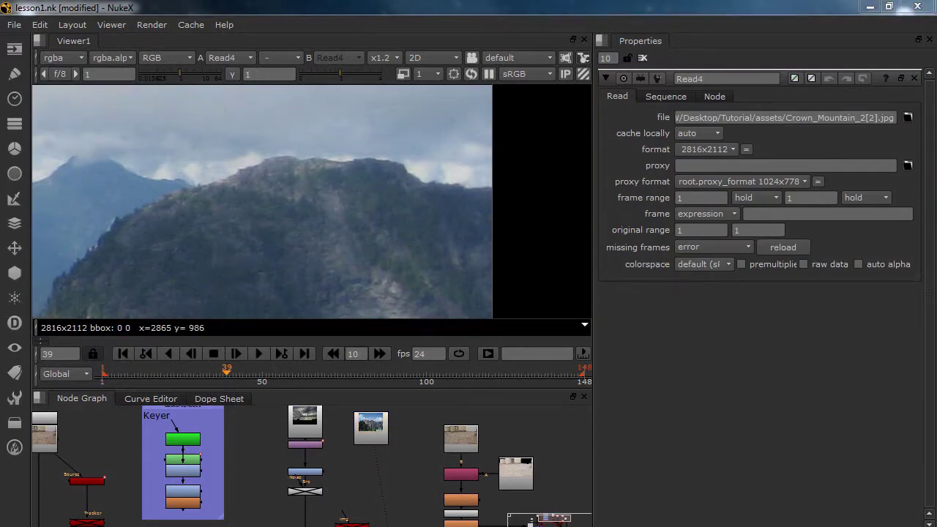
{"action": "key", "text": "ctrl+v"}
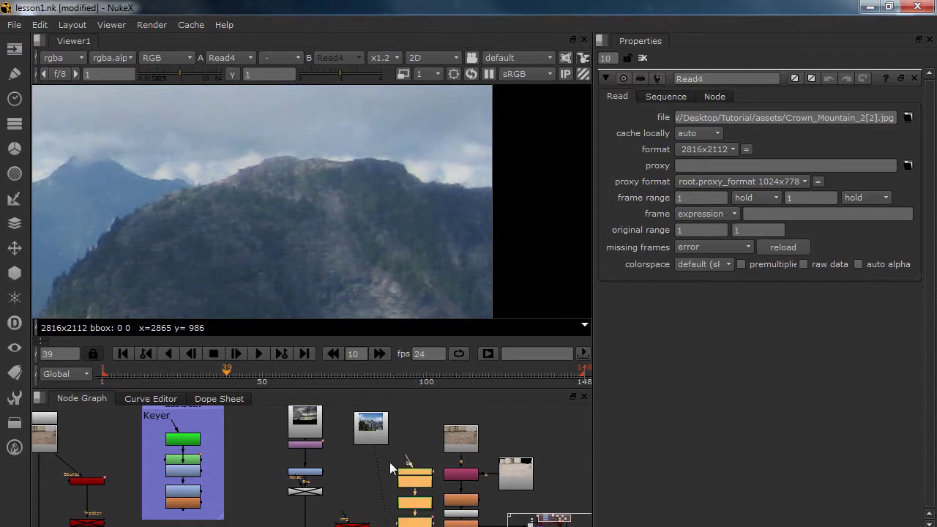
{"action": "left_click_drag", "start_coordinate": [385, 429], "coordinate": [390, 419]}
{"action": "mouse_move", "coordinate": [391, 452]}
{"action": "left_mouse_down"}
{"action": "mouse_move", "coordinate": [434, 525]}
{"action": "mouse_move", "coordinate": [426, 468]}
{"action": "left_mouse_up"}
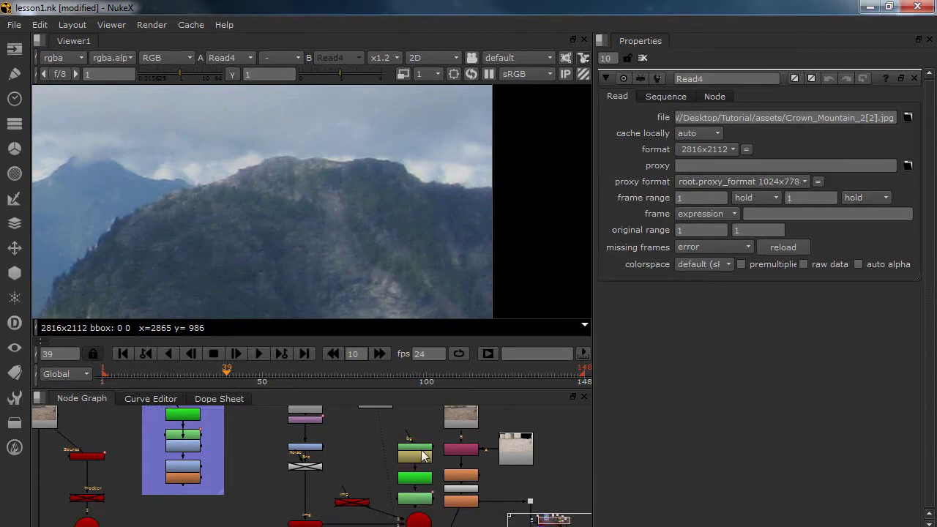
{"action": "left_click_drag", "start_coordinate": [391, 421], "coordinate": [443, 508]}
{"action": "left_click_drag", "start_coordinate": [426, 497], "coordinate": [385, 476]}
{"action": "middle_click_drag", "start_coordinate": [390, 414], "coordinate": [402, 448]}
{"action": "scroll", "coordinate": [407, 431], "scroll_direction": "up", "scroll_amount": 3}
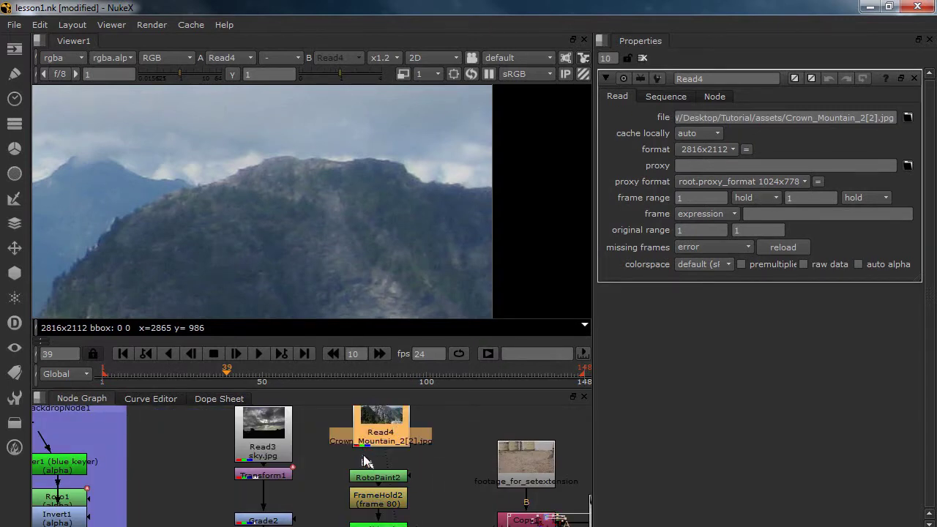
Step: Display the outputs of the pasted Roto24 and RotoPaint2 nodes and go to frame 80
{"action": "middle_click_drag", "start_coordinate": [404, 481], "coordinate": [404, 410]}
{"action": "left_click", "coordinate": [393, 493]}
{"action": "key", "text": "1"}
{"action": "middle_click_drag", "start_coordinate": [414, 447], "coordinate": [424, 495]}
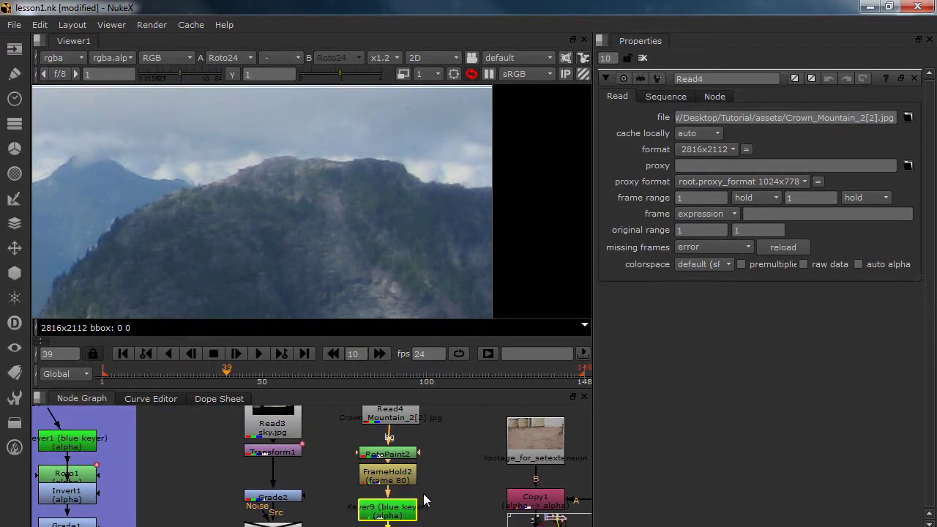
{"action": "left_click", "coordinate": [364, 454]}
{"action": "key", "text": "1"}
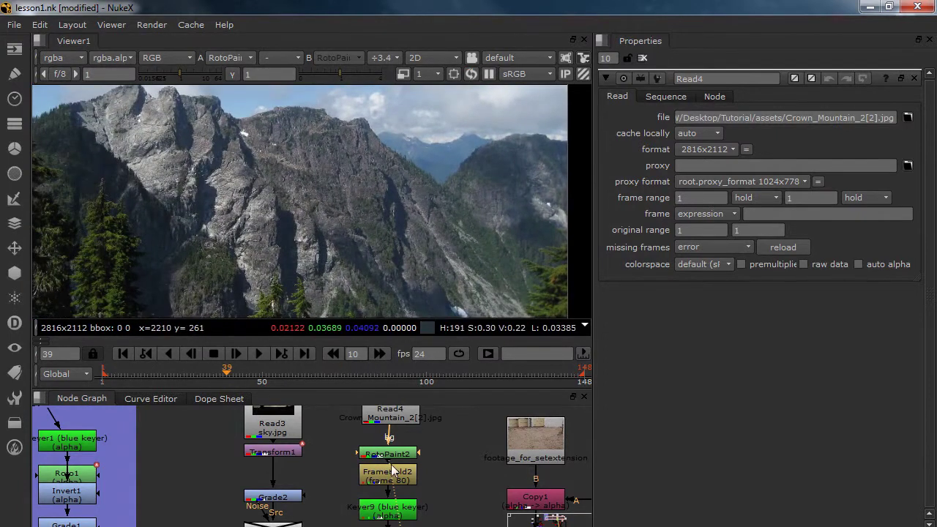
{"action": "left_click", "coordinate": [362, 374]}
{"action": "scroll", "coordinate": [404, 183], "scroll_direction": "down", "scroll_amount": 3}
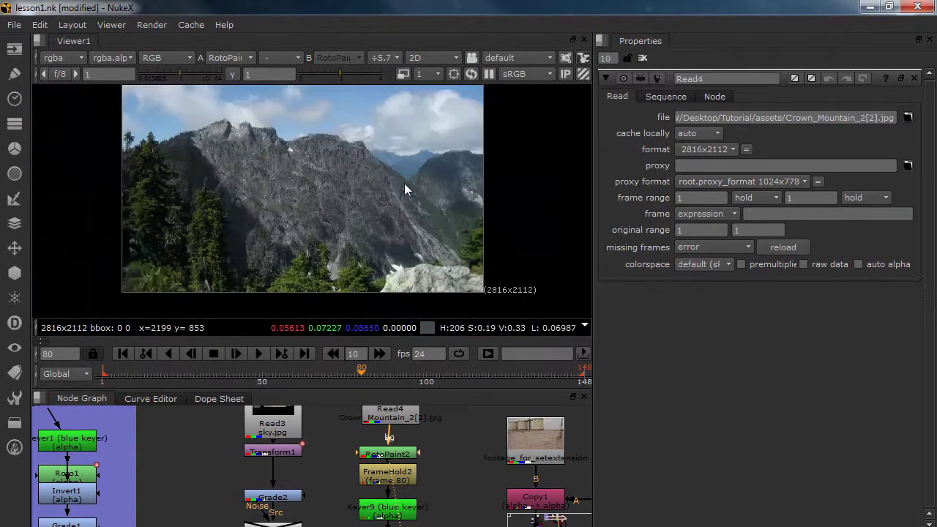
Step: Disable RotoPaint2 to compare the painted mountain with the original image
{"action": "left_click", "coordinate": [395, 454]}
{"action": "key", "text": "d"}
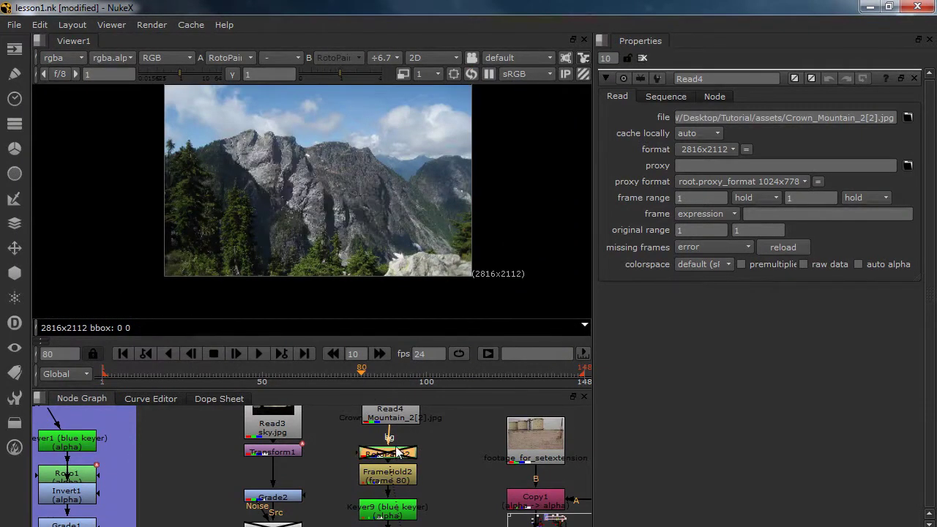
{"action": "scroll", "coordinate": [282, 161], "scroll_direction": "up", "scroll_amount": 3}
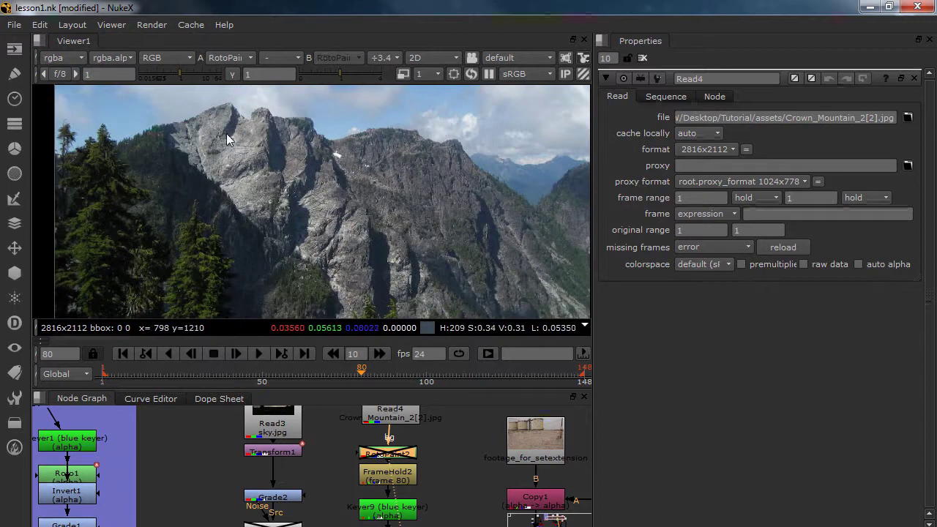
{"action": "middle_click_drag", "start_coordinate": [252, 183], "coordinate": [262, 199]}
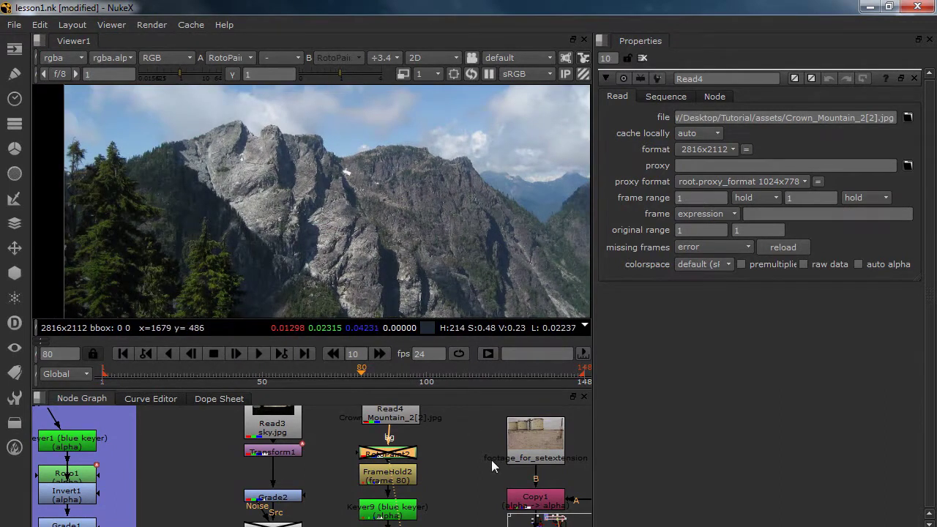
Step: Display the set-extension footage, re-enable RotoPaint2 and examine its painted mountain texture close up
{"action": "left_click", "coordinate": [536, 445]}
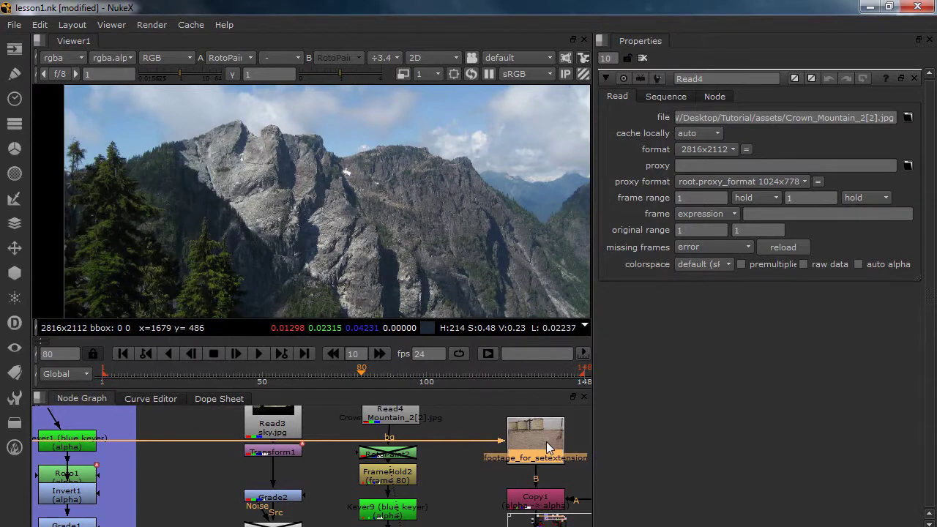
{"action": "key", "text": "1"}
{"action": "scroll", "coordinate": [407, 162], "scroll_direction": "down", "scroll_amount": 2}
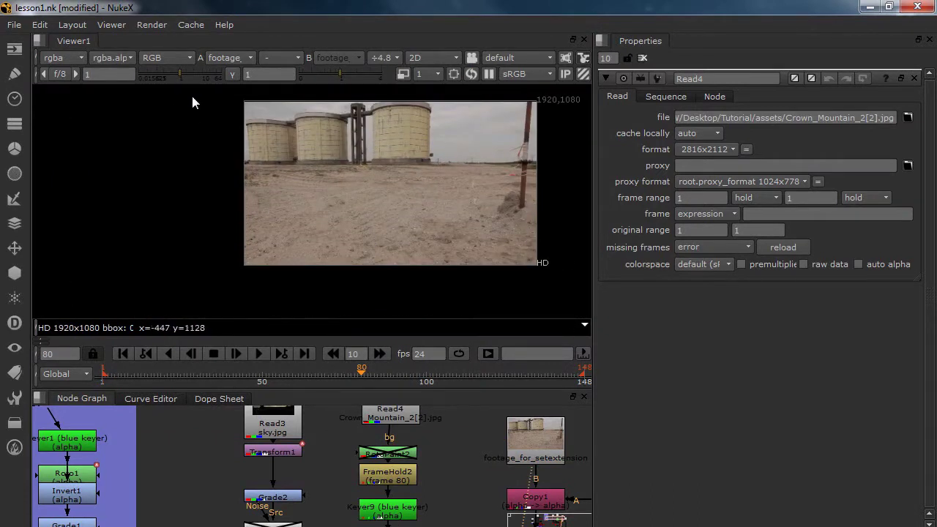
{"action": "left_click", "coordinate": [408, 455]}
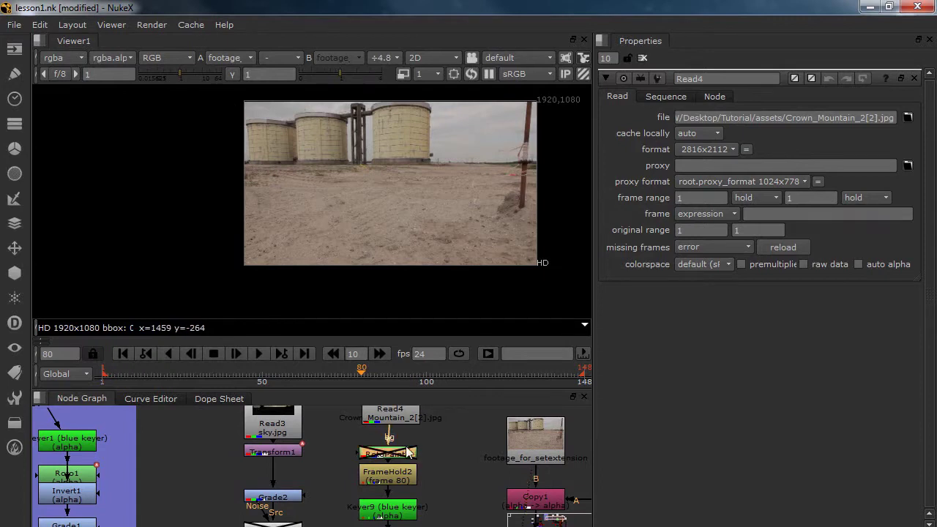
{"action": "key", "text": "1"}
{"action": "scroll", "coordinate": [394, 246], "scroll_direction": "up", "scroll_amount": 5}
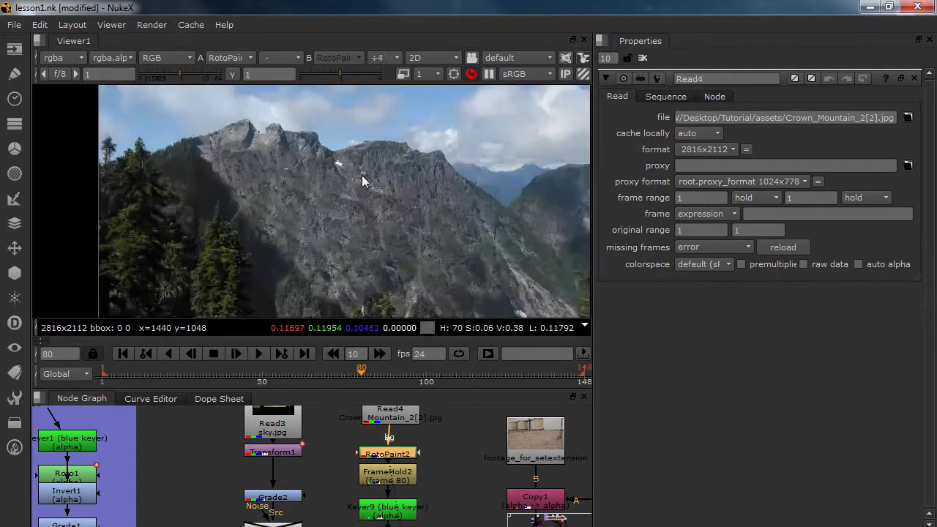
{"action": "scroll", "coordinate": [454, 209], "scroll_direction": "up", "scroll_amount": 3}
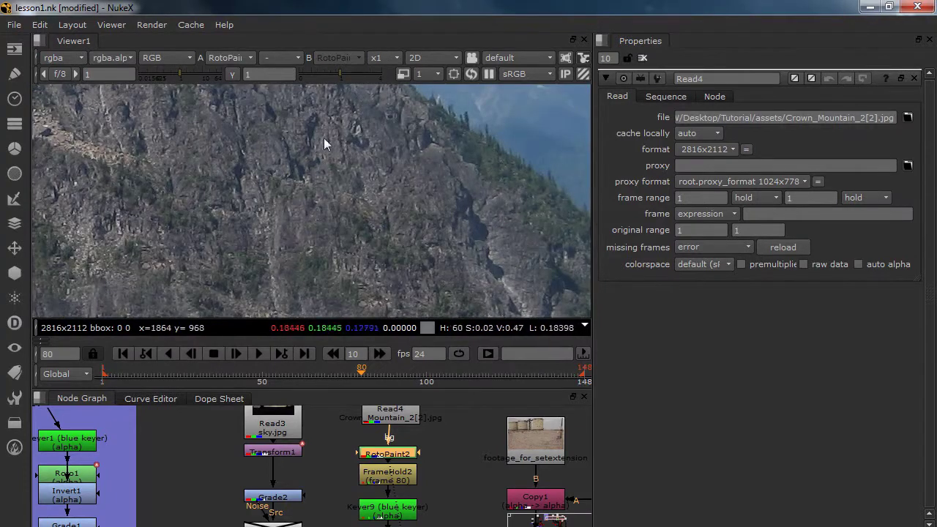
{"action": "scroll", "coordinate": [427, 152], "scroll_direction": "down", "scroll_amount": 4}
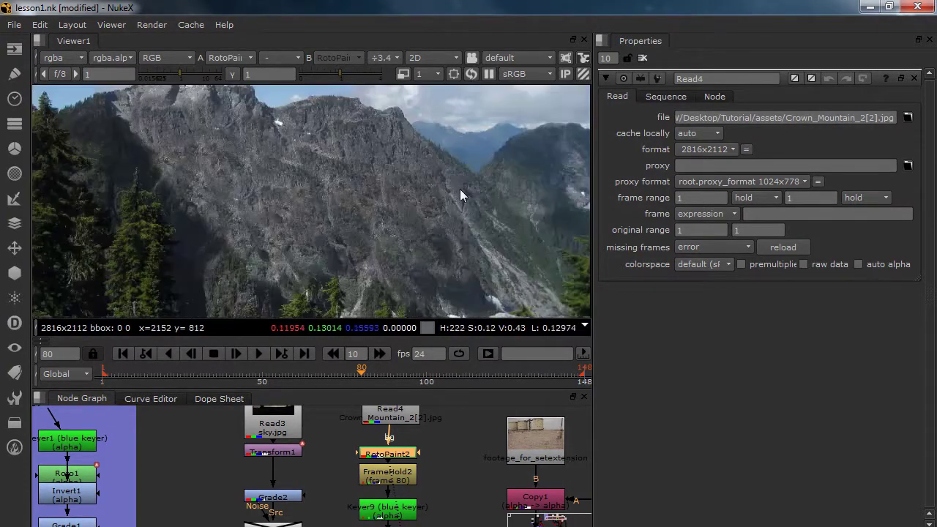
Step: Display the outputs of FrameHold2 and Keyer9, with the playhead at frame 109
{"action": "scroll", "coordinate": [449, 196], "scroll_direction": "up", "scroll_amount": 1}
{"action": "middle_click_drag", "start_coordinate": [409, 444], "coordinate": [411, 426]}
{"action": "left_click", "coordinate": [411, 455]}
{"action": "key", "text": "1"}
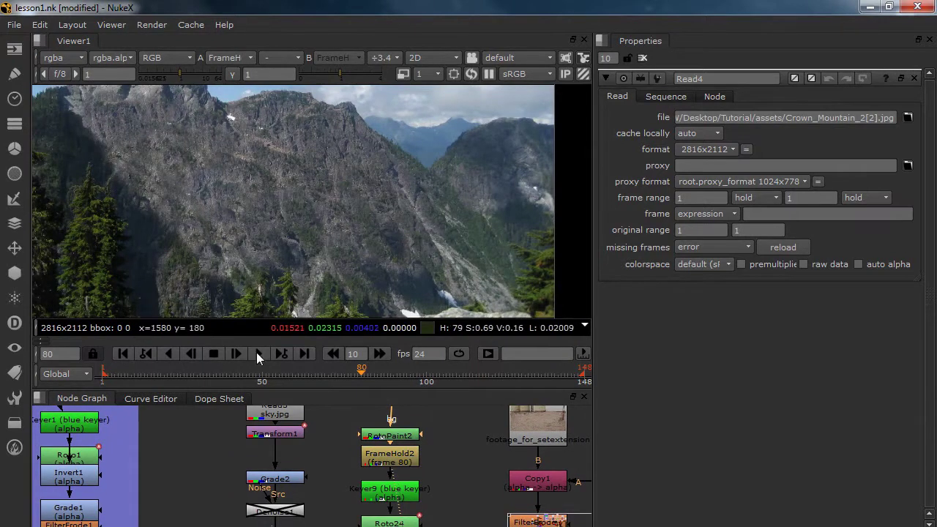
{"action": "middle_click_drag", "start_coordinate": [430, 470], "coordinate": [433, 454]}
{"action": "left_click", "coordinate": [402, 475]}
{"action": "key", "text": "1"}
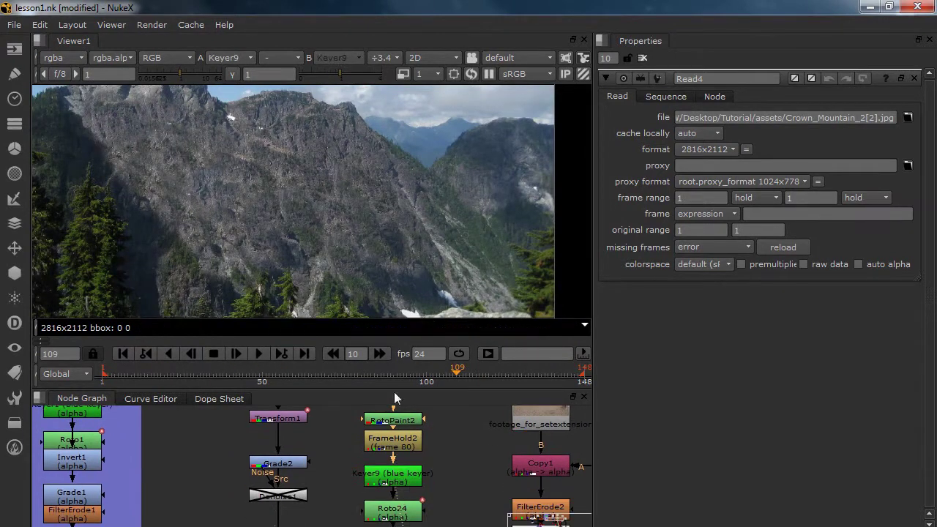
Step: Inspect the alpha channel of Keyer9 and of Roto24 below it
{"action": "key", "text": "a"}
{"action": "middle_click_drag", "start_coordinate": [416, 219], "coordinate": [423, 248]}
{"action": "middle_click_drag", "start_coordinate": [403, 470], "coordinate": [400, 439]}
{"action": "left_click", "coordinate": [392, 482]}
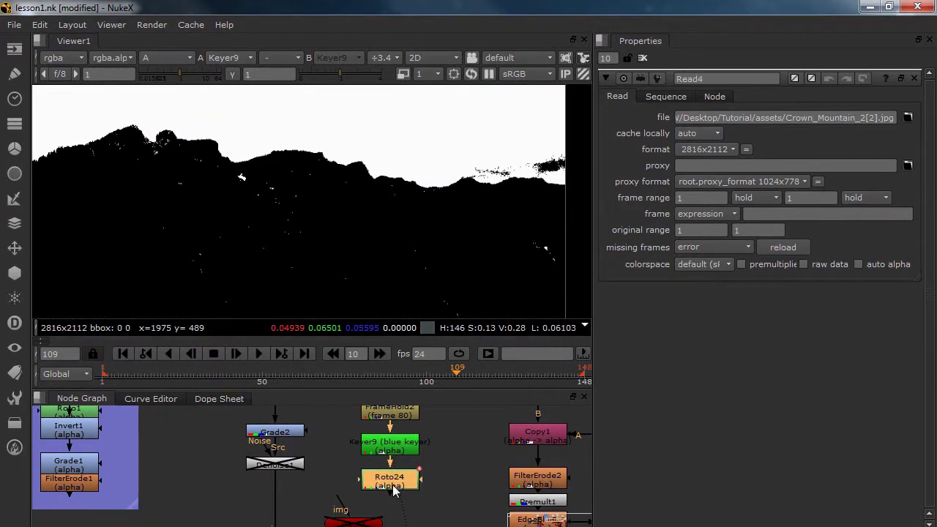
{"action": "key", "text": "1"}
{"action": "scroll", "coordinate": [338, 216], "scroll_direction": "down", "scroll_amount": 3}
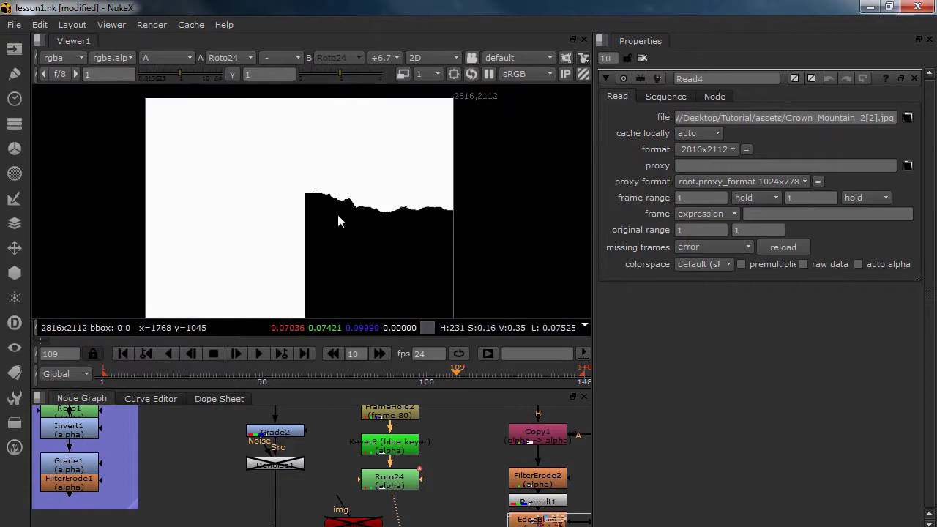
{"action": "key", "text": "a"}
{"action": "key", "text": "a"}
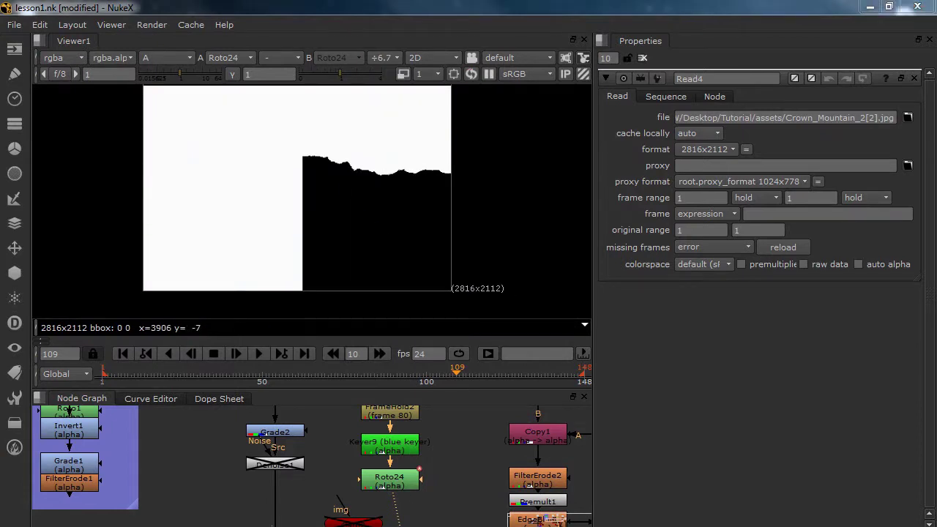
Step: Add an Invert node below Roto24 in the mountain branch
{"action": "scroll", "coordinate": [362, 494], "scroll_direction": "down", "scroll_amount": 5}
{"action": "left_click_drag", "start_coordinate": [355, 406], "coordinate": [410, 468]}
{"action": "left_click", "coordinate": [403, 466]}
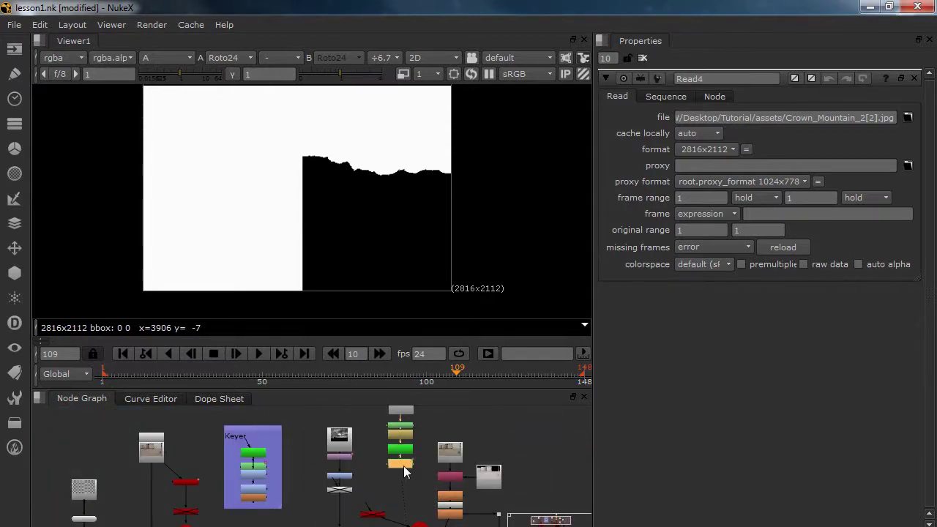
{"action": "key", "text": "Tab"}
{"action": "type", "text": "in"}
{"action": "left_click", "coordinate": [415, 477]}
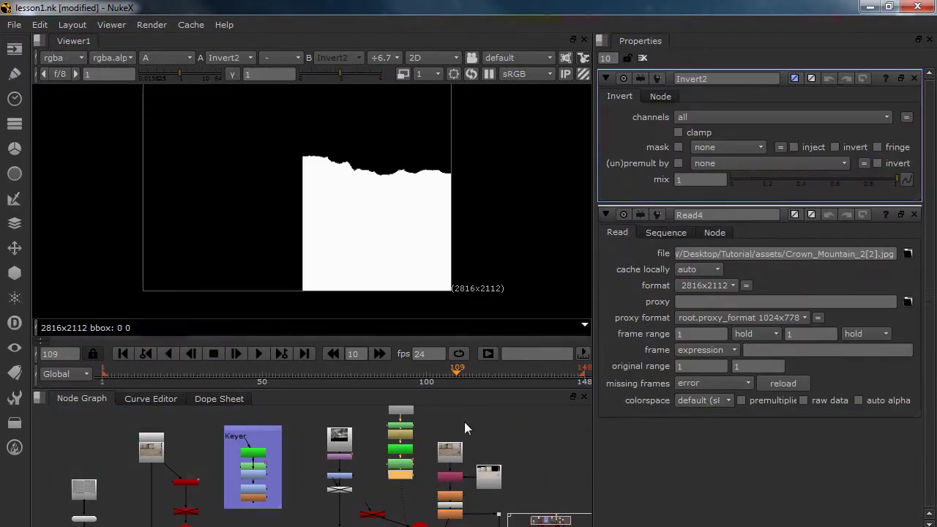
Step: Limit the Invert node to the alpha channel and switch the viewer back to the RGB image
{"action": "left_click", "coordinate": [688, 117]}
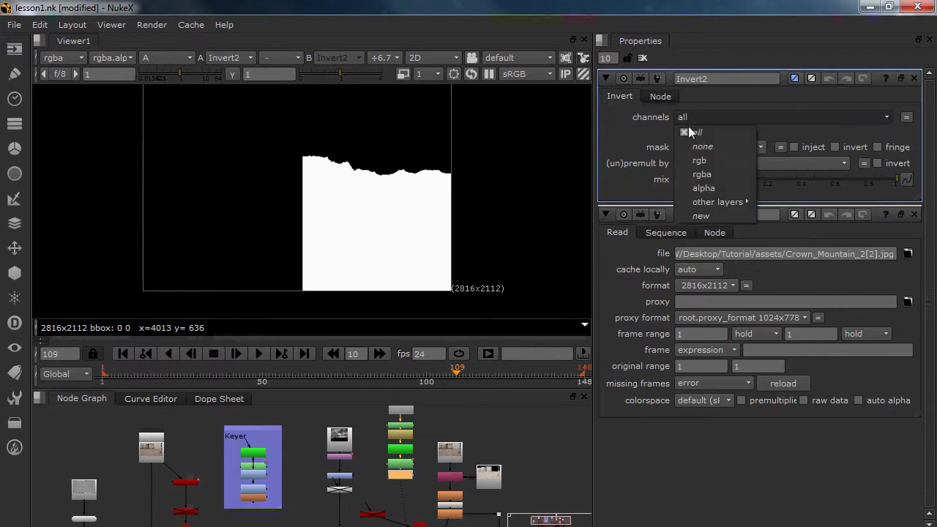
{"action": "left_click", "coordinate": [704, 188]}
{"action": "key", "text": "a"}
{"action": "key", "text": "a"}
{"action": "key", "text": "a"}
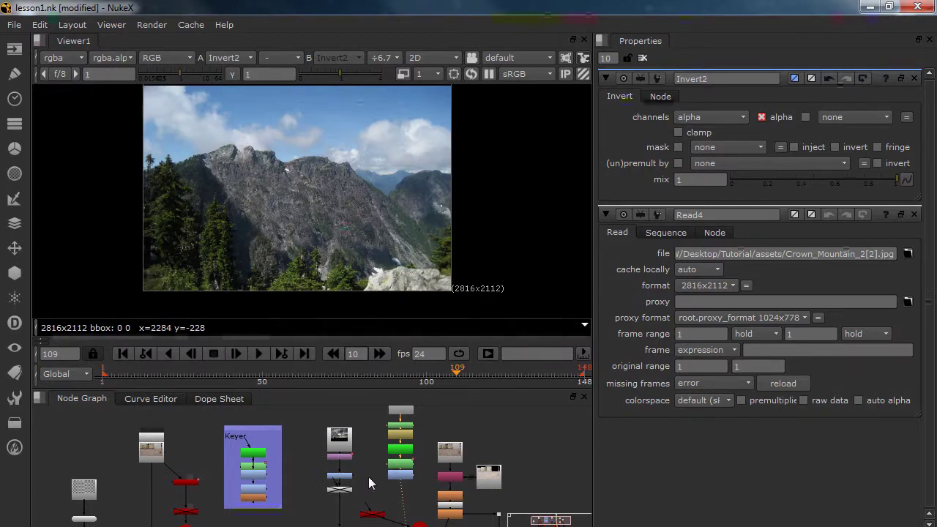
Step: Add a FilterErode node below the mountain branch's Invert node, followed by a Premult node
{"action": "middle_click_drag", "start_coordinate": [306, 459], "coordinate": [299, 422]}
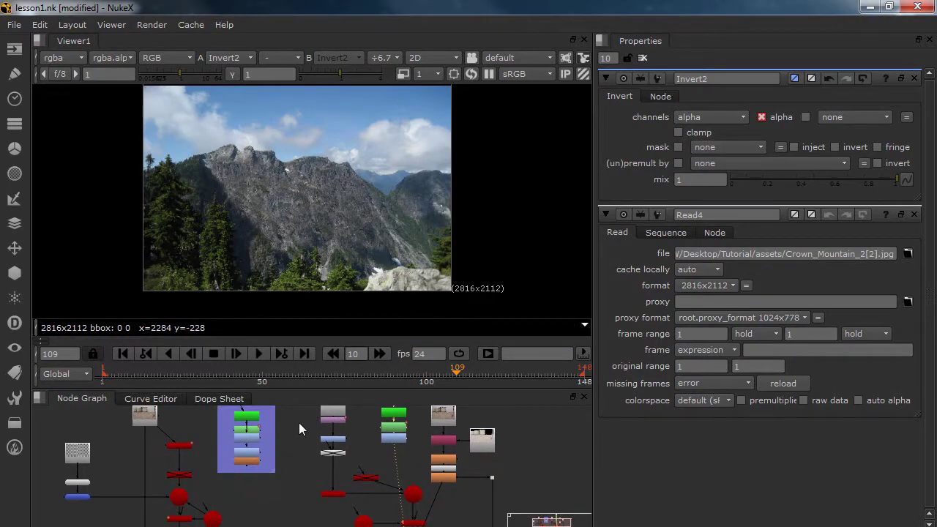
{"action": "scroll", "coordinate": [315, 430], "scroll_direction": "up", "scroll_amount": 3}
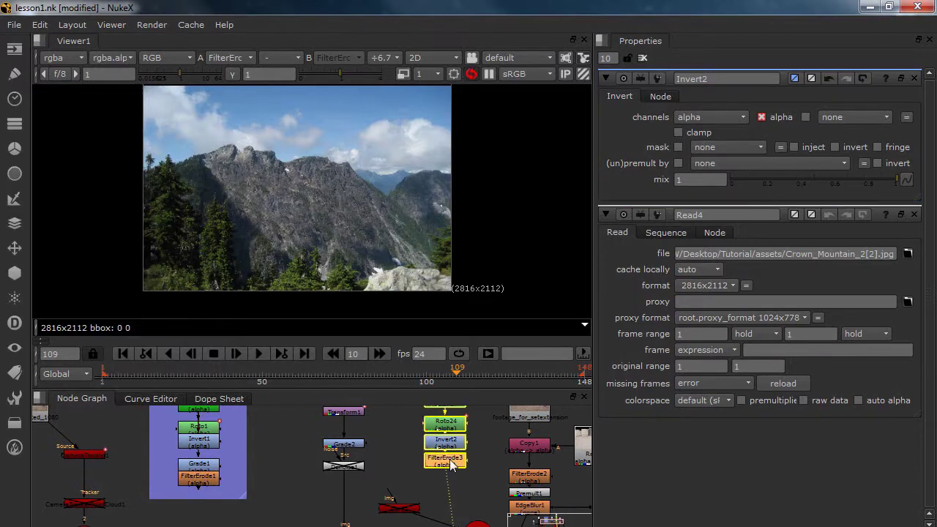
{"action": "key", "text": "Tab"}
{"action": "type", "text": "prem"}
{"action": "key", "text": "Return"}
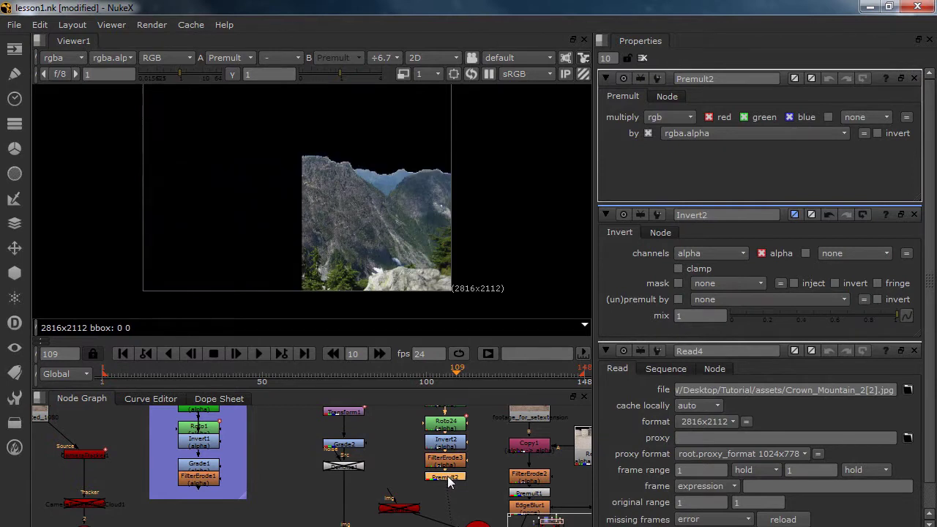
Step: Set the size of FilterErode3 to 1 to remove the light fringe along the mountain ridge
{"action": "scroll", "coordinate": [374, 219], "scroll_direction": "up", "scroll_amount": 6}
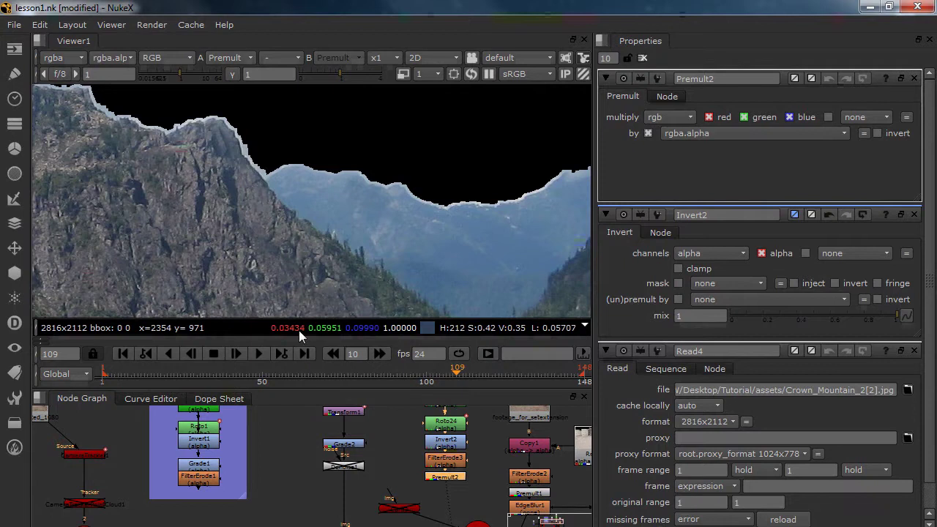
{"action": "scroll", "coordinate": [403, 228], "scroll_direction": "down", "scroll_amount": 5}
{"action": "left_click_drag", "start_coordinate": [448, 477], "coordinate": [449, 492]}
{"action": "double_click", "coordinate": [446, 458]}
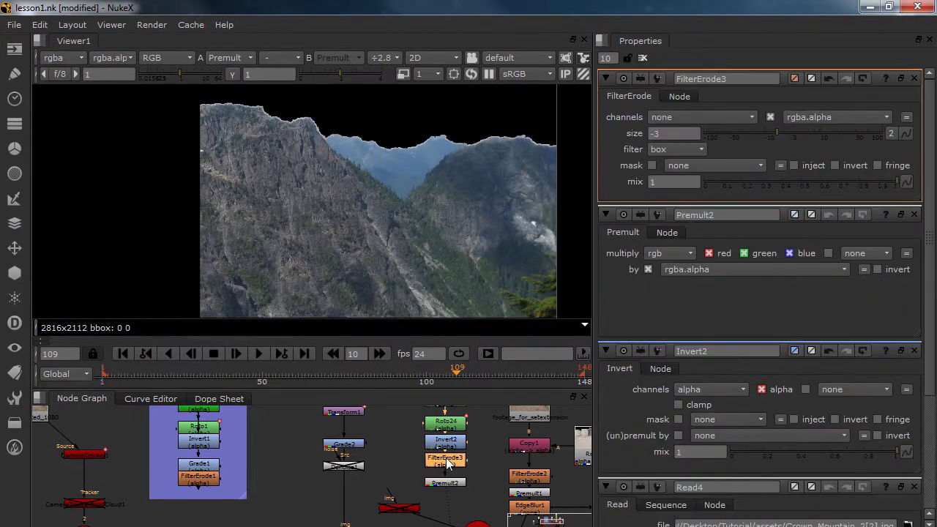
{"action": "scroll", "coordinate": [447, 463], "scroll_direction": "up", "scroll_amount": 3}
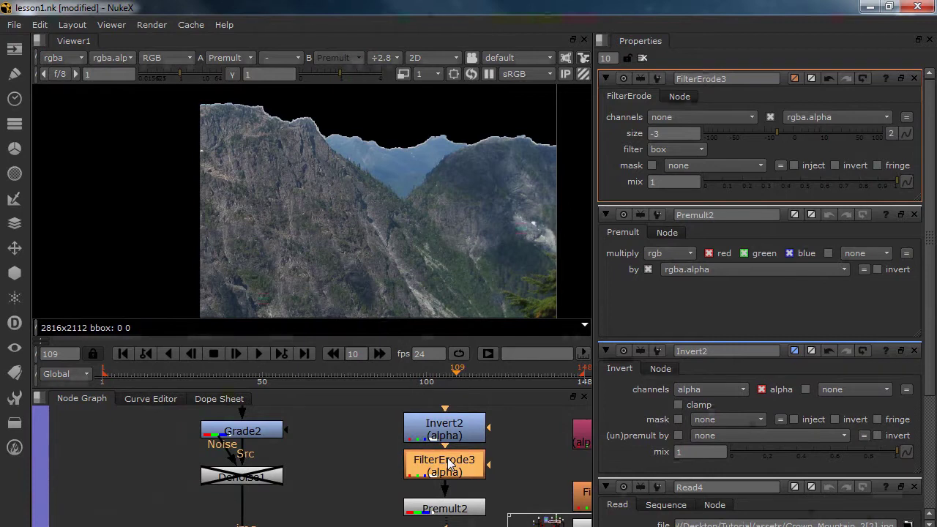
{"action": "scroll", "coordinate": [310, 169], "scroll_direction": "up", "scroll_amount": 6}
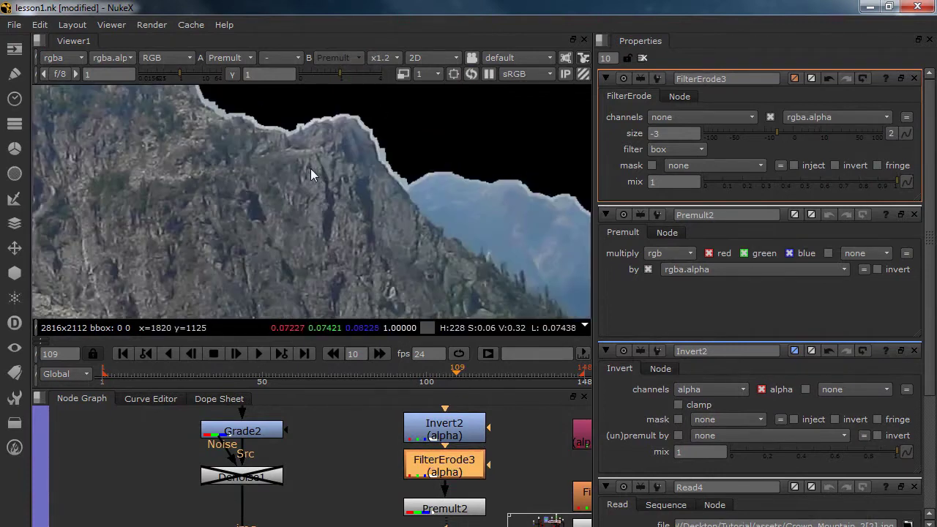
{"action": "scroll", "coordinate": [395, 179], "scroll_direction": "up", "scroll_amount": 1}
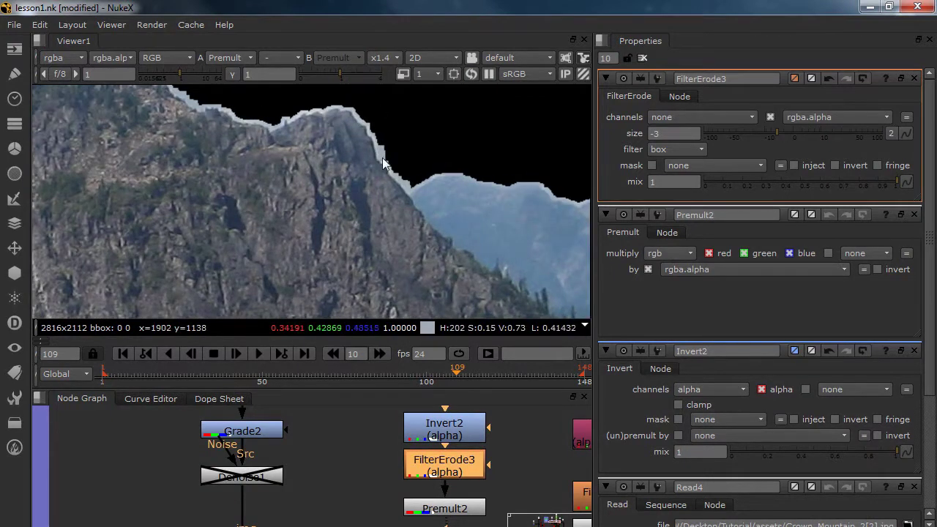
{"action": "scroll", "coordinate": [378, 166], "scroll_direction": "up", "scroll_amount": 4}
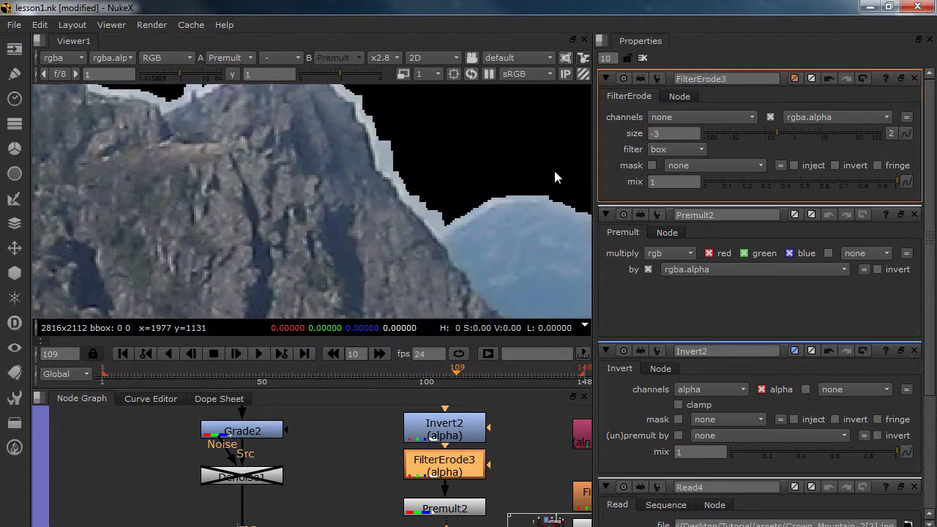
{"action": "left_click", "coordinate": [664, 133]}
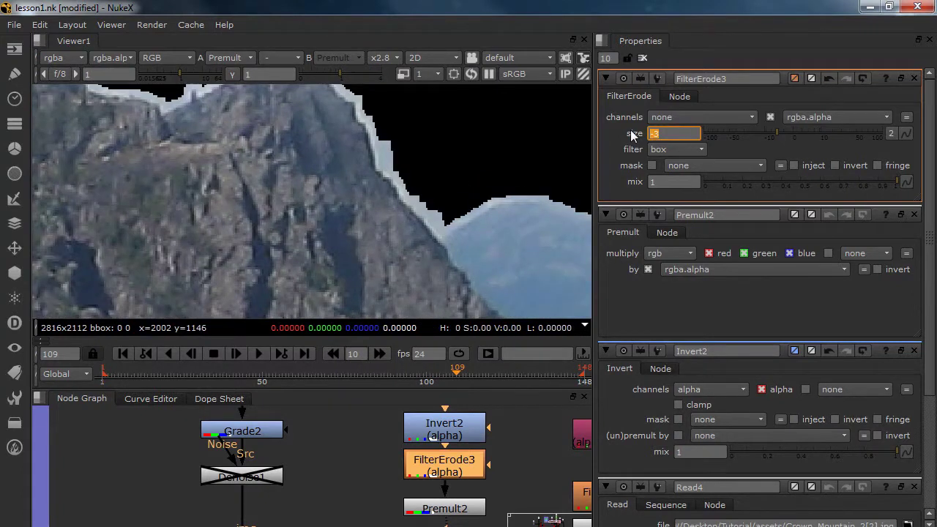
{"action": "type", "text": "1"}
{"action": "key", "text": "Return"}
Step: In Roto24, reshape BSpline1 at frame 80 so that its edge follows the distant ridge line more closely
{"action": "scroll", "coordinate": [406, 240], "scroll_direction": "down", "scroll_amount": 9}
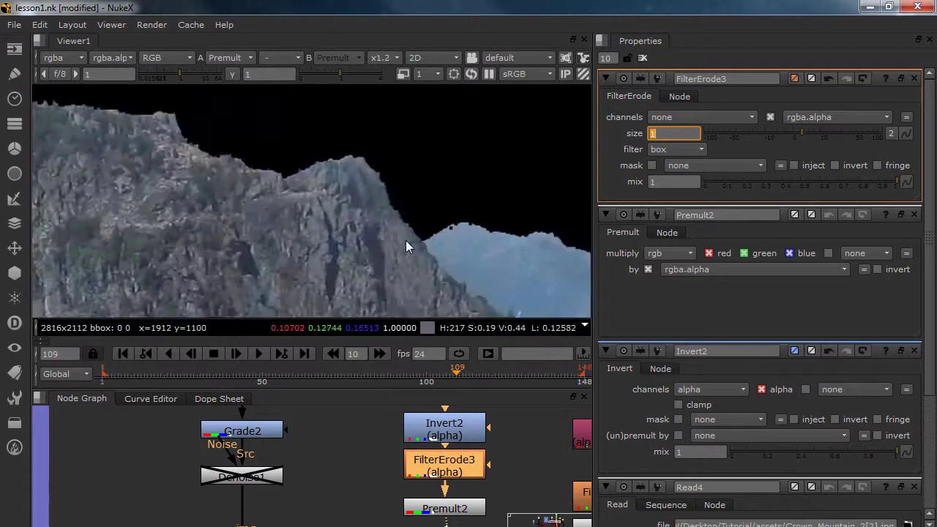
{"action": "middle_click_drag", "start_coordinate": [479, 229], "coordinate": [334, 181]}
{"action": "scroll", "coordinate": [334, 181], "scroll_direction": "down", "scroll_amount": 2}
{"action": "scroll", "coordinate": [396, 214], "scroll_direction": "up", "scroll_amount": 4}
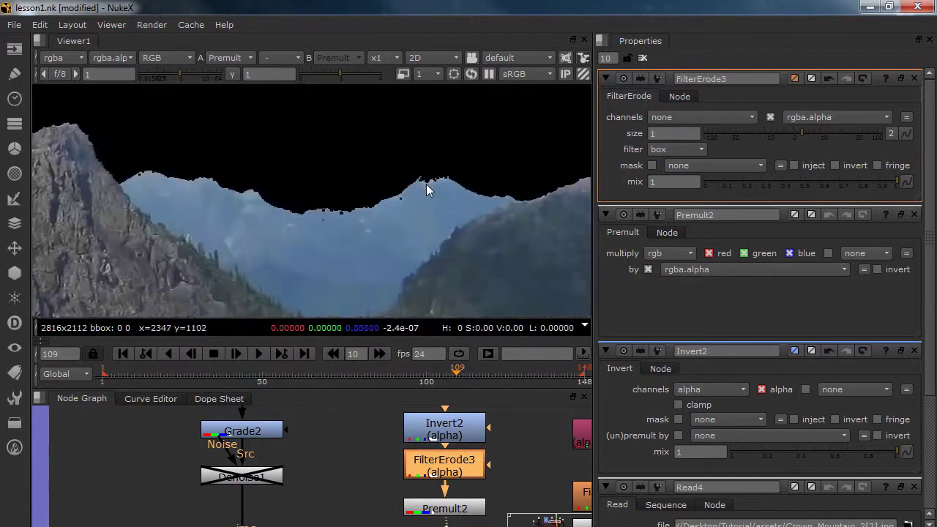
{"action": "scroll", "coordinate": [453, 187], "scroll_direction": "up", "scroll_amount": 1}
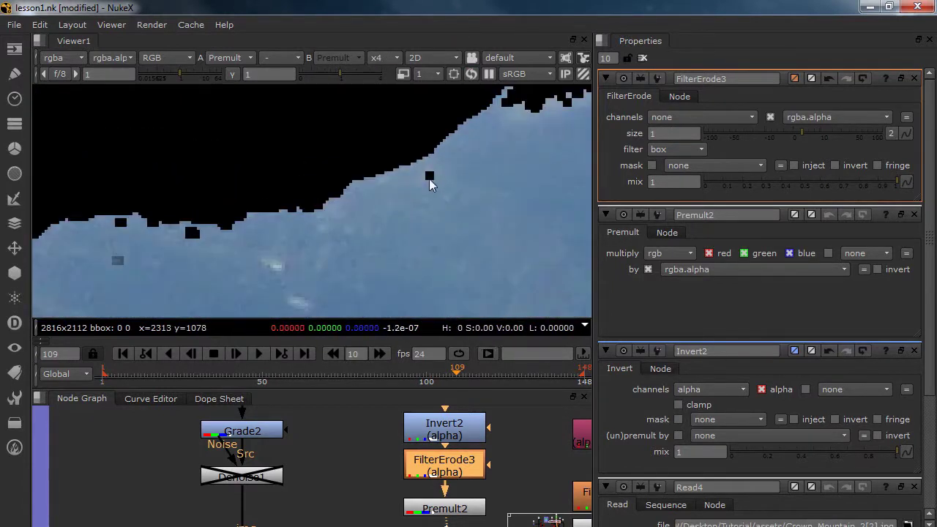
{"action": "scroll", "coordinate": [435, 434], "scroll_direction": "down", "scroll_amount": 3}
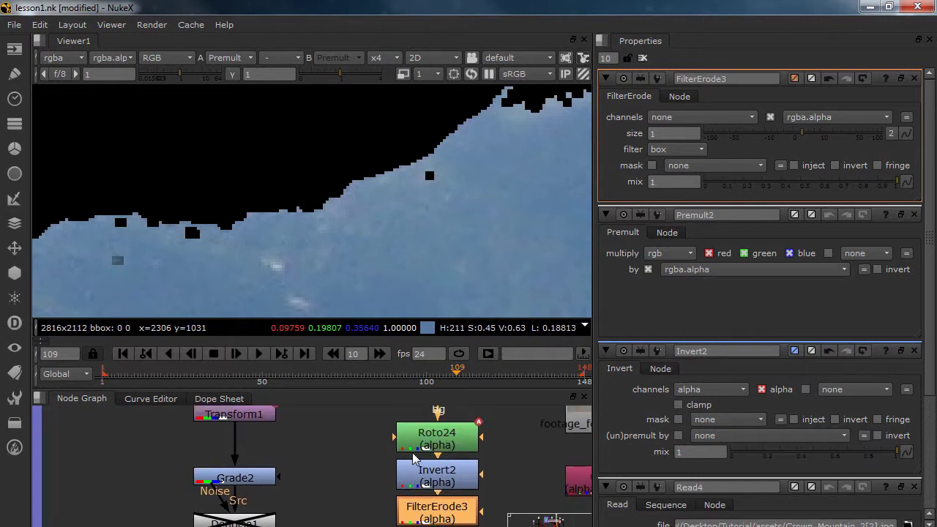
{"action": "double_click", "coordinate": [435, 437]}
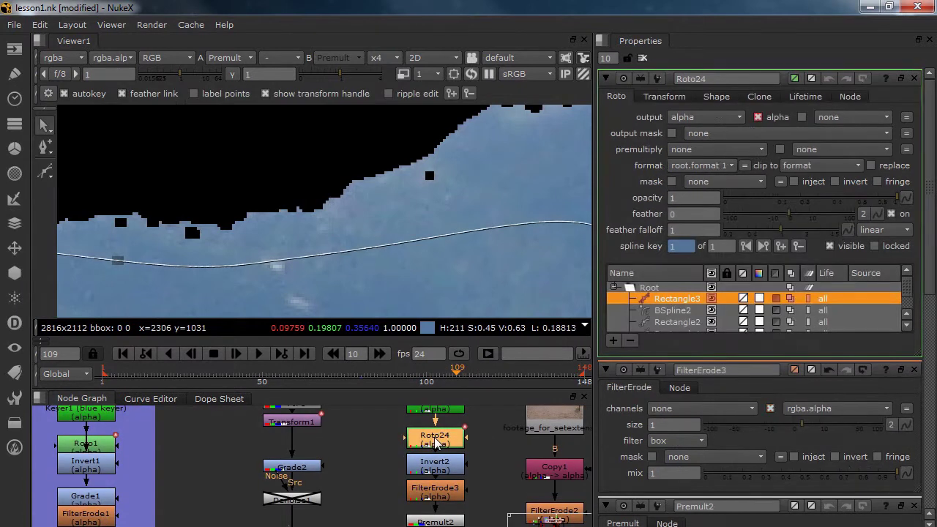
{"action": "left_click", "coordinate": [361, 374]}
{"action": "left_click", "coordinate": [141, 266]}
{"action": "middle_click_drag", "start_coordinate": [196, 277], "coordinate": [306, 292]}
{"action": "left_click_drag", "start_coordinate": [306, 293], "coordinate": [234, 232]}
{"action": "left_click_drag", "start_coordinate": [376, 279], "coordinate": [318, 246]}
{"action": "middle_click_drag", "start_coordinate": [424, 261], "coordinate": [330, 275]}
{"action": "left_click_drag", "start_coordinate": [408, 280], "coordinate": [293, 267]}
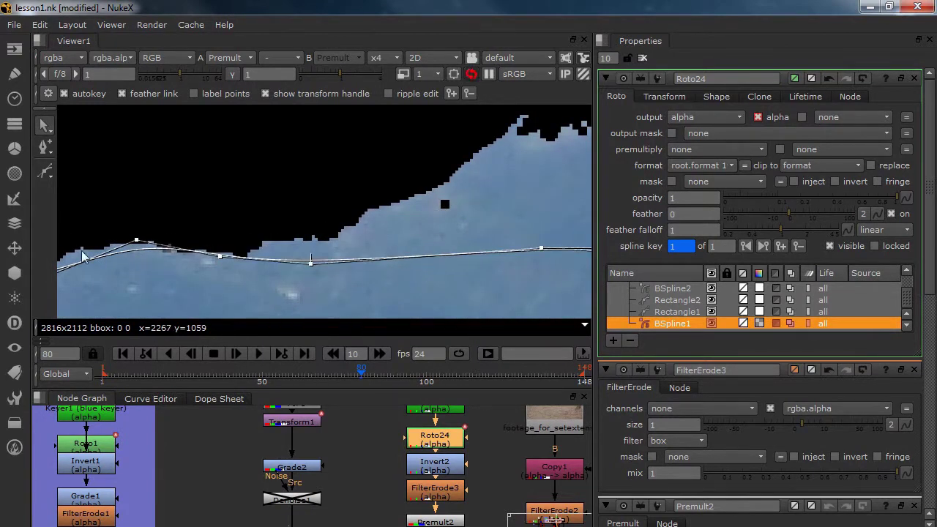
Step: Draw a small closed Bezier in Roto24 around the hole below the distant ridge and set its colour to 0
{"action": "left_click", "coordinate": [45, 171]}
{"action": "left_click", "coordinate": [475, 178]}
{"action": "left_click", "coordinate": [427, 202]}
{"action": "left_click", "coordinate": [416, 229]}
{"action": "left_click", "coordinate": [462, 241]}
{"action": "left_click", "coordinate": [489, 220]}
{"action": "left_click", "coordinate": [475, 178]}
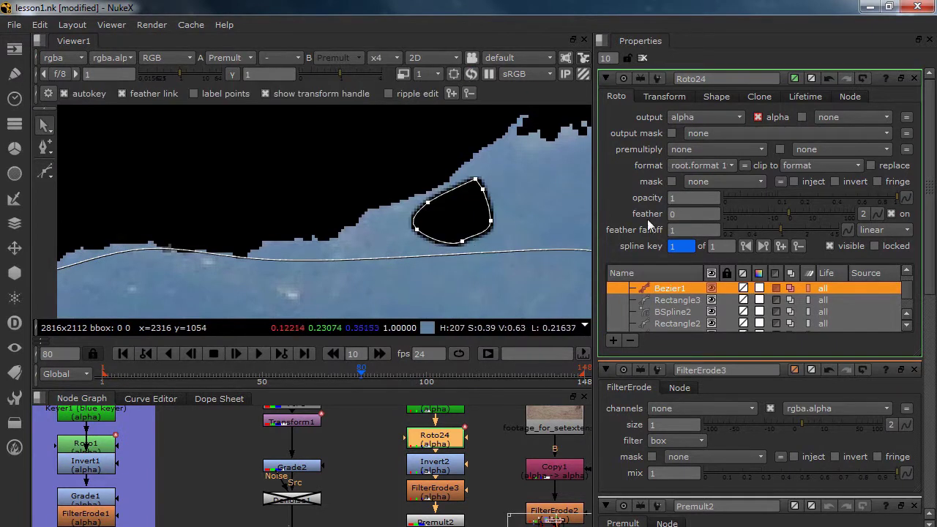
{"action": "left_click", "coordinate": [716, 97]}
{"action": "scroll", "coordinate": [219, 194], "scroll_direction": "down", "scroll_amount": 5}
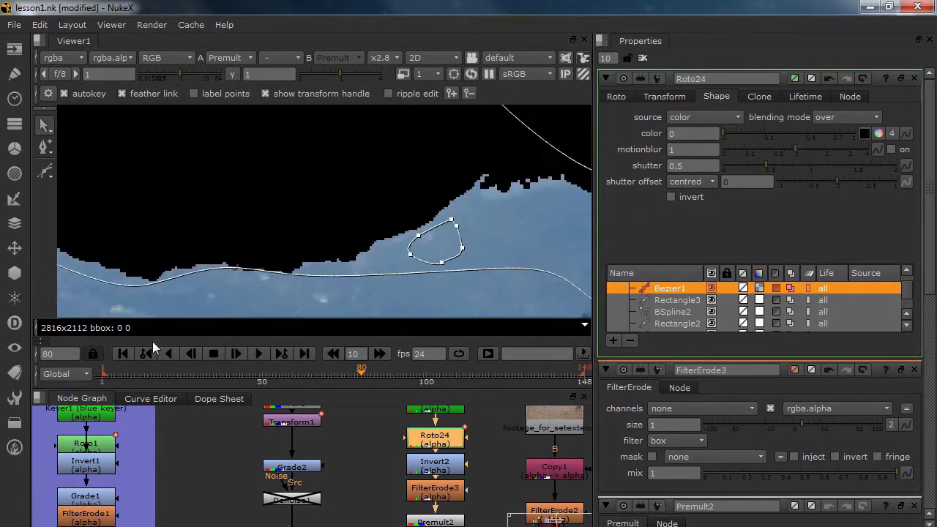
{"action": "scroll", "coordinate": [218, 194], "scroll_direction": "down", "scroll_amount": 6}
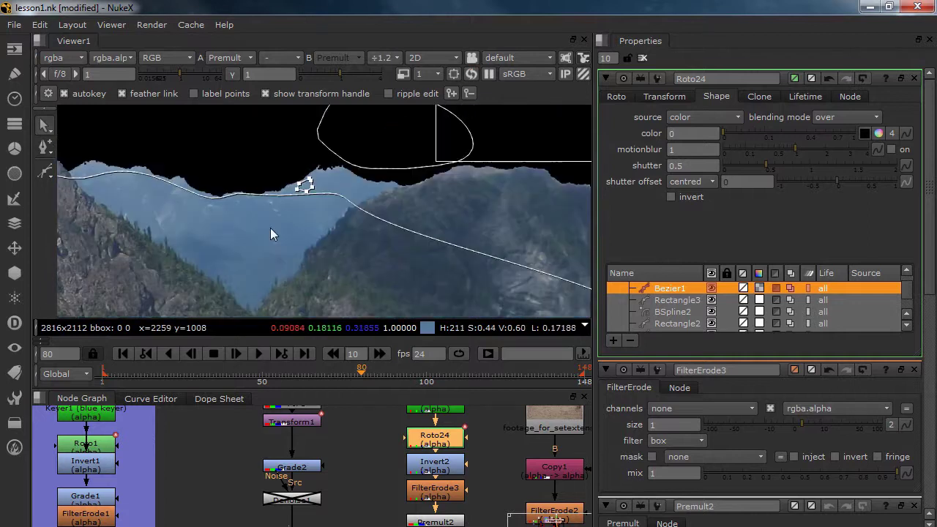
Step: Close all node properties, connect Card2's image input to Premult2 and enable Card2
{"action": "left_click", "coordinate": [642, 58]}
{"action": "middle_click_drag", "start_coordinate": [342, 258], "coordinate": [441, 227]}
{"action": "scroll", "coordinate": [212, 202], "scroll_direction": "down", "scroll_amount": 4}
{"action": "middle_click_drag", "start_coordinate": [463, 503], "coordinate": [459, 454]}
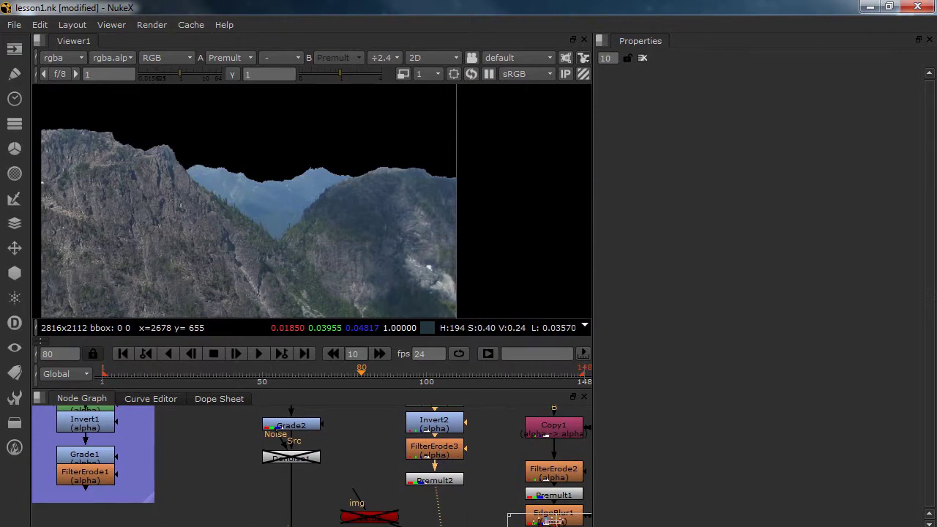
{"action": "middle_click_drag", "start_coordinate": [428, 493], "coordinate": [432, 429]}
{"action": "left_click_drag", "start_coordinate": [376, 454], "coordinate": [423, 415]}
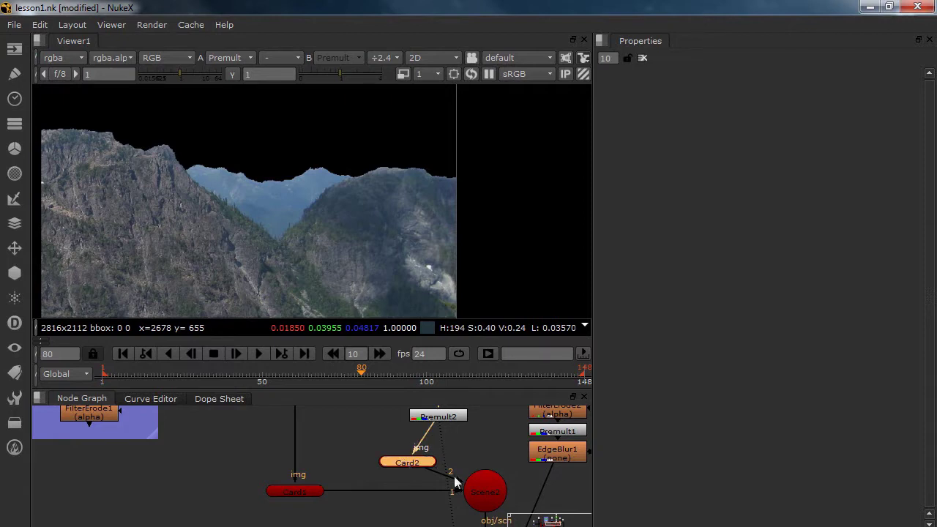
Step: Display Scene2 in the 3D viewer and select the mountain card, Card2
{"action": "left_click", "coordinate": [489, 489]}
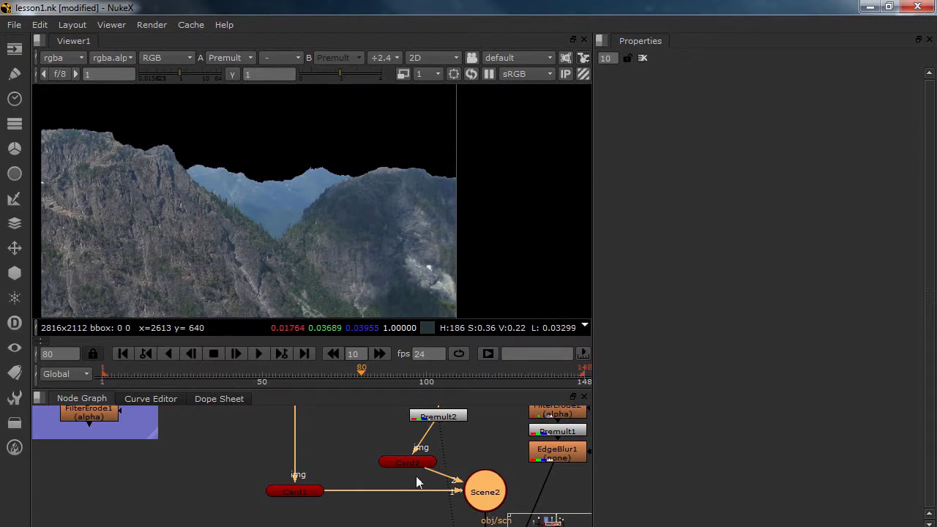
{"action": "middle_click_drag", "start_coordinate": [390, 485], "coordinate": [361, 469]}
{"action": "key", "text": "1"}
{"action": "scroll", "coordinate": [302, 200], "scroll_direction": "down", "scroll_amount": 3}
{"action": "scroll", "coordinate": [302, 201], "scroll_direction": "down", "scroll_amount": 3}
{"action": "left_click_drag", "start_coordinate": [301, 200], "coordinate": [161, 192], "text": "ctrl"}
{"action": "left_click", "coordinate": [337, 174]}
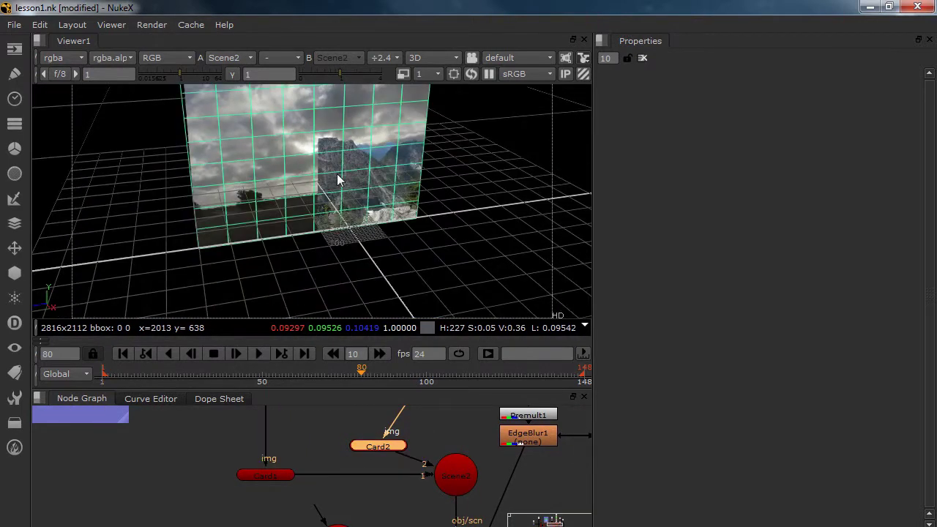
Step: Move Card2 forward from the sky card to a translate x of -376
{"action": "double_click", "coordinate": [385, 447]}
{"action": "left_click_drag", "start_coordinate": [432, 192], "coordinate": [379, 179], "text": "ctrl"}
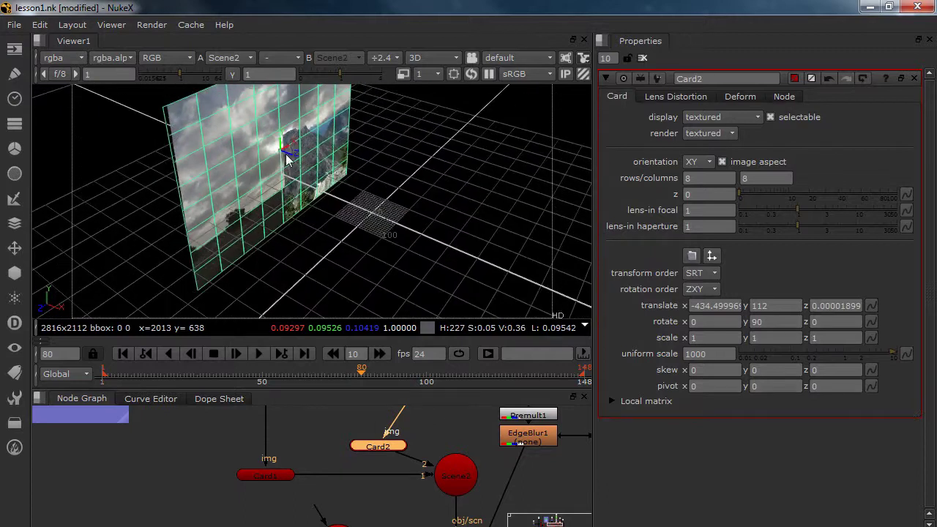
{"action": "left_click_drag", "start_coordinate": [287, 158], "coordinate": [304, 170]}
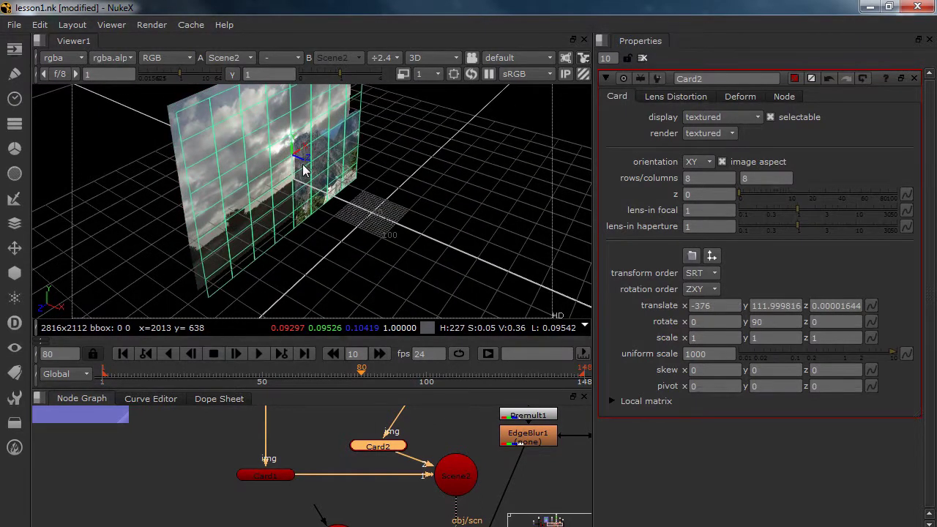
{"action": "left_click_drag", "start_coordinate": [422, 176], "coordinate": [269, 95], "text": "ctrl"}
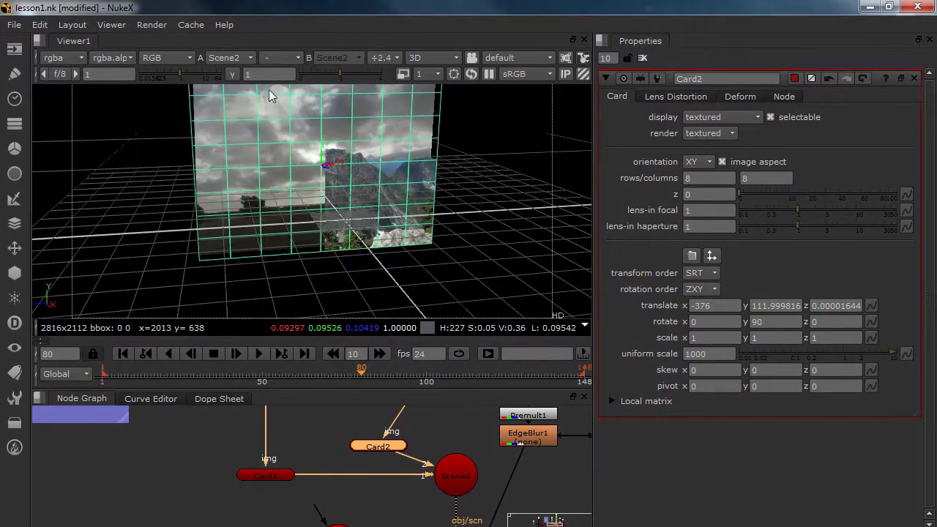
Step: Open Cam_anim1 and look at the 3D scene through that camera
{"action": "left_click", "coordinate": [508, 59]}
{"action": "left_click", "coordinate": [516, 60]}
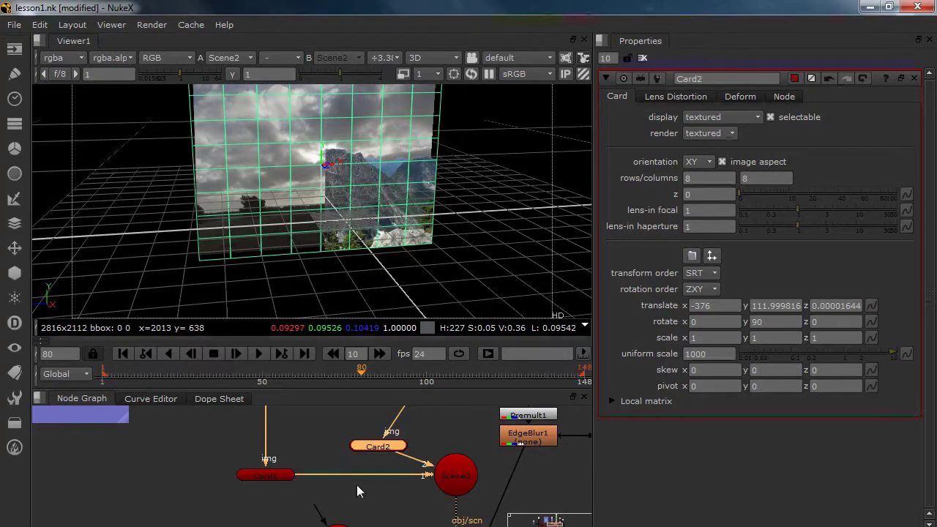
{"action": "middle_click_drag", "start_coordinate": [378, 476], "coordinate": [365, 405]}
{"action": "middle_click_drag", "start_coordinate": [429, 431], "coordinate": [423, 441]}
{"action": "left_click", "coordinate": [424, 440]}
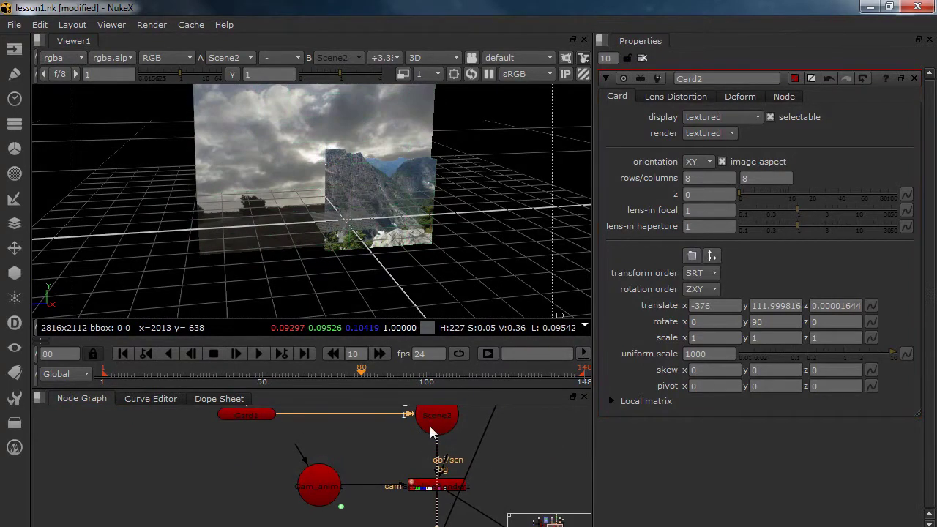
{"action": "left_click", "coordinate": [510, 63]}
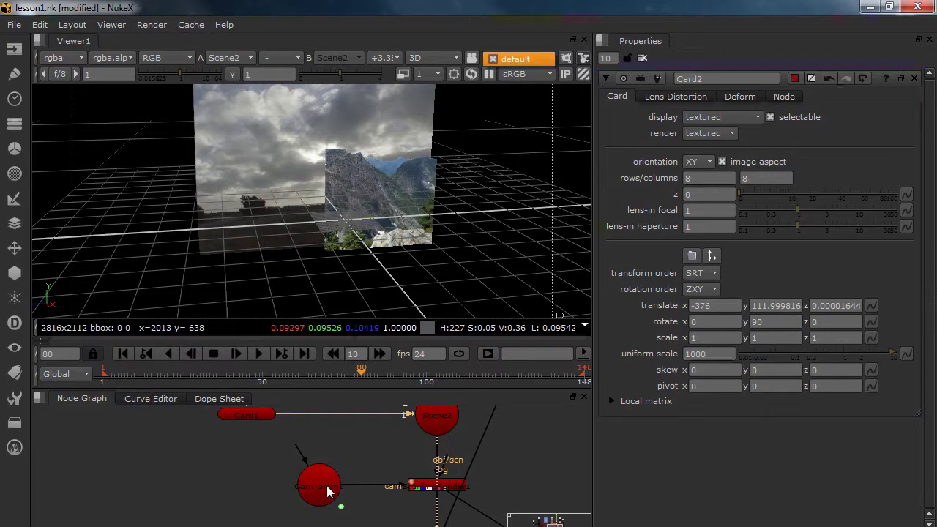
{"action": "double_click", "coordinate": [327, 492]}
{"action": "left_click", "coordinate": [513, 58]}
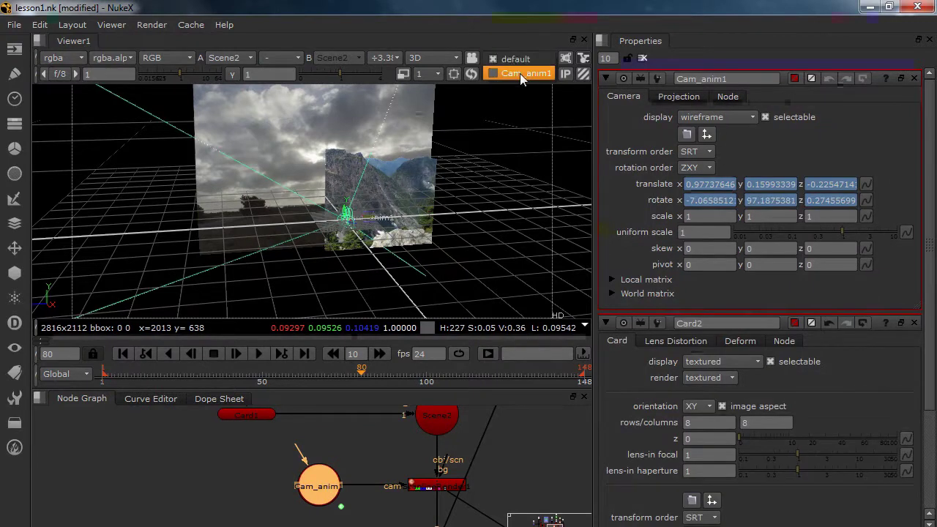
{"action": "left_click", "coordinate": [520, 73]}
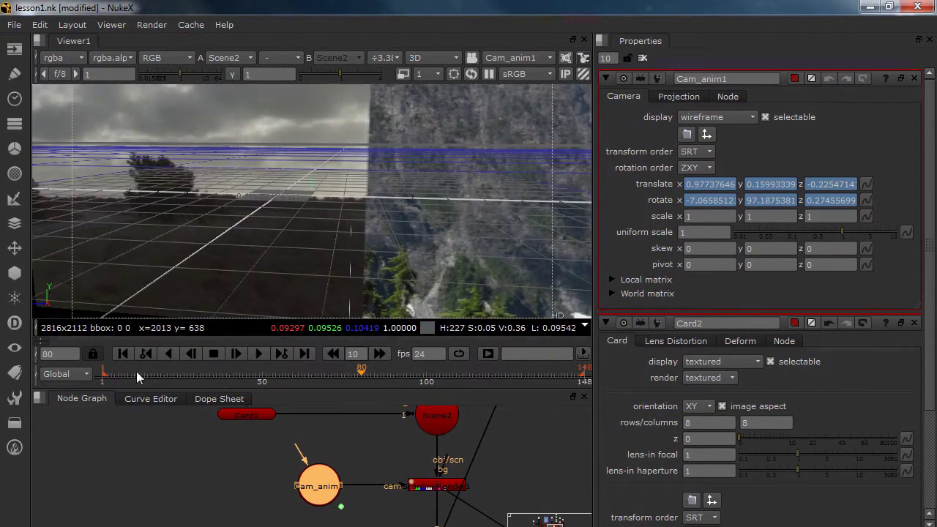
Step: Display the output of Merge3 in the viewer to check the full composite
{"action": "left_click_drag", "start_coordinate": [199, 371], "coordinate": [359, 320]}
{"action": "middle_click_drag", "start_coordinate": [427, 465], "coordinate": [366, 403]}
{"action": "middle_click_drag", "start_coordinate": [390, 480], "coordinate": [333, 422]}
{"action": "scroll", "coordinate": [335, 443], "scroll_direction": "down", "scroll_amount": 2}
{"action": "left_click", "coordinate": [306, 472]}
{"action": "key", "text": "1"}
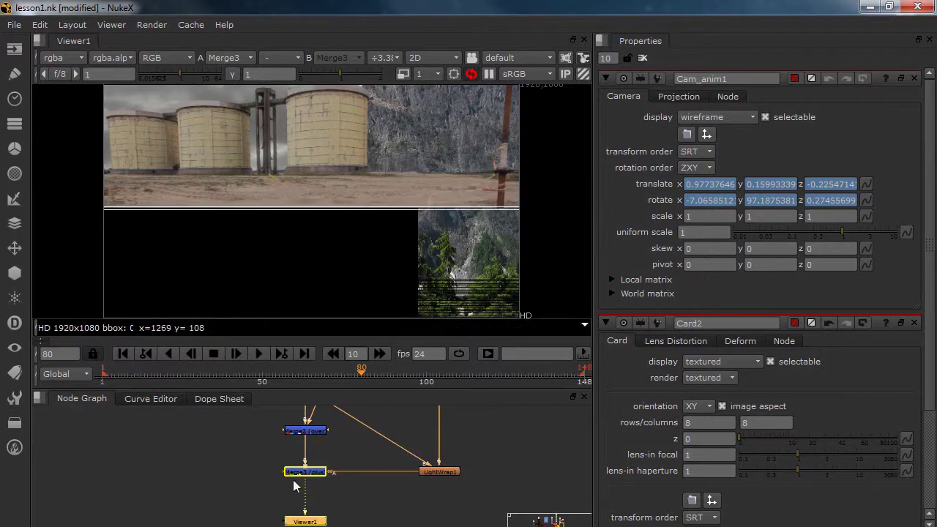
Step: Bring Card2's properties forward and examine the mountain's placement behind the tanks in the composite
{"action": "middle_click_drag", "start_coordinate": [295, 435], "coordinate": [318, 513]}
{"action": "left_click", "coordinate": [328, 466]}
{"action": "middle_click_drag", "start_coordinate": [327, 461], "coordinate": [337, 525]}
{"action": "double_click", "coordinate": [283, 462]}
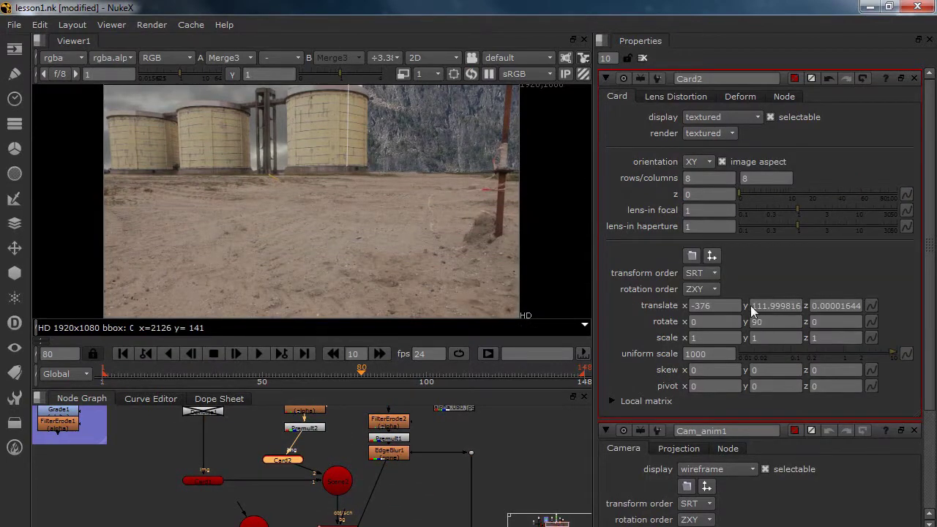
{"action": "scroll", "coordinate": [425, 227], "scroll_direction": "down", "scroll_amount": 4}
{"action": "scroll", "coordinate": [386, 138], "scroll_direction": "up", "scroll_amount": 5}
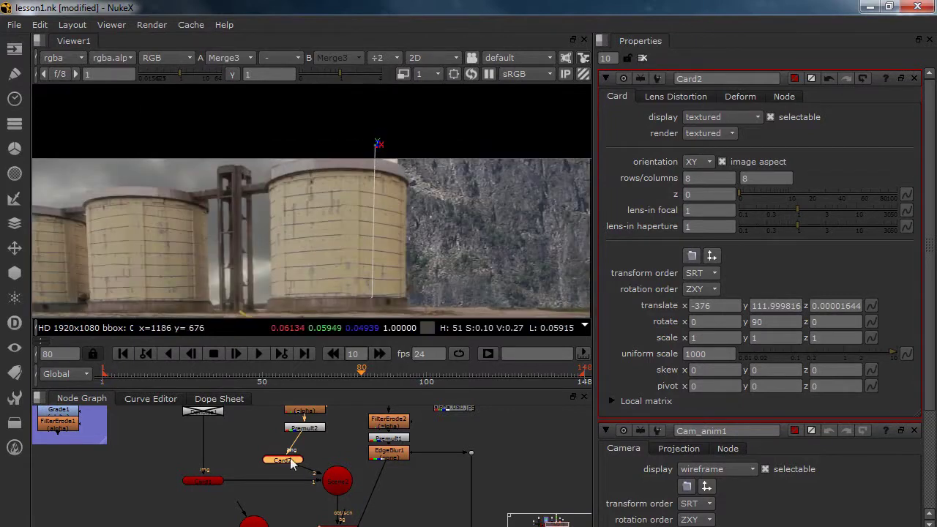
Step: Return the viewer to Scene2 and lower Card2 to a translate y of about 22
{"action": "left_click", "coordinate": [335, 480]}
{"action": "key", "text": "1"}
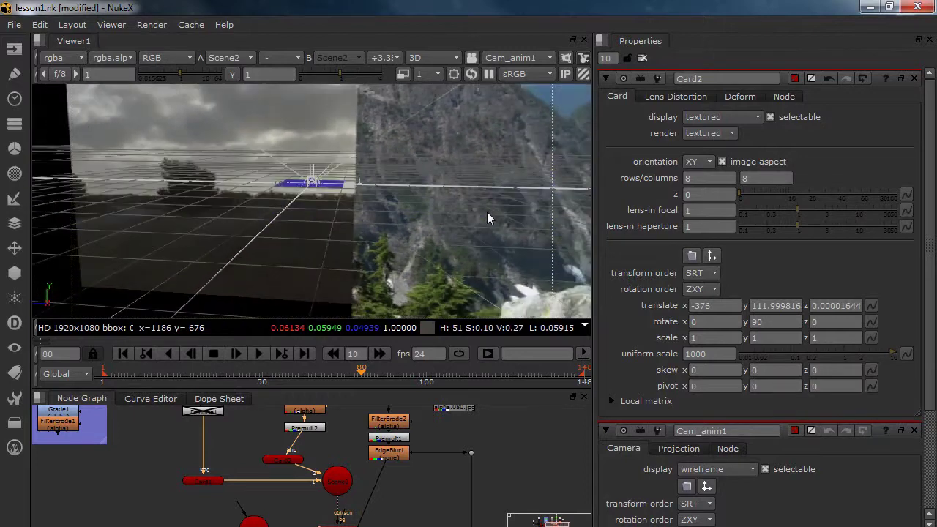
{"action": "scroll", "coordinate": [477, 212], "scroll_direction": "down", "scroll_amount": 4}
{"action": "left_click_drag", "start_coordinate": [473, 191], "coordinate": [441, 149], "text": "ctrl"}
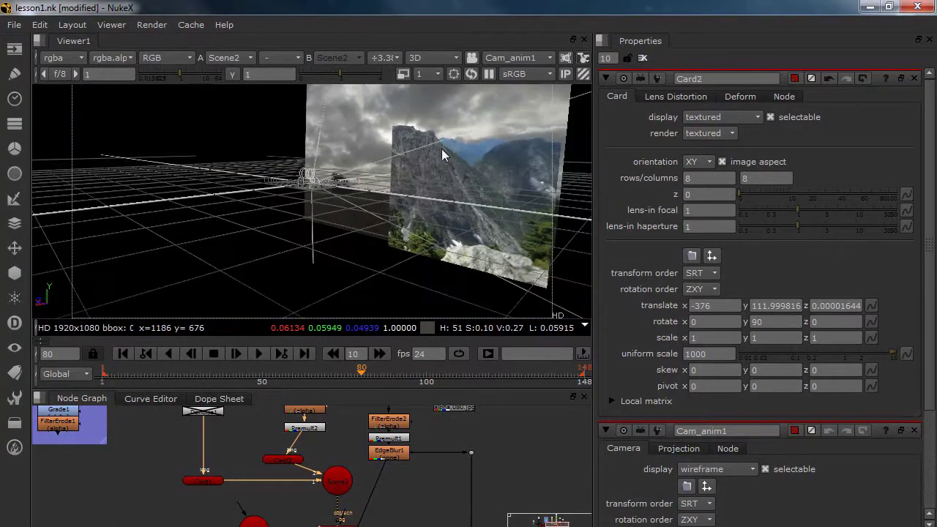
{"action": "left_click", "coordinate": [295, 459]}
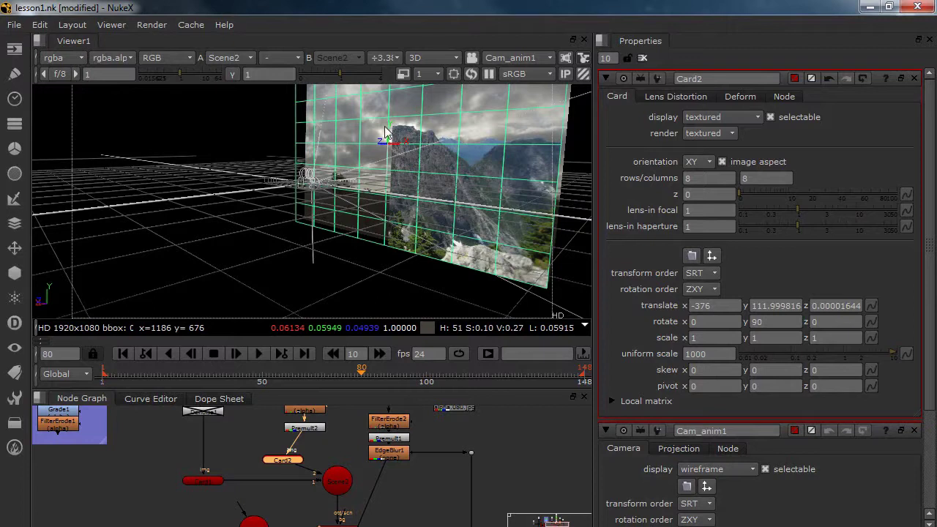
{"action": "left_click_drag", "start_coordinate": [388, 135], "coordinate": [393, 180]}
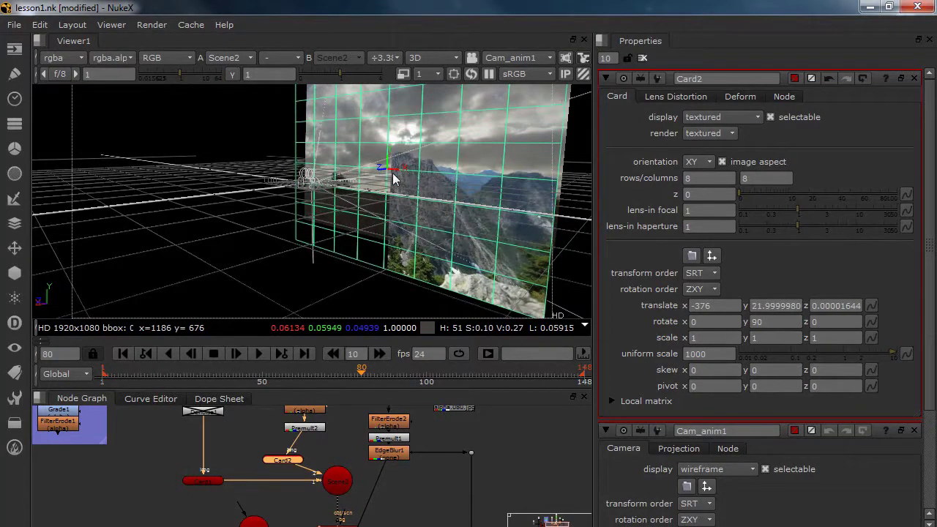
Step: Display the output of Merge3 to check the lowered mountain card in the composite
{"action": "middle_click_drag", "start_coordinate": [356, 472], "coordinate": [357, 391]}
{"action": "middle_click_drag", "start_coordinate": [344, 492], "coordinate": [348, 438]}
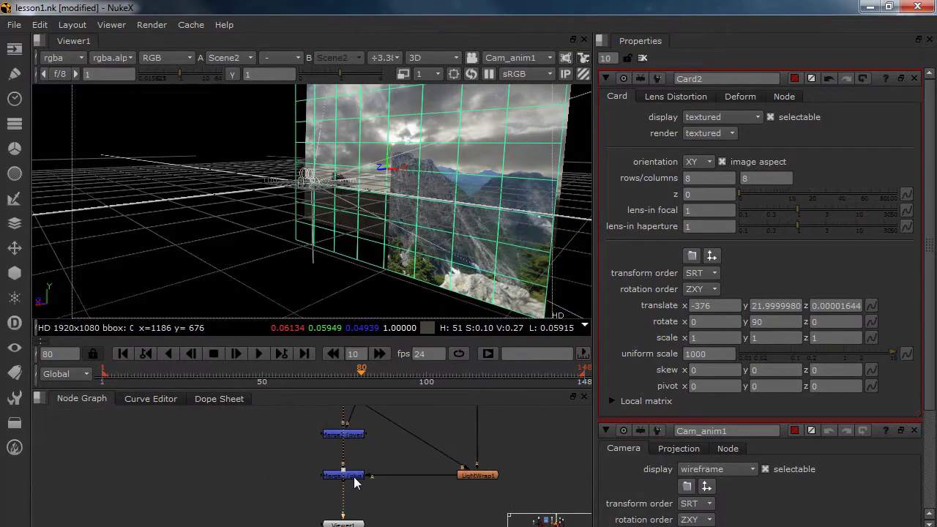
{"action": "left_click", "coordinate": [354, 476]}
{"action": "key", "text": "1"}
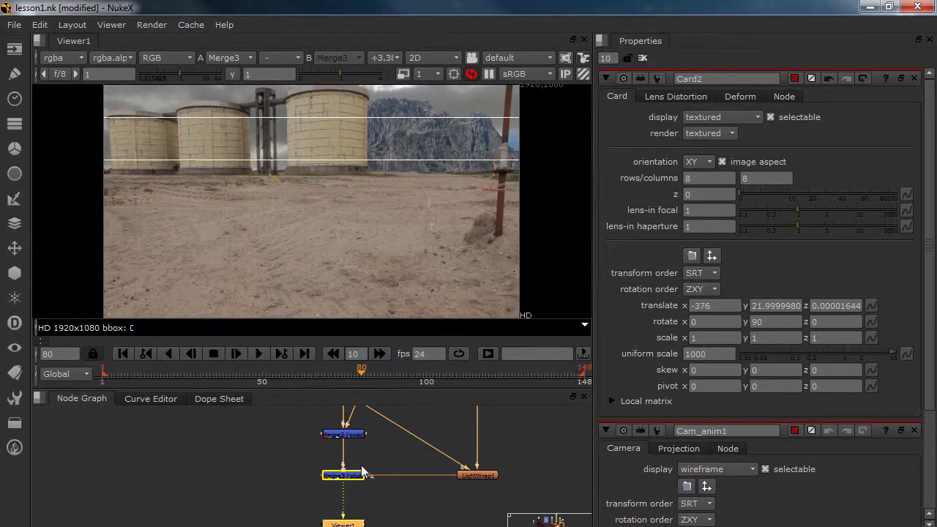
Step: Return the viewer to Scene2 and move Card2 to a translate z of about 88 and a translate y of about 0
{"action": "middle_click_drag", "start_coordinate": [358, 383], "coordinate": [380, 524]}
{"action": "left_click", "coordinate": [363, 467]}
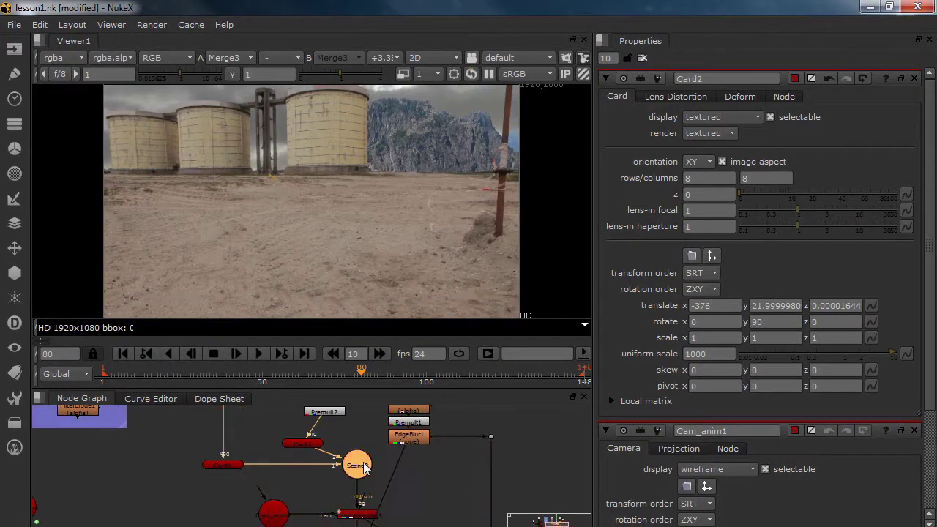
{"action": "key", "text": "1"}
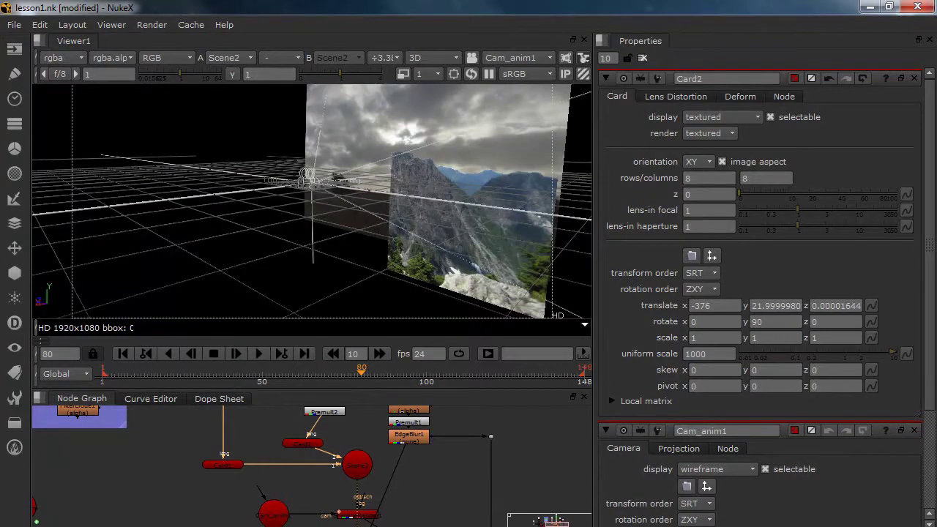
{"action": "left_click", "coordinate": [303, 441]}
{"action": "left_click_drag", "start_coordinate": [376, 169], "coordinate": [355, 161], "text": "ctrl"}
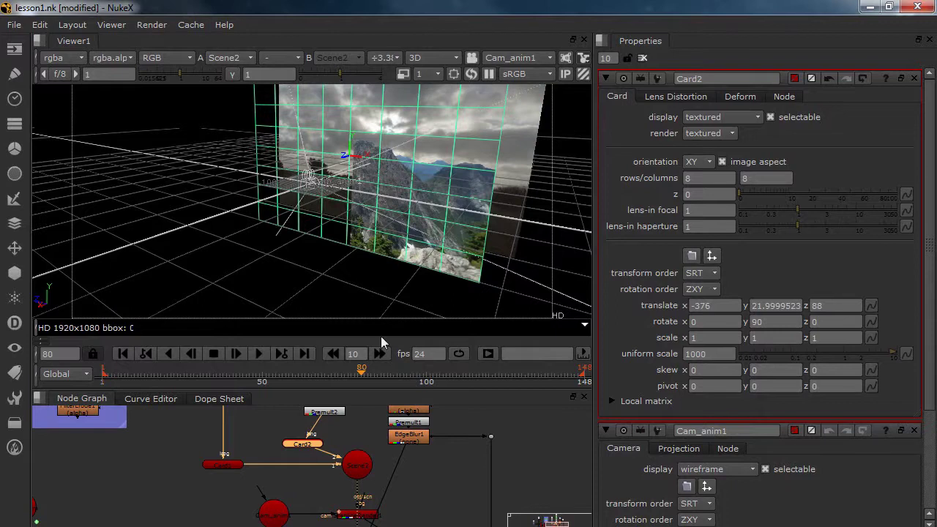
{"action": "left_click_drag", "start_coordinate": [350, 149], "coordinate": [358, 164]}
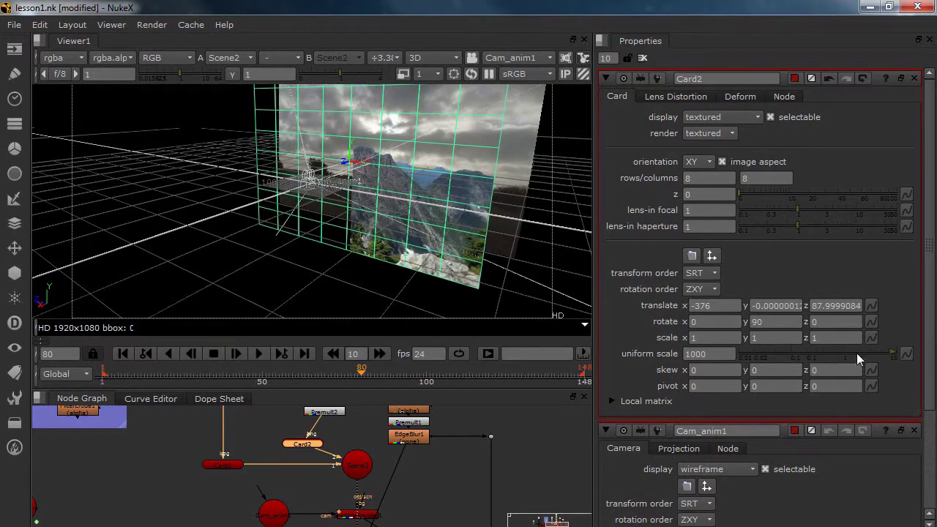
Step: Show the Merge3 composite again and examine the repositioned mountains beside the nearest tank up close
{"action": "middle_click_drag", "start_coordinate": [385, 524], "coordinate": [393, 424]}
{"action": "left_click", "coordinate": [375, 471]}
{"action": "key", "text": "1"}
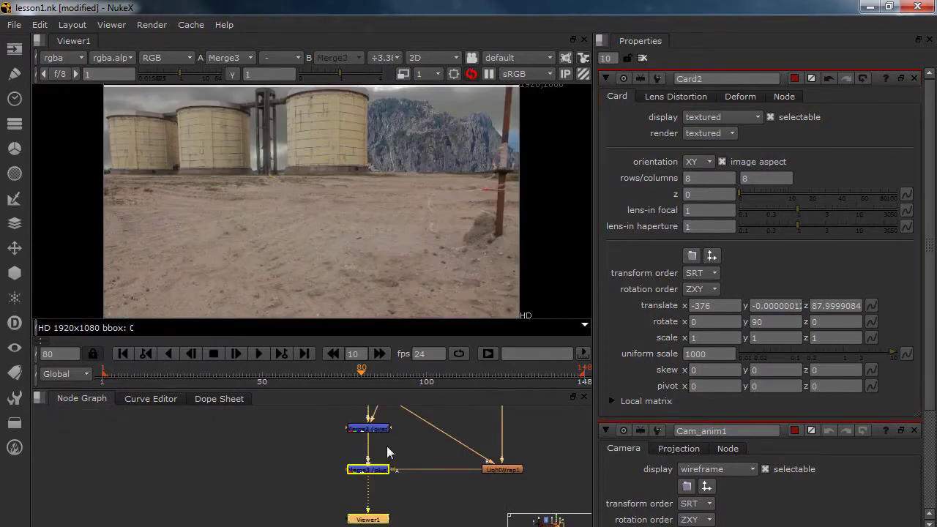
{"action": "left_click", "coordinate": [387, 445]}
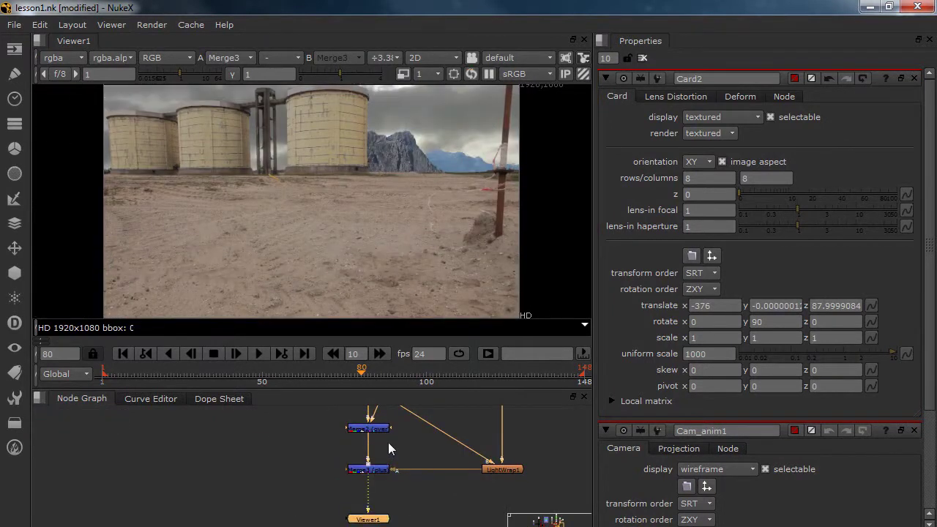
{"action": "scroll", "coordinate": [404, 183], "scroll_direction": "up", "scroll_amount": 5}
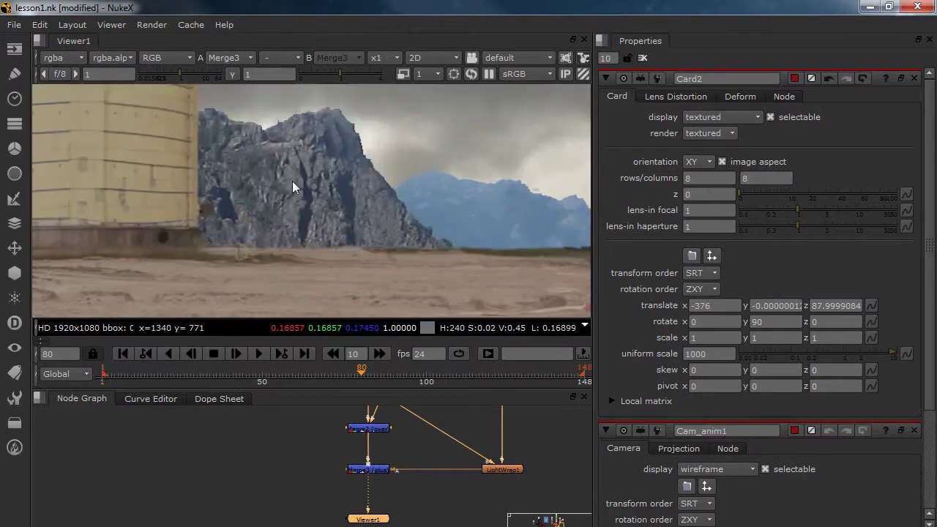
Step: Display the output of Merge2 and examine the mountain edges against the sky before the light wrap is added
{"action": "middle_click_drag", "start_coordinate": [418, 433], "coordinate": [393, 489]}
{"action": "left_click", "coordinate": [391, 481]}
{"action": "key", "text": "1"}
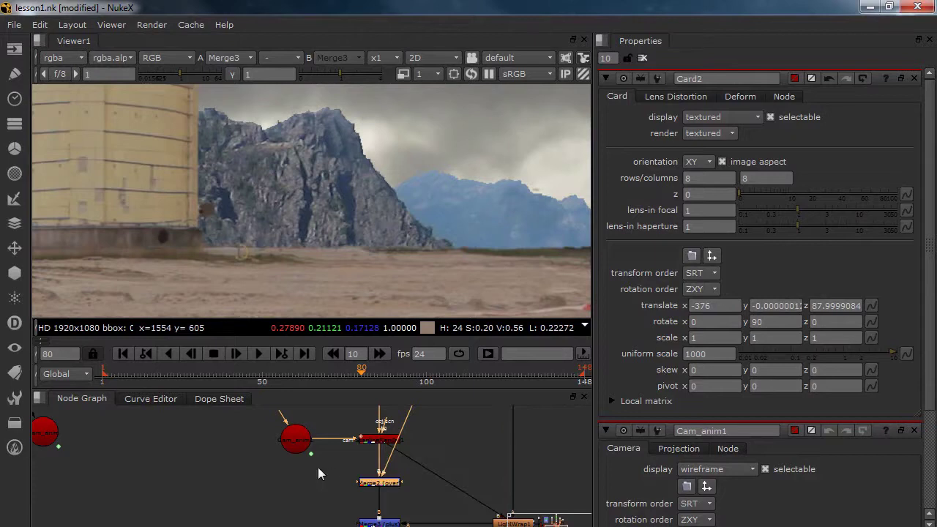
{"action": "left_click", "coordinate": [318, 467]}
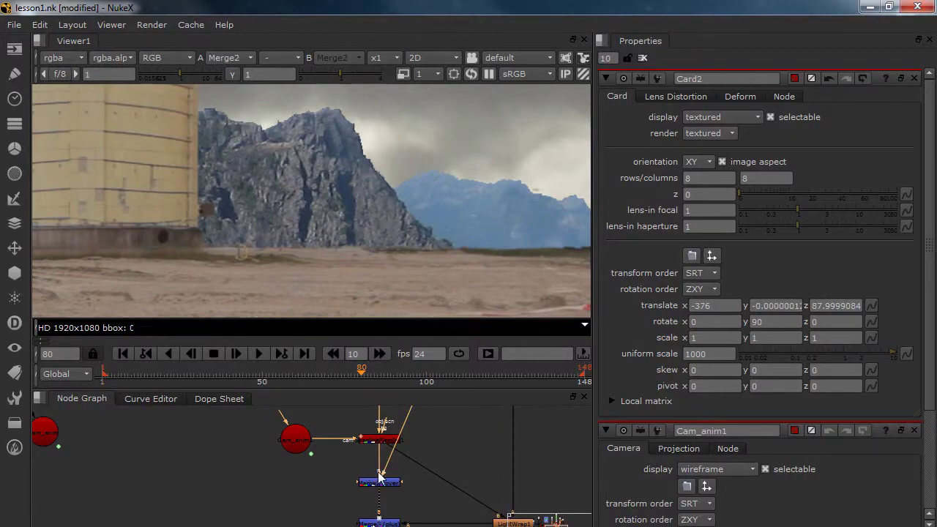
{"action": "scroll", "coordinate": [347, 212], "scroll_direction": "up", "scroll_amount": 8}
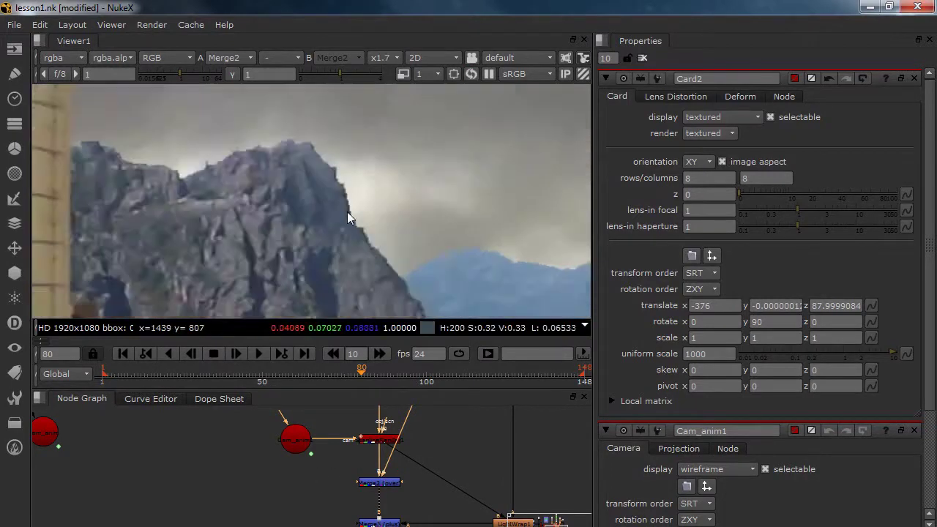
{"action": "scroll", "coordinate": [347, 210], "scroll_direction": "down", "scroll_amount": 11}
{"action": "middle_click_drag", "start_coordinate": [497, 255], "coordinate": [459, 240]}
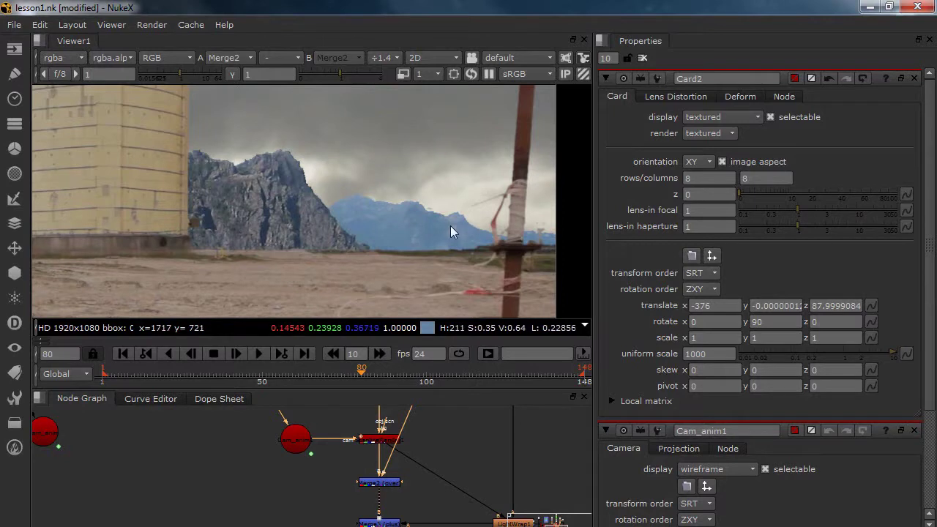
{"action": "scroll", "coordinate": [235, 192], "scroll_direction": "down", "scroll_amount": 3}
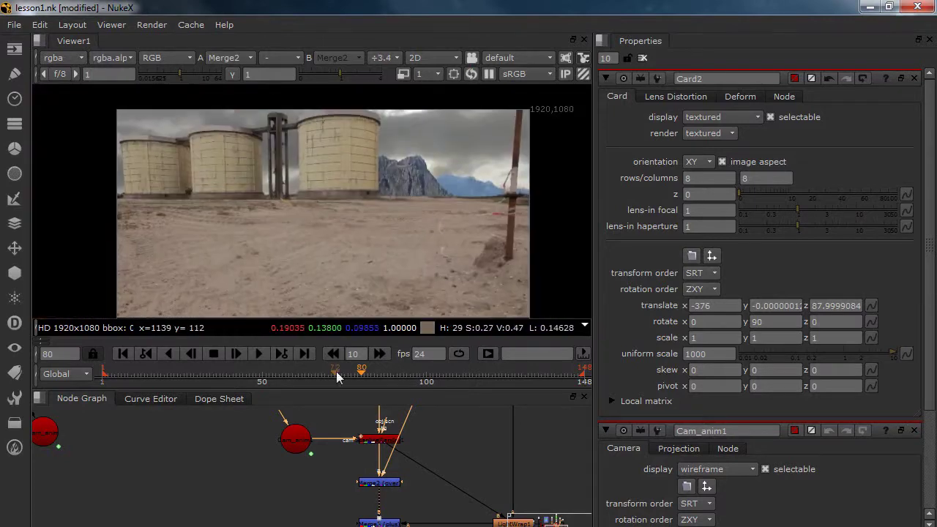
Step: Check the mountains' placement in the Merge2 composite at frames 6, 140 and 113
{"action": "left_click", "coordinate": [118, 374]}
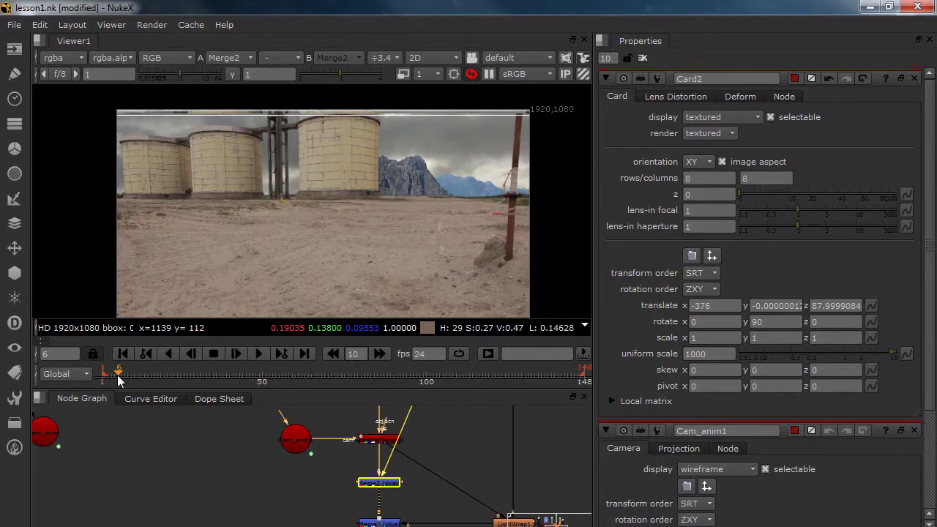
{"action": "middle_click_drag", "start_coordinate": [425, 481], "coordinate": [401, 426]}
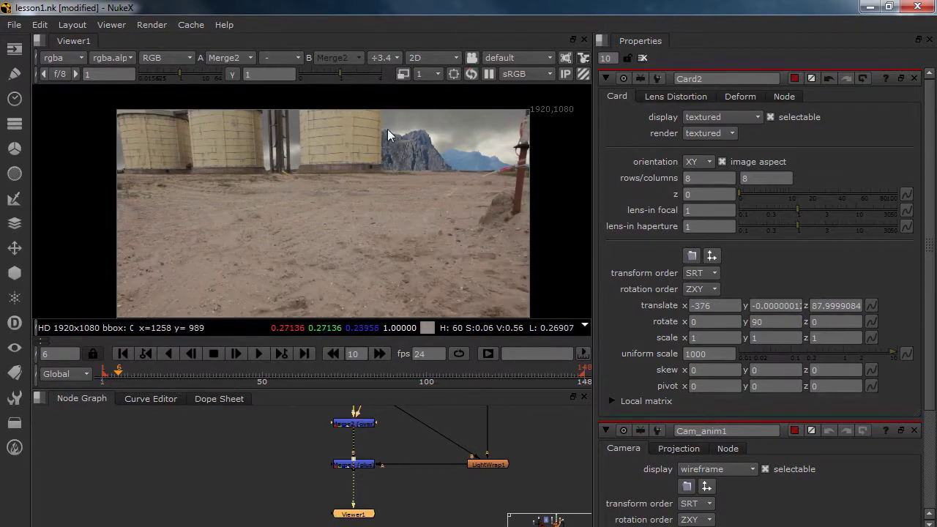
{"action": "left_click", "coordinate": [557, 369]}
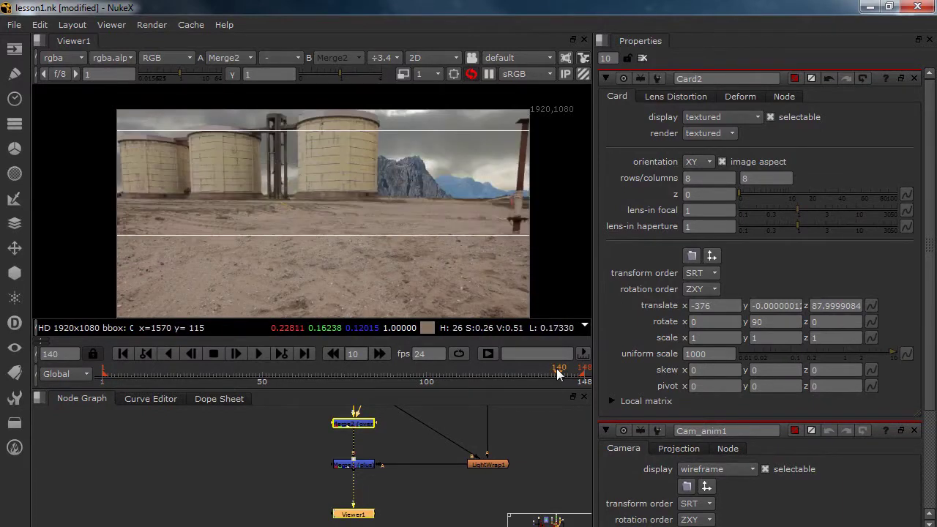
{"action": "left_click", "coordinate": [471, 368]}
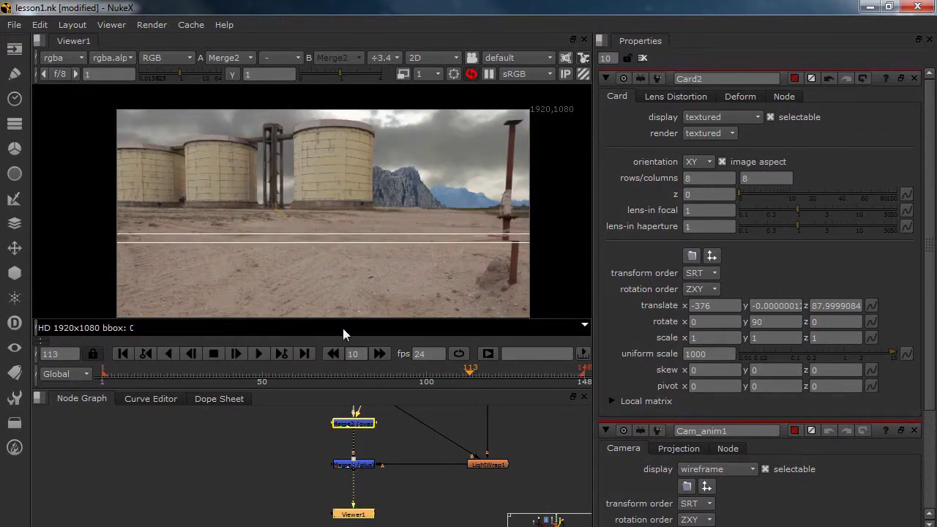
Step: Inspect the rocky mountain and the distant blue range up close at frame 113, ending on the full frame
{"action": "scroll", "coordinate": [412, 198], "scroll_direction": "up", "scroll_amount": 5}
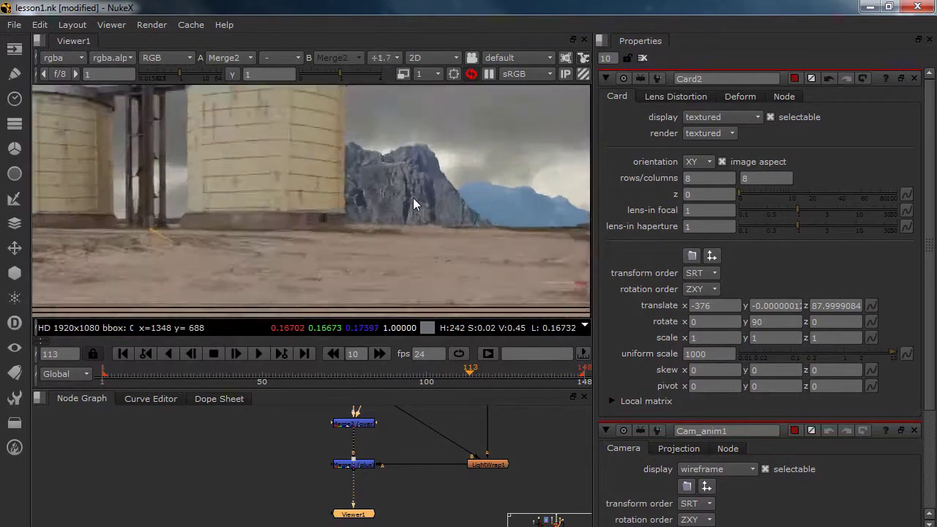
{"action": "middle_click_drag", "start_coordinate": [454, 208], "coordinate": [355, 229]}
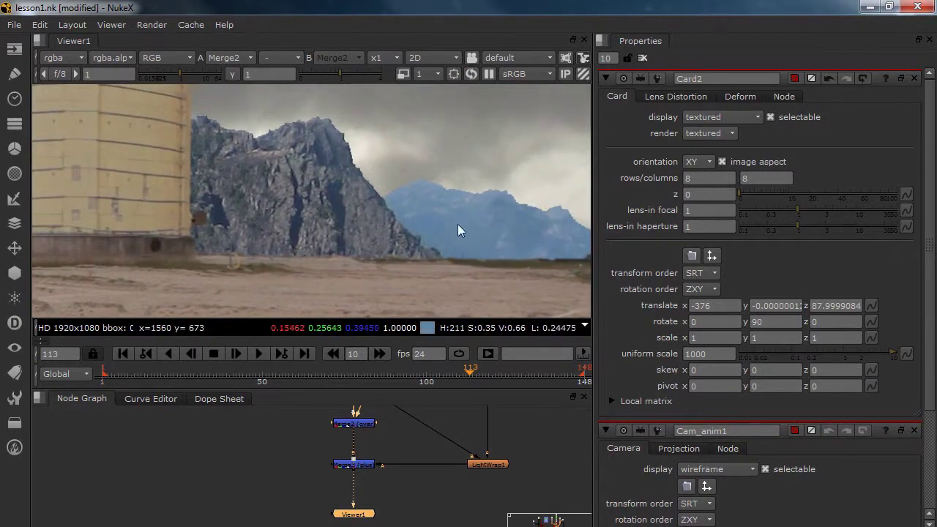
{"action": "scroll", "coordinate": [453, 224], "scroll_direction": "down", "scroll_amount": 2}
{"action": "scroll", "coordinate": [366, 187], "scroll_direction": "down", "scroll_amount": 2}
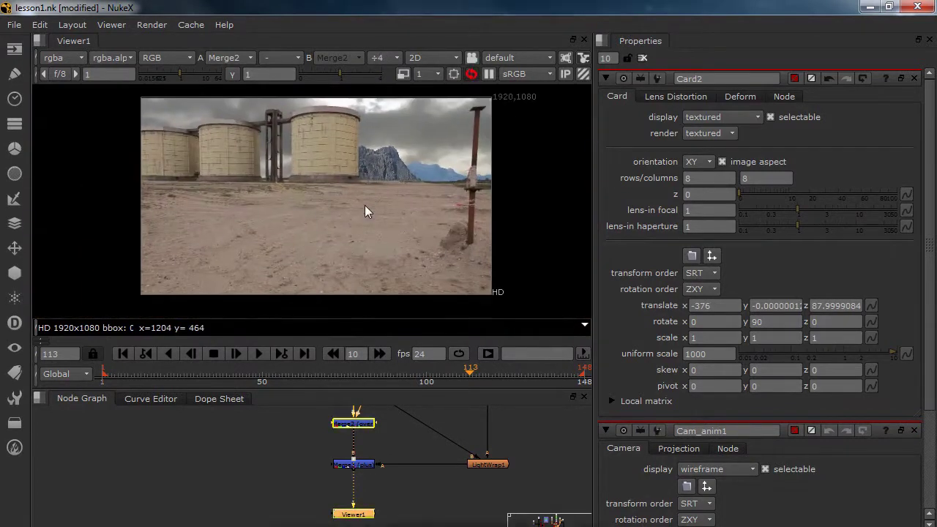